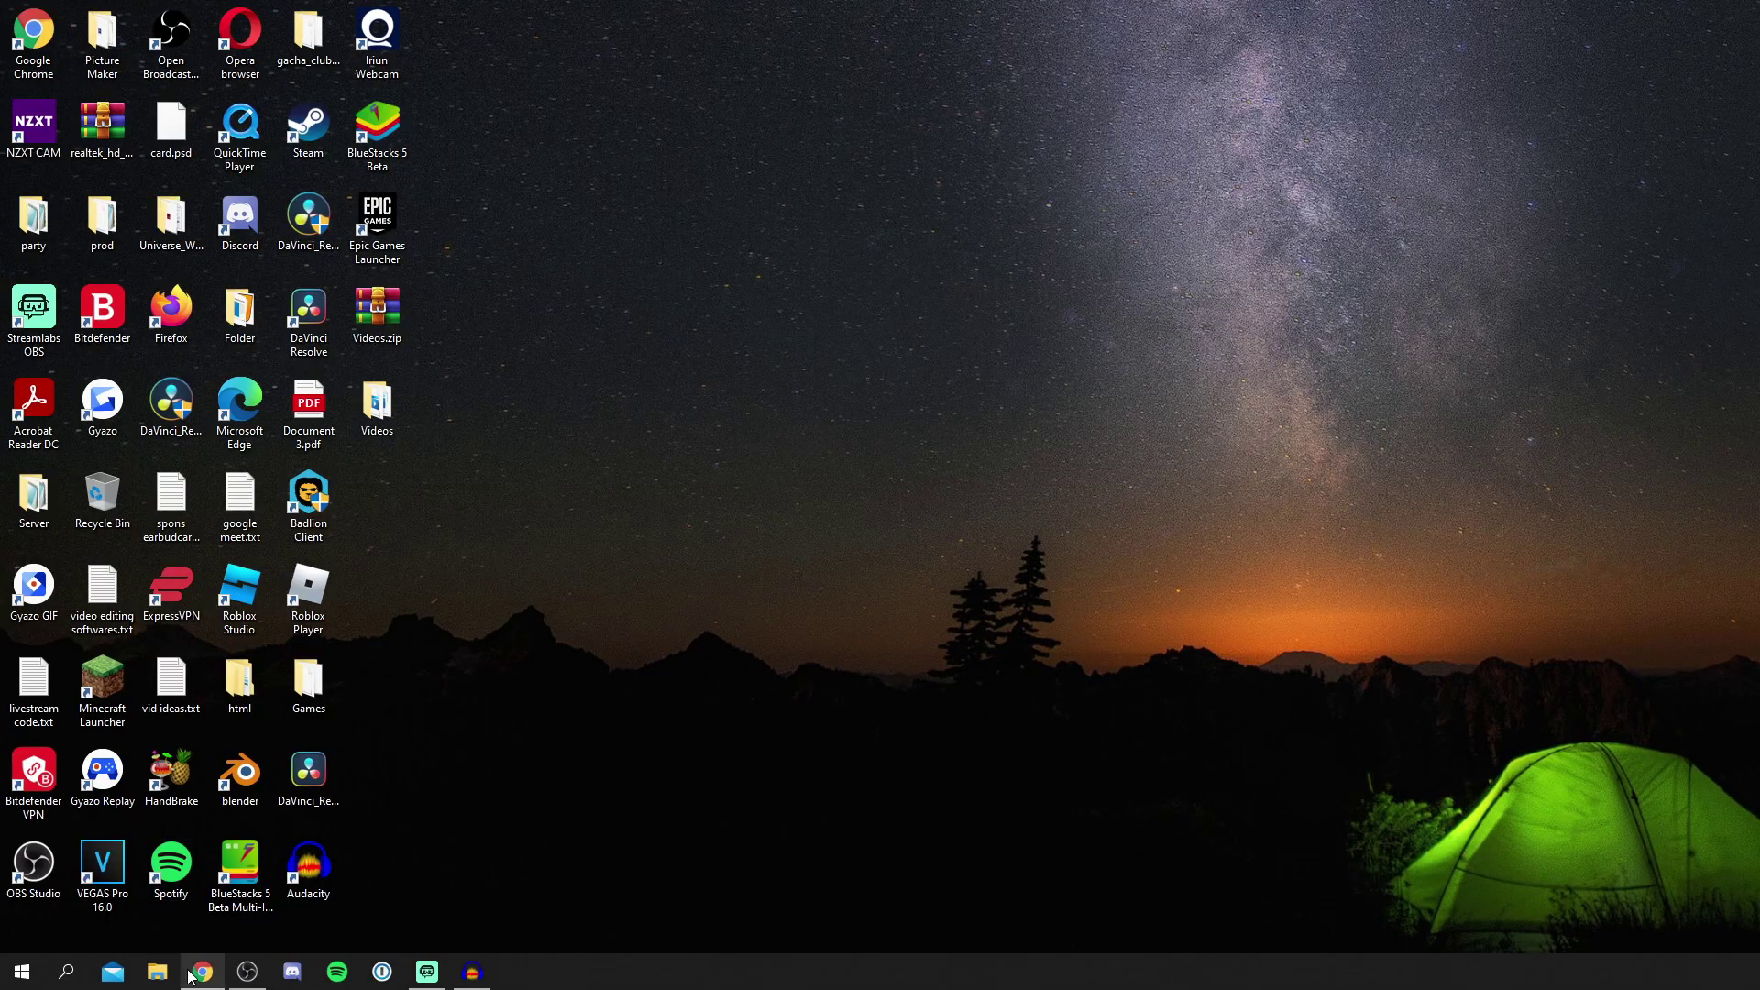
Close the browser showing the Streamlabs site and bring Streamlabs OBS to the front
left_click(191, 975)
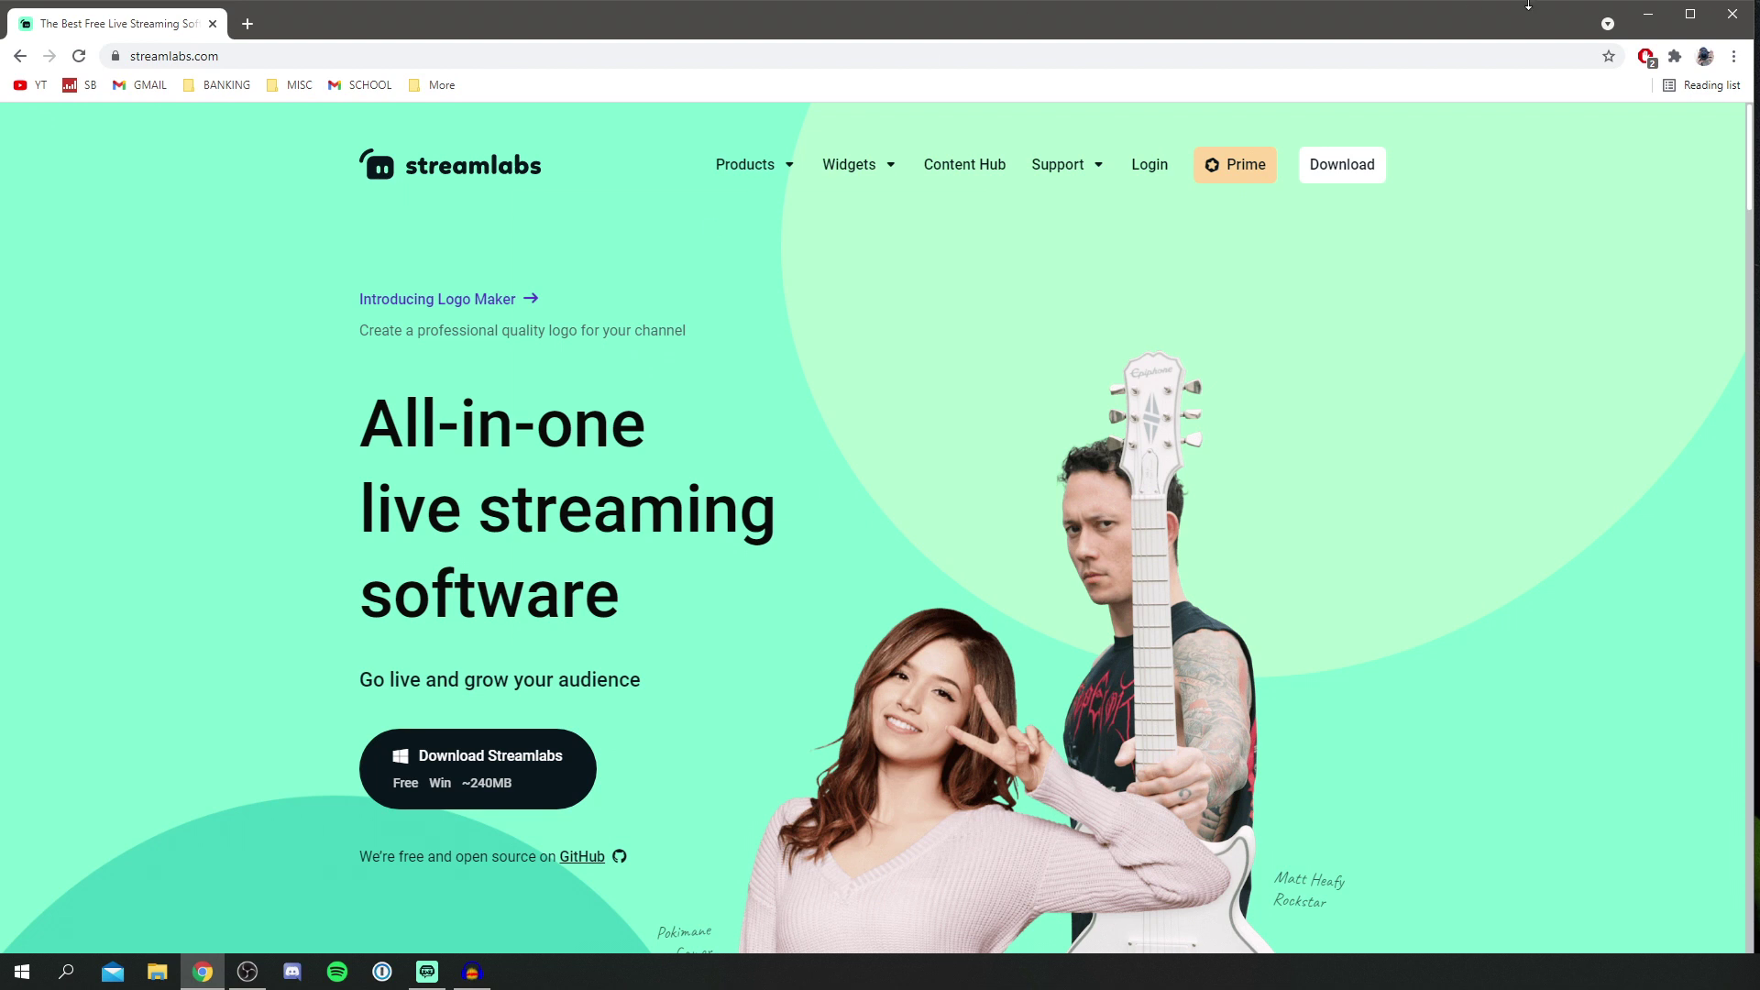
left_click(1722, 27)
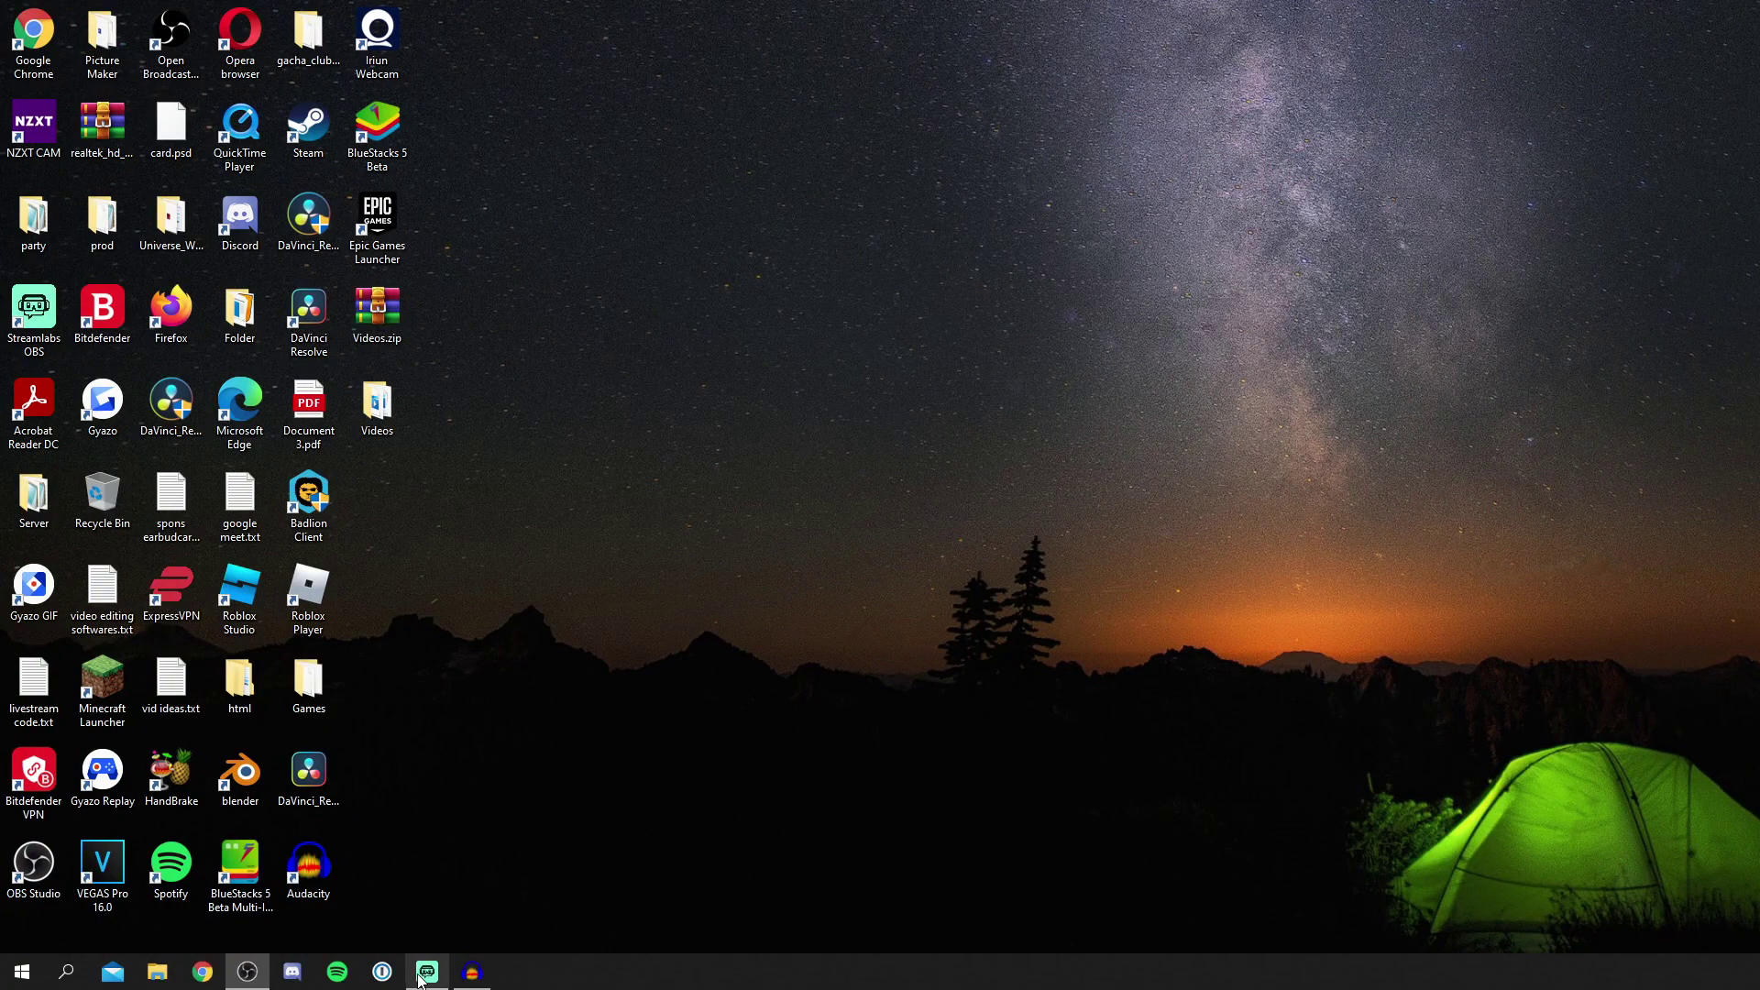
left_click(424, 976)
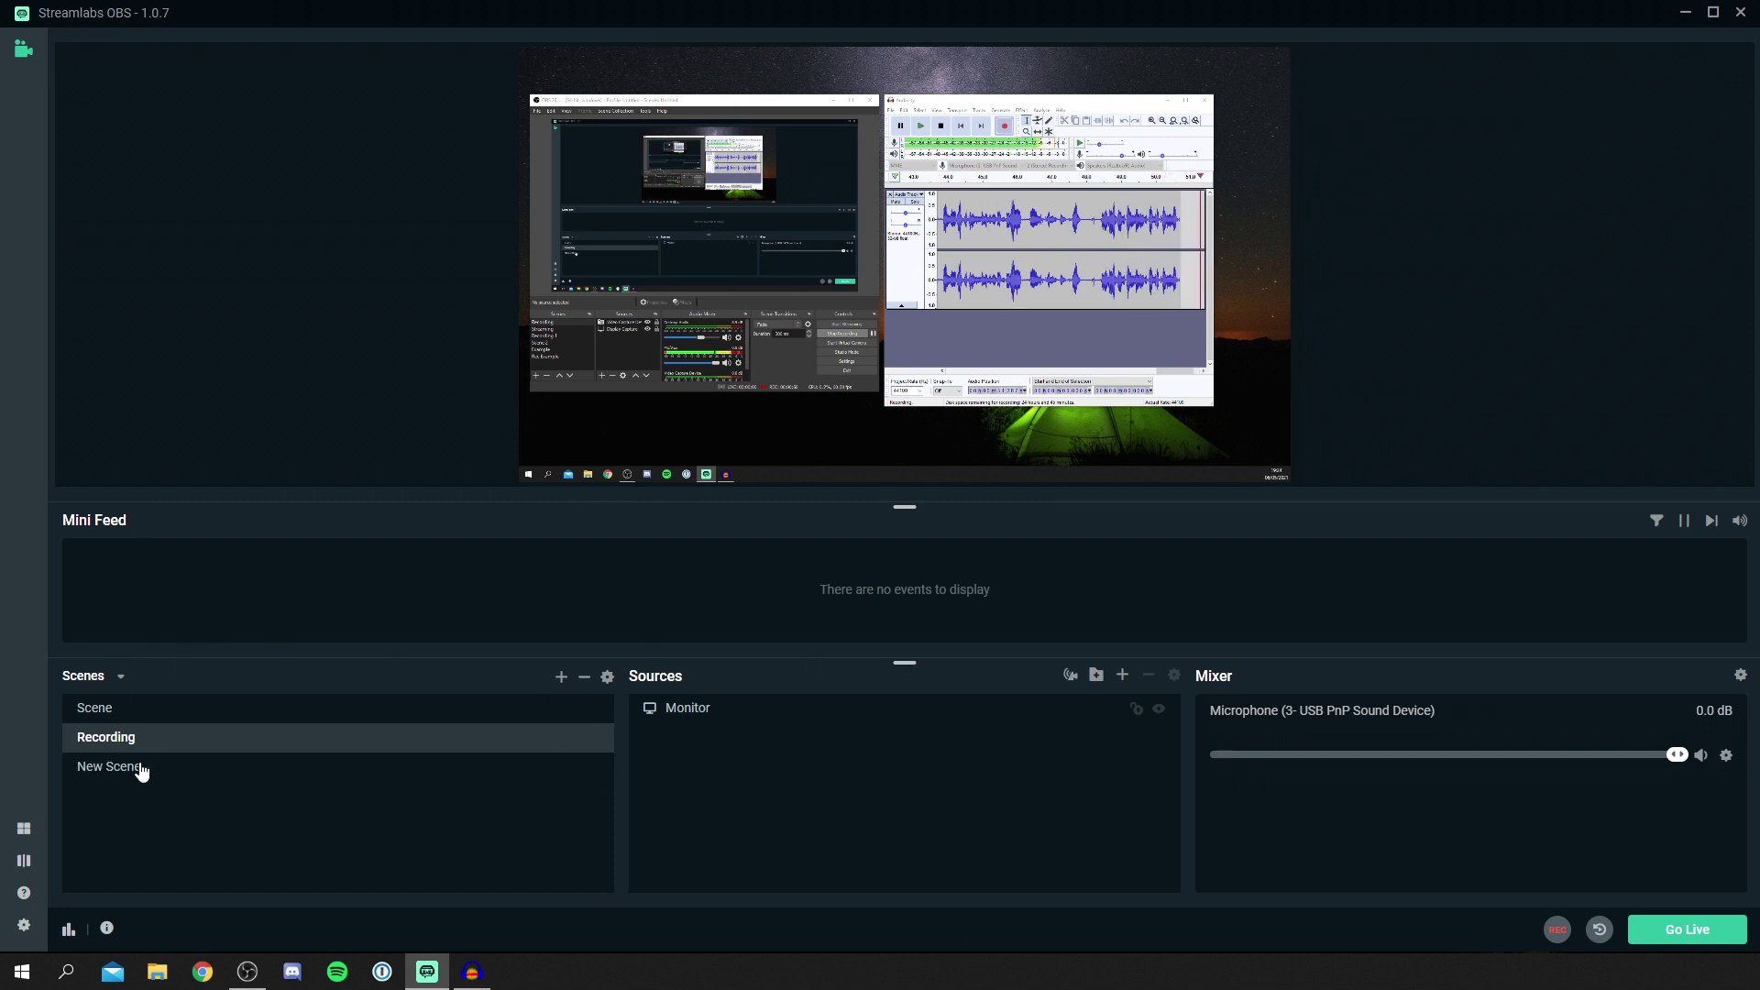
Create the scene New Scene (1) and add the existing Monitor display capture to it
left_click(561, 676)
left_click(1024, 569)
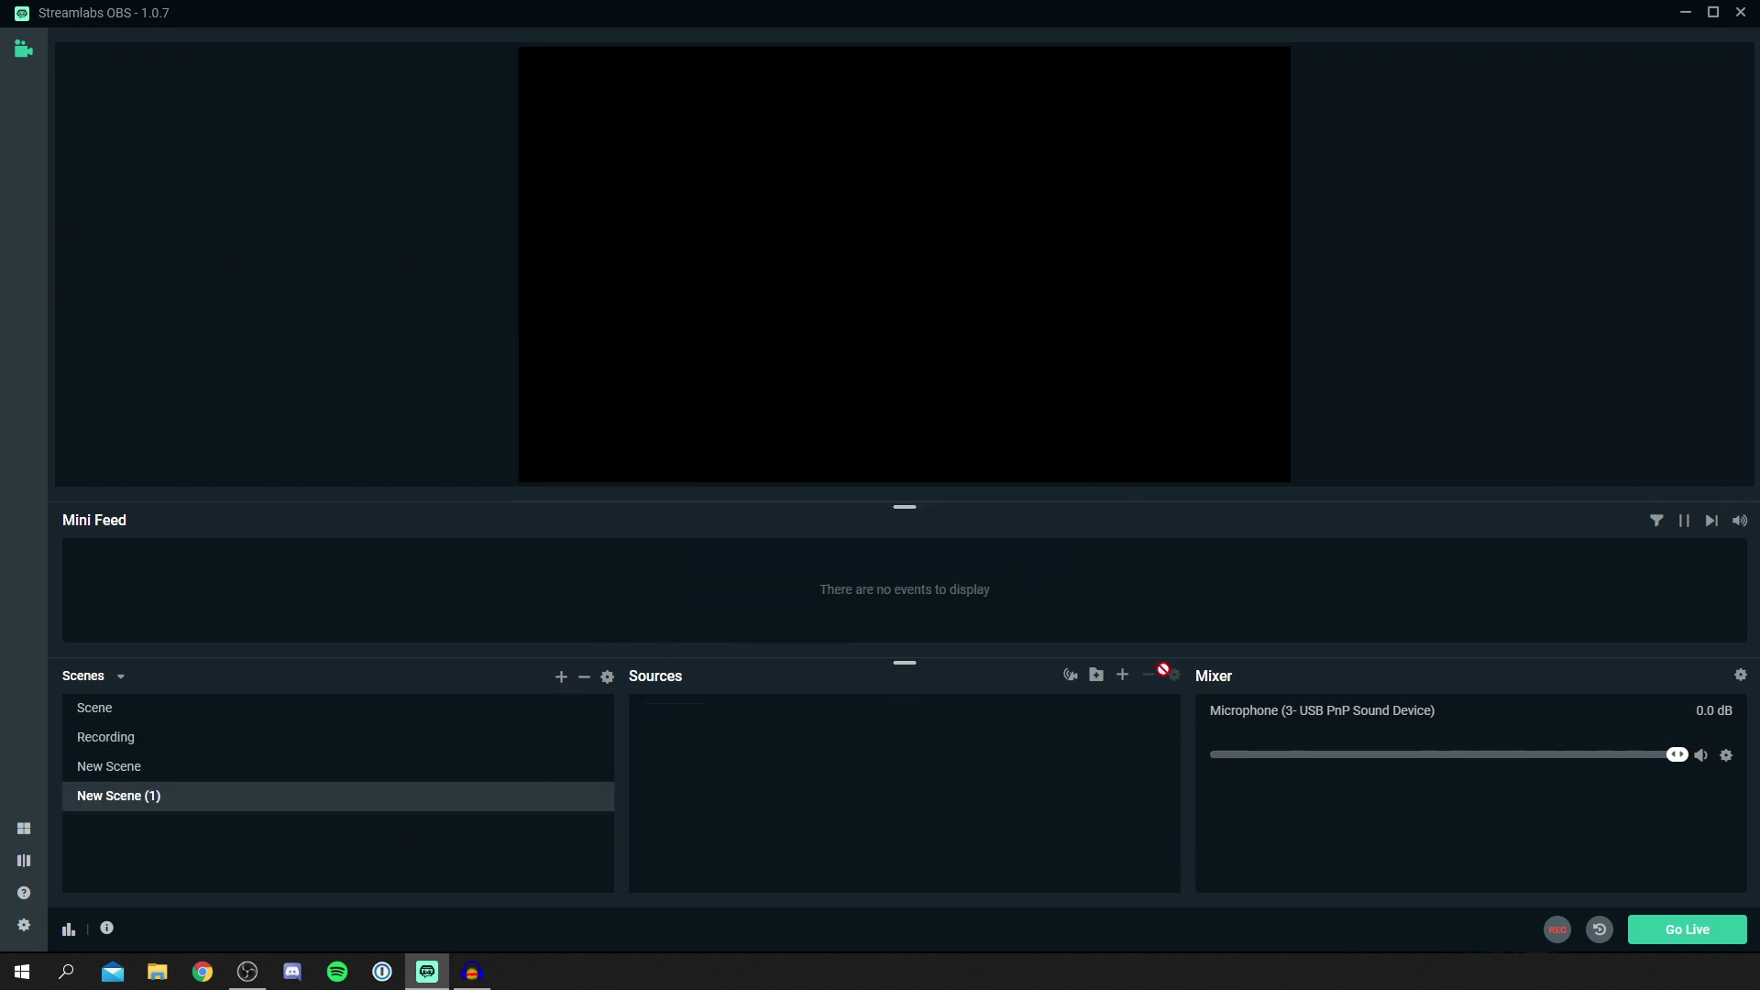
left_click(1122, 676)
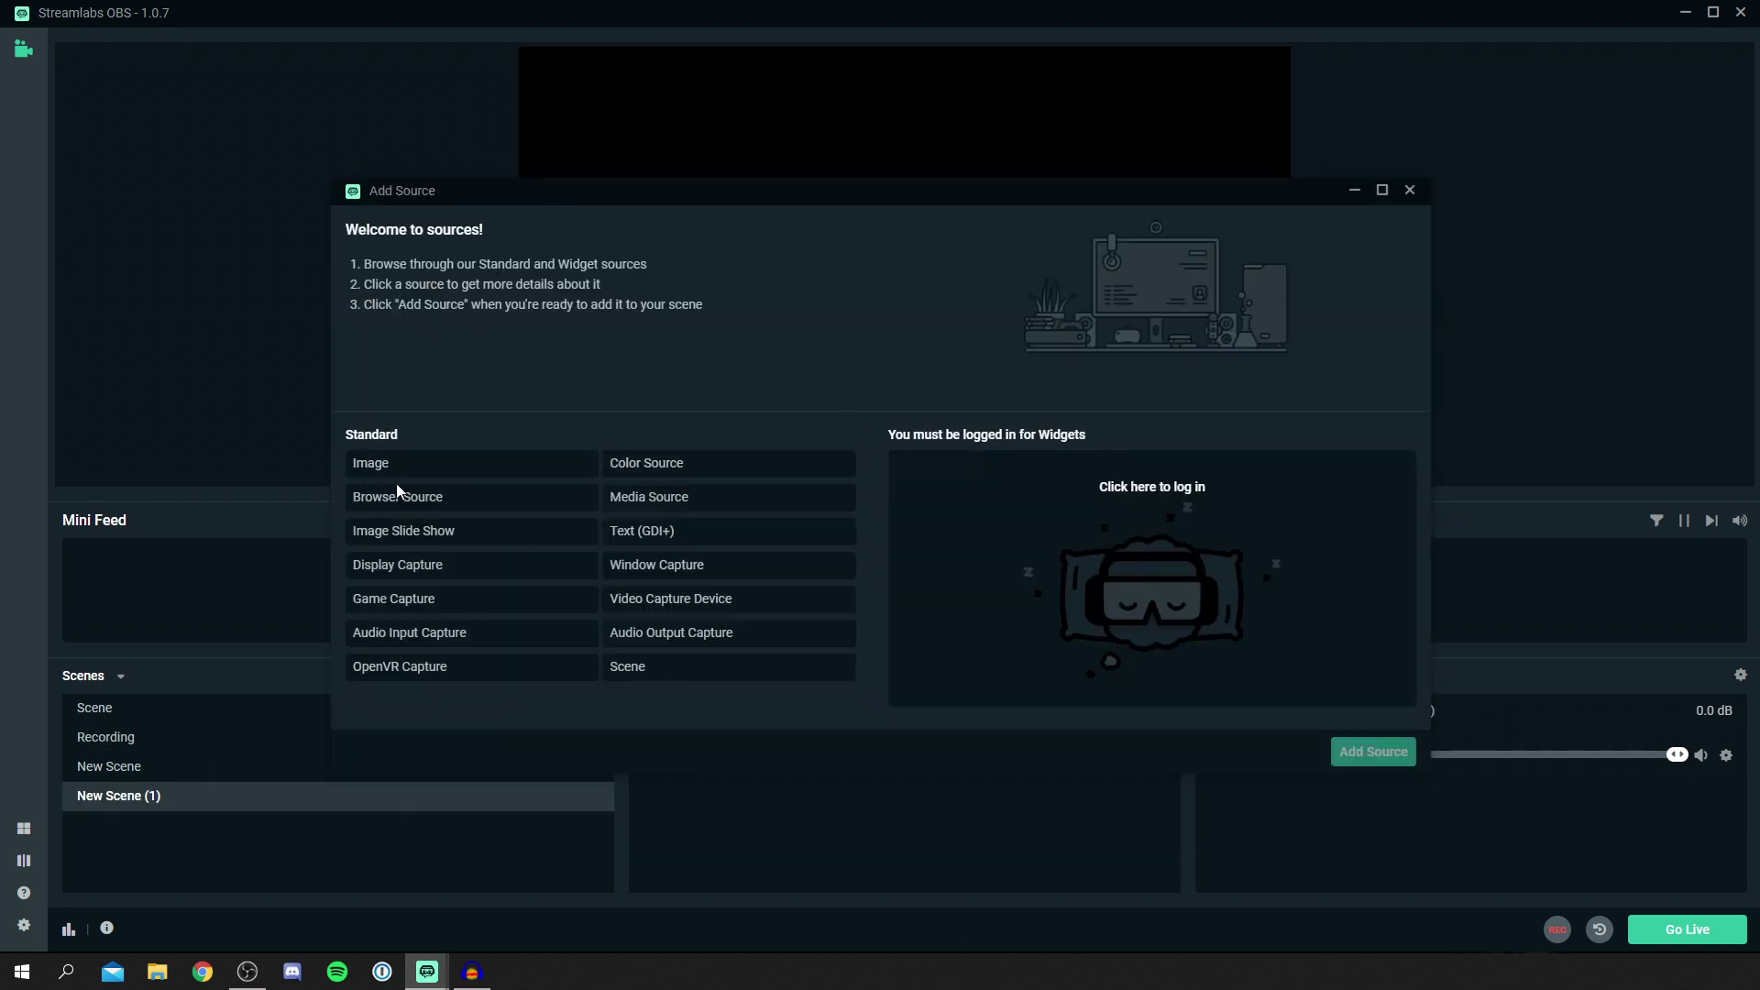
left_click(438, 574)
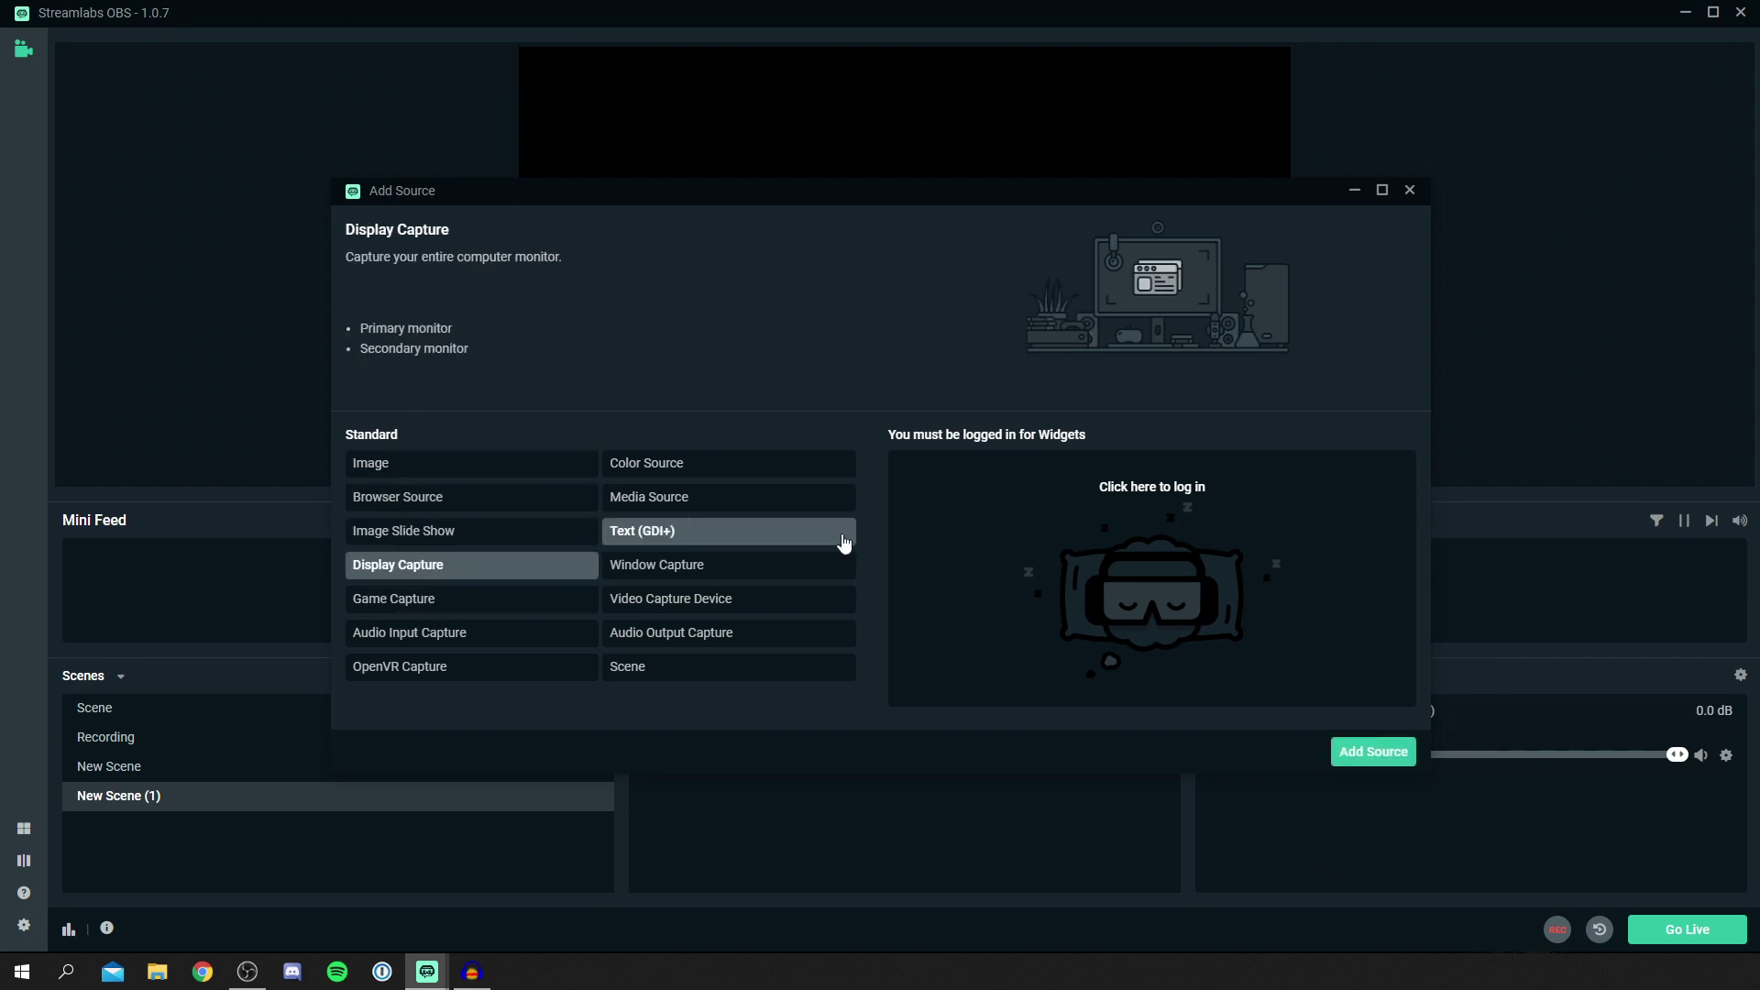
left_click(1377, 752)
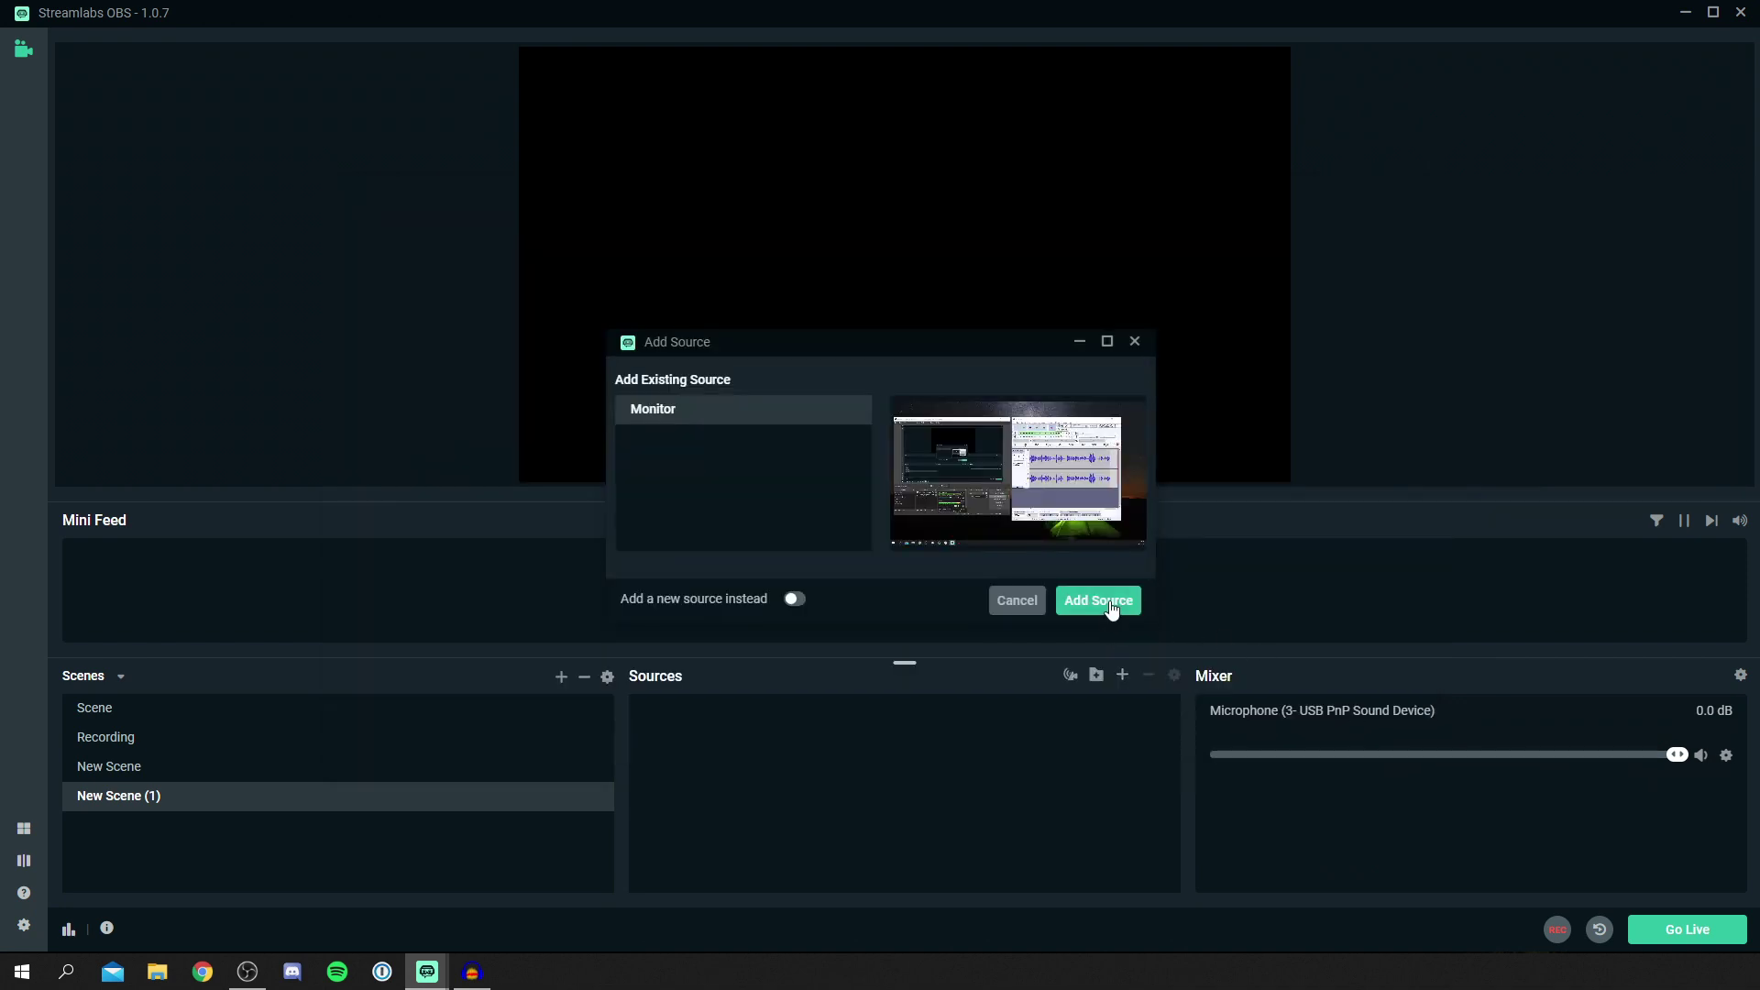
left_click(1098, 600)
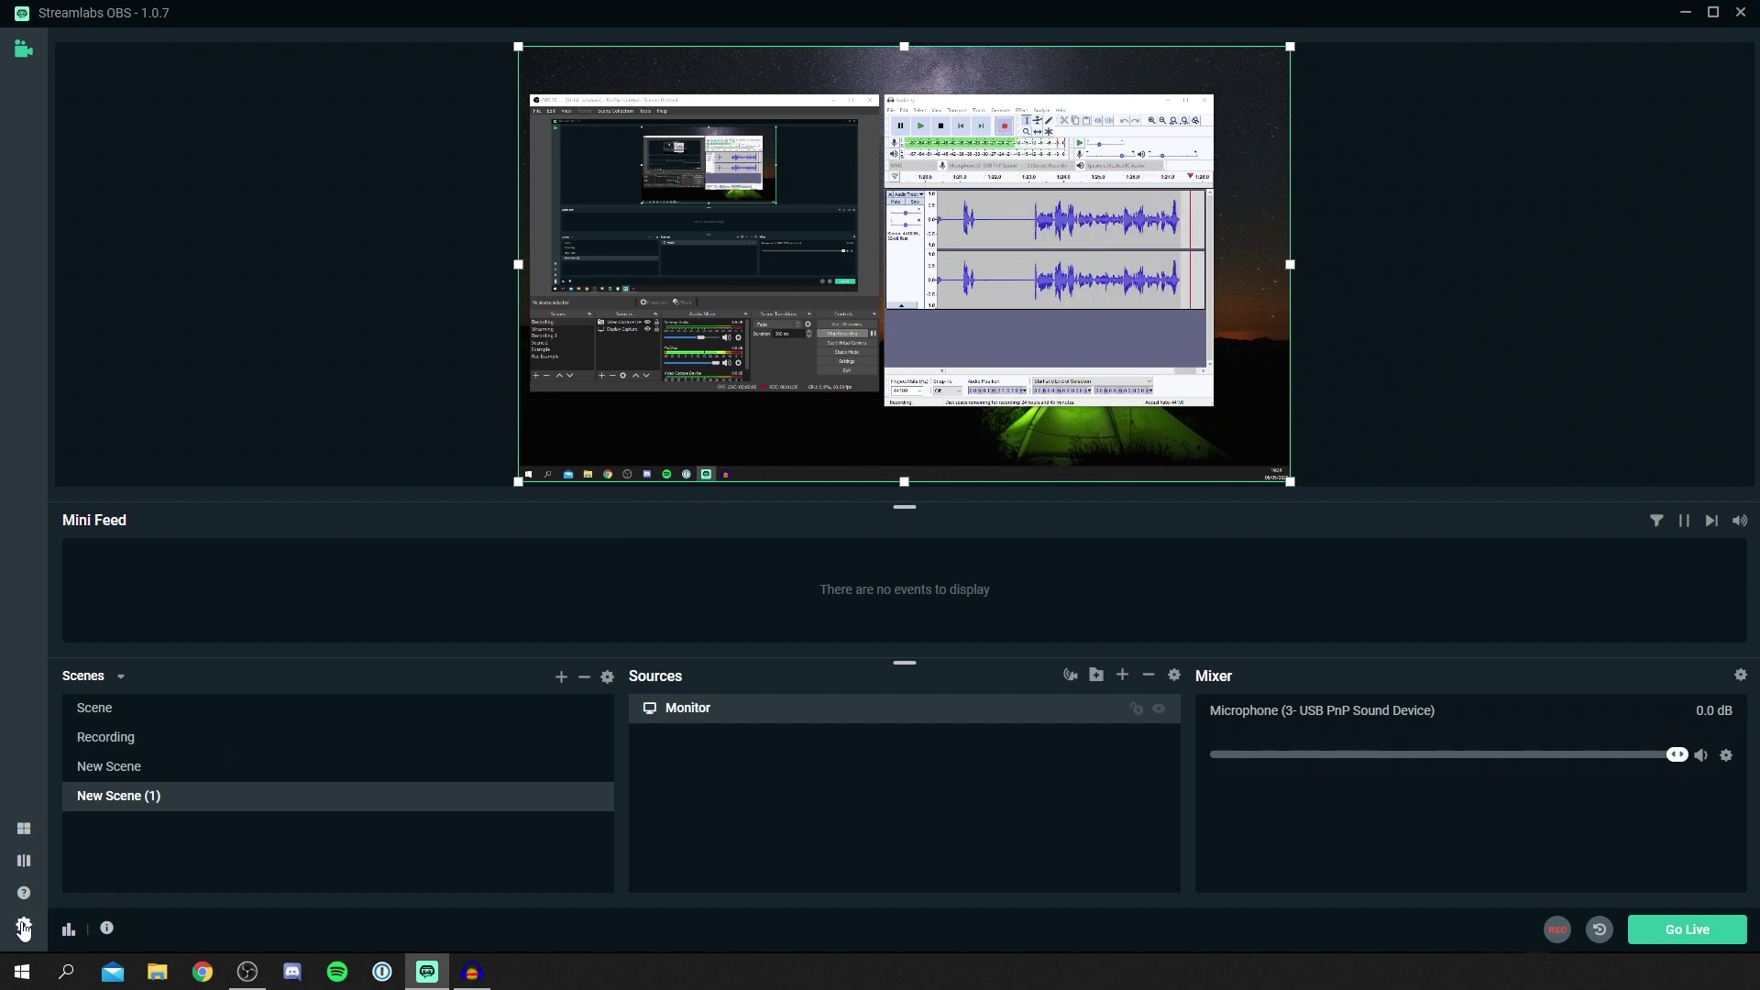
Open Settings on the Stream page and keep Twitch as the service after trying YouTube
left_click(23, 928)
left_click_drag(682, 48, 701, 31)
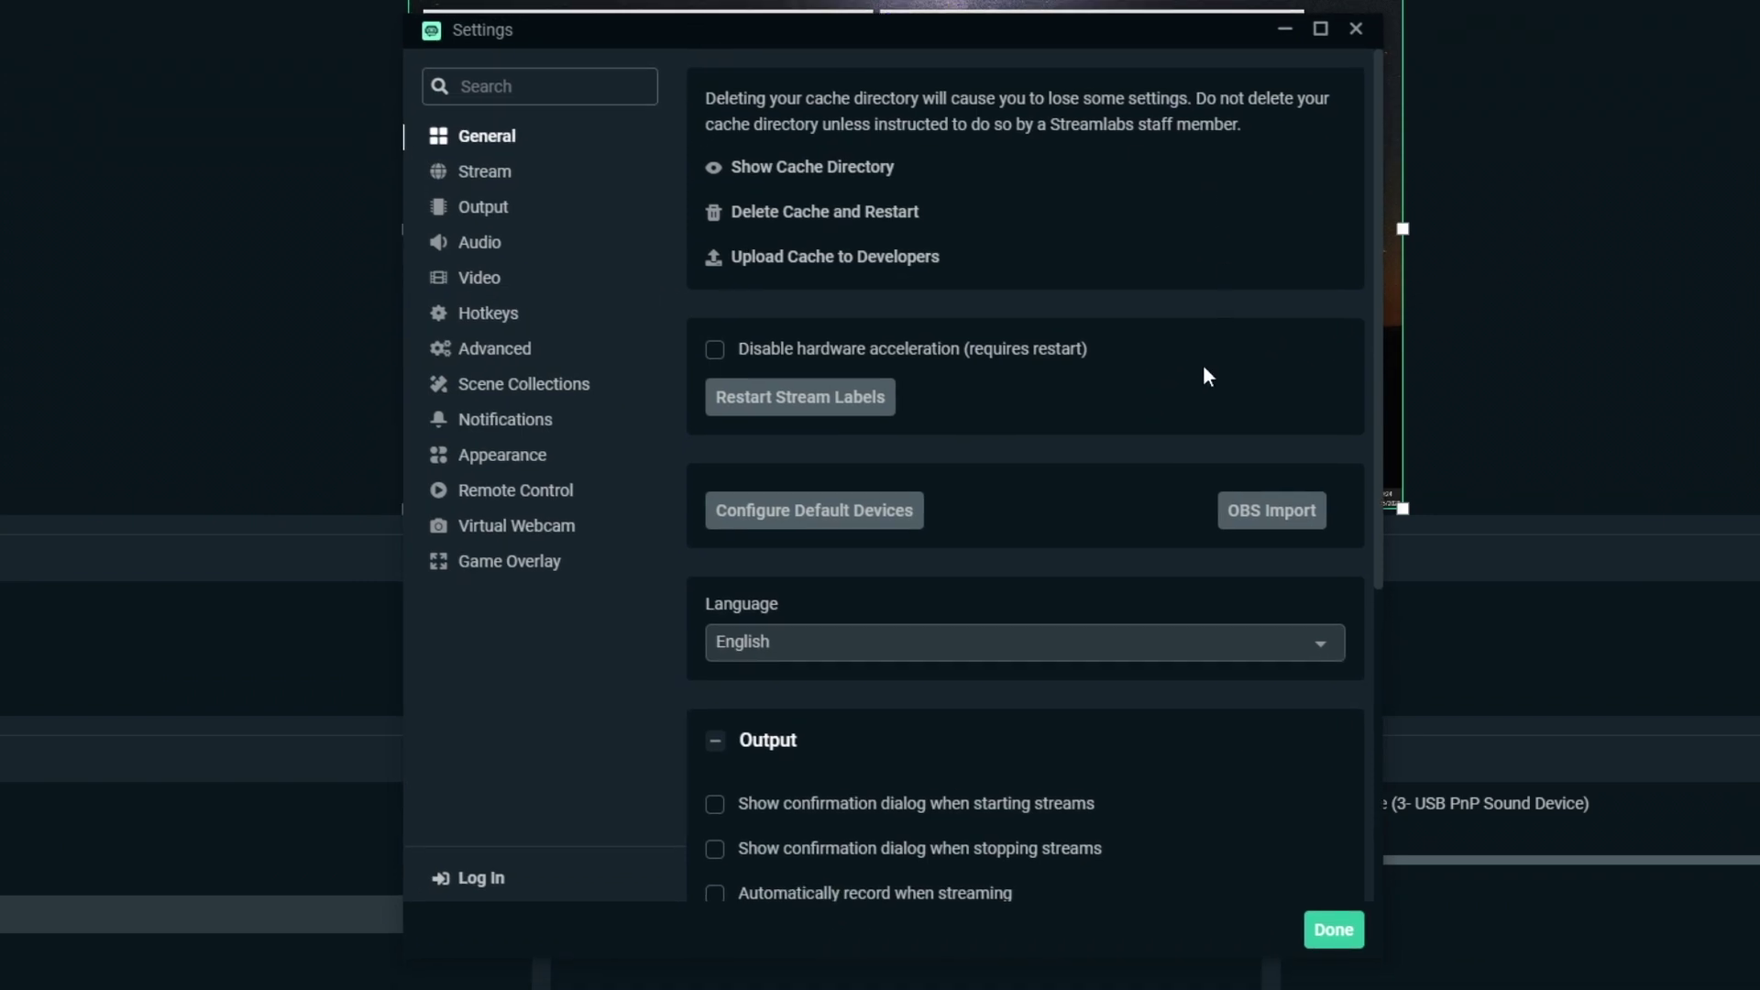
scroll(1192, 376, "down", 5)
scroll(1100, 495, "up", 5)
left_click(483, 173)
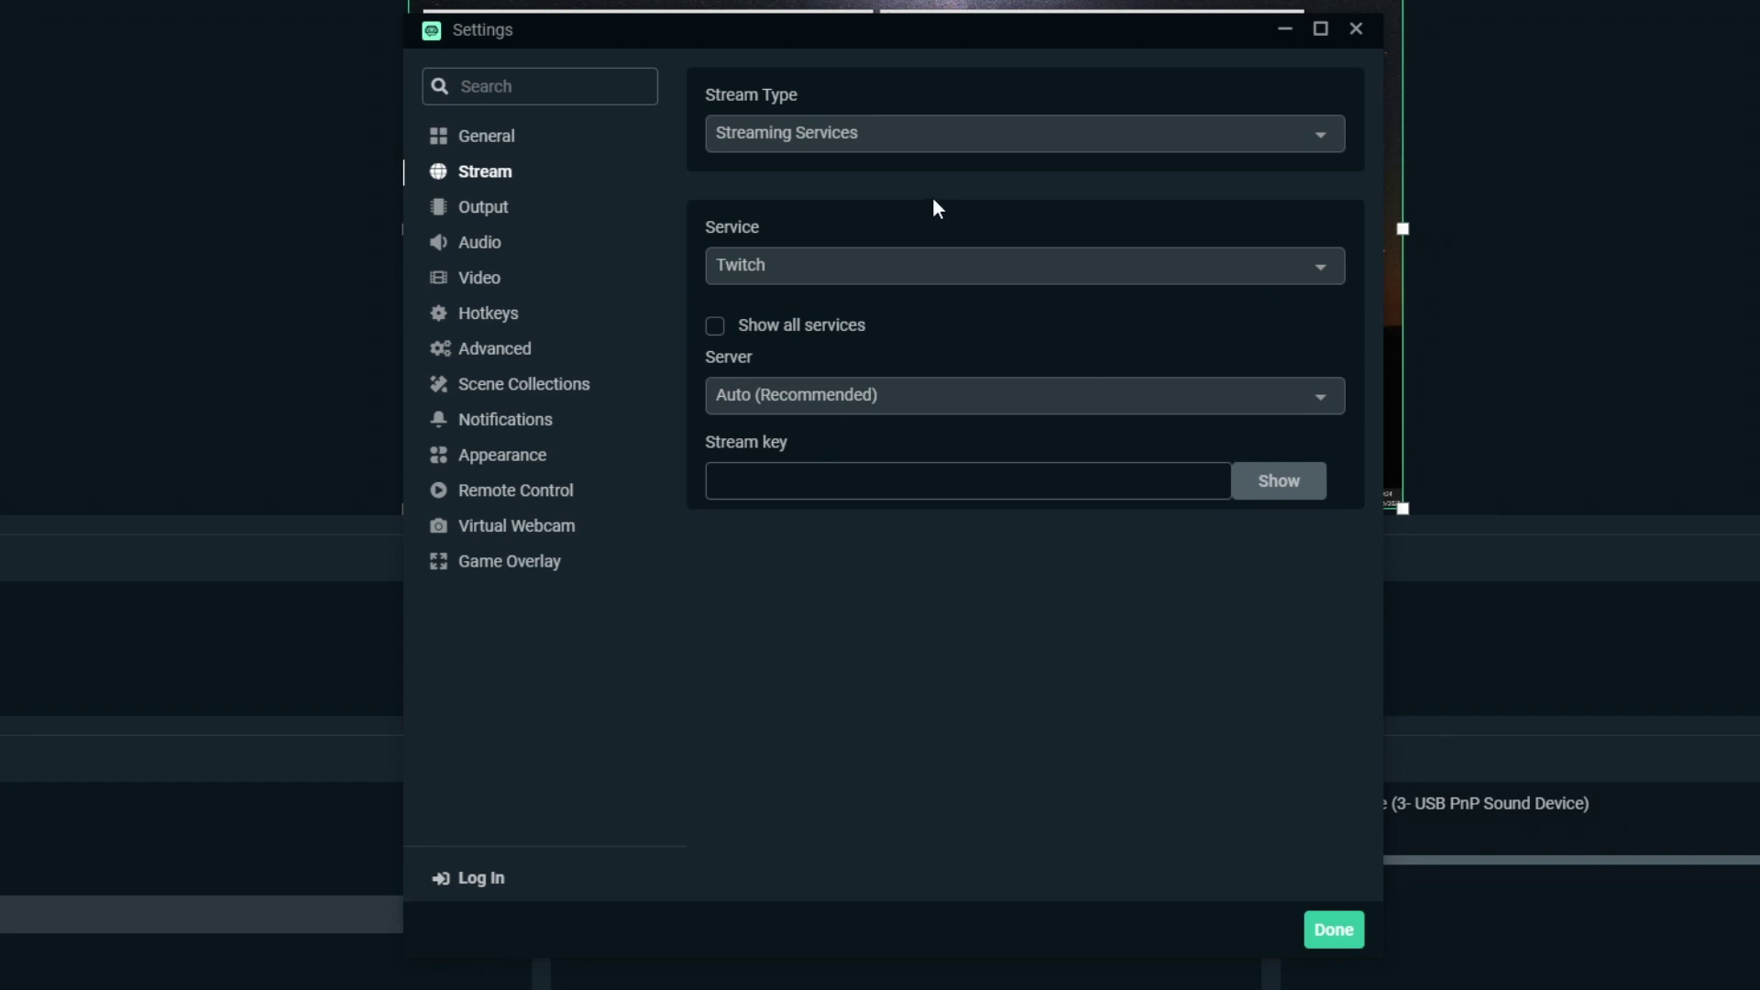
left_click(918, 263)
left_click(799, 353)
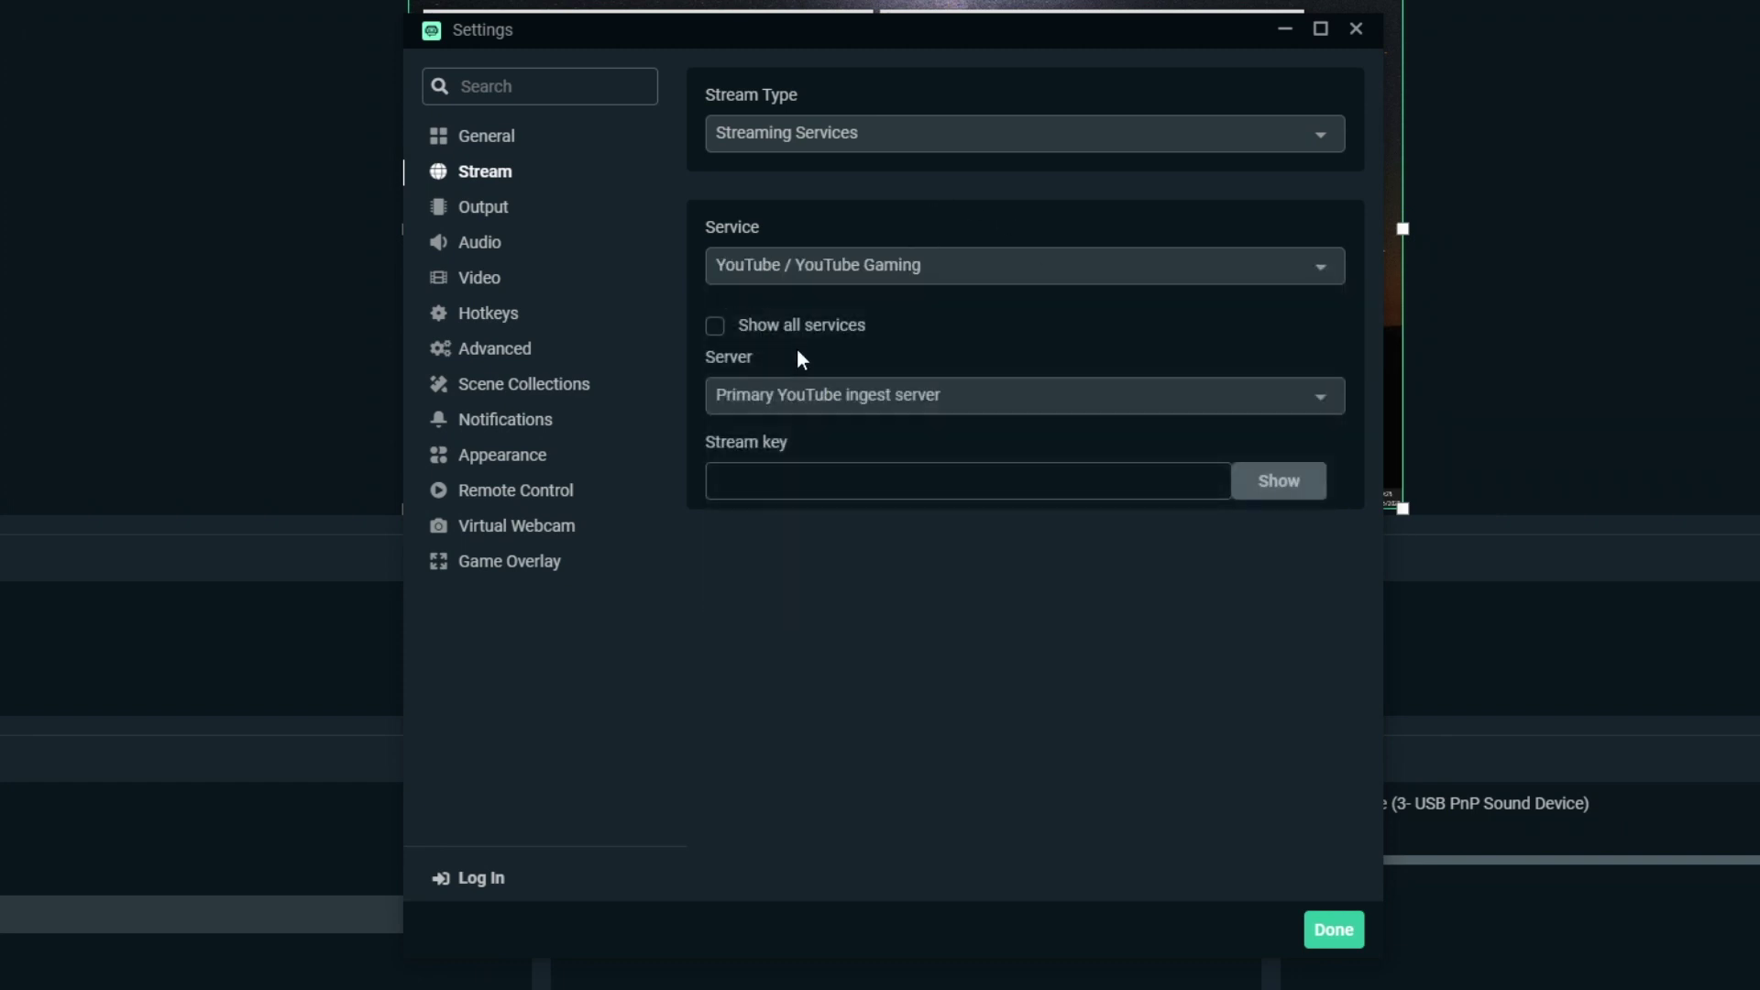
left_click(789, 266)
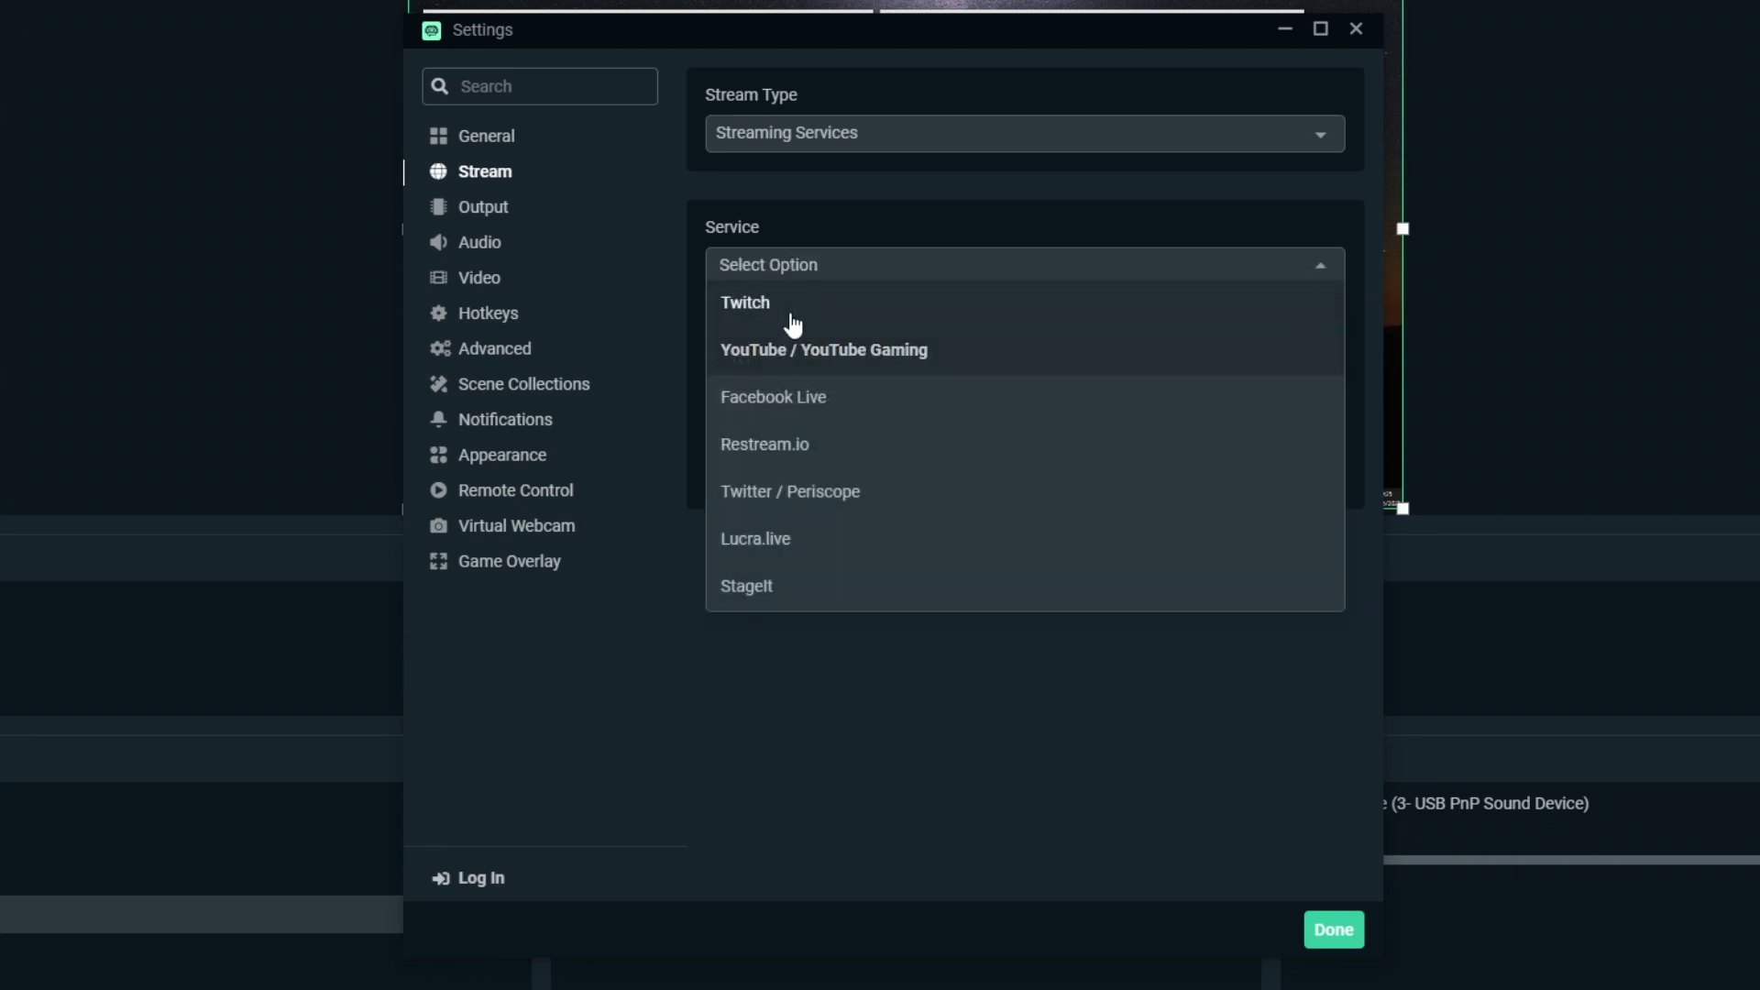
left_click(787, 302)
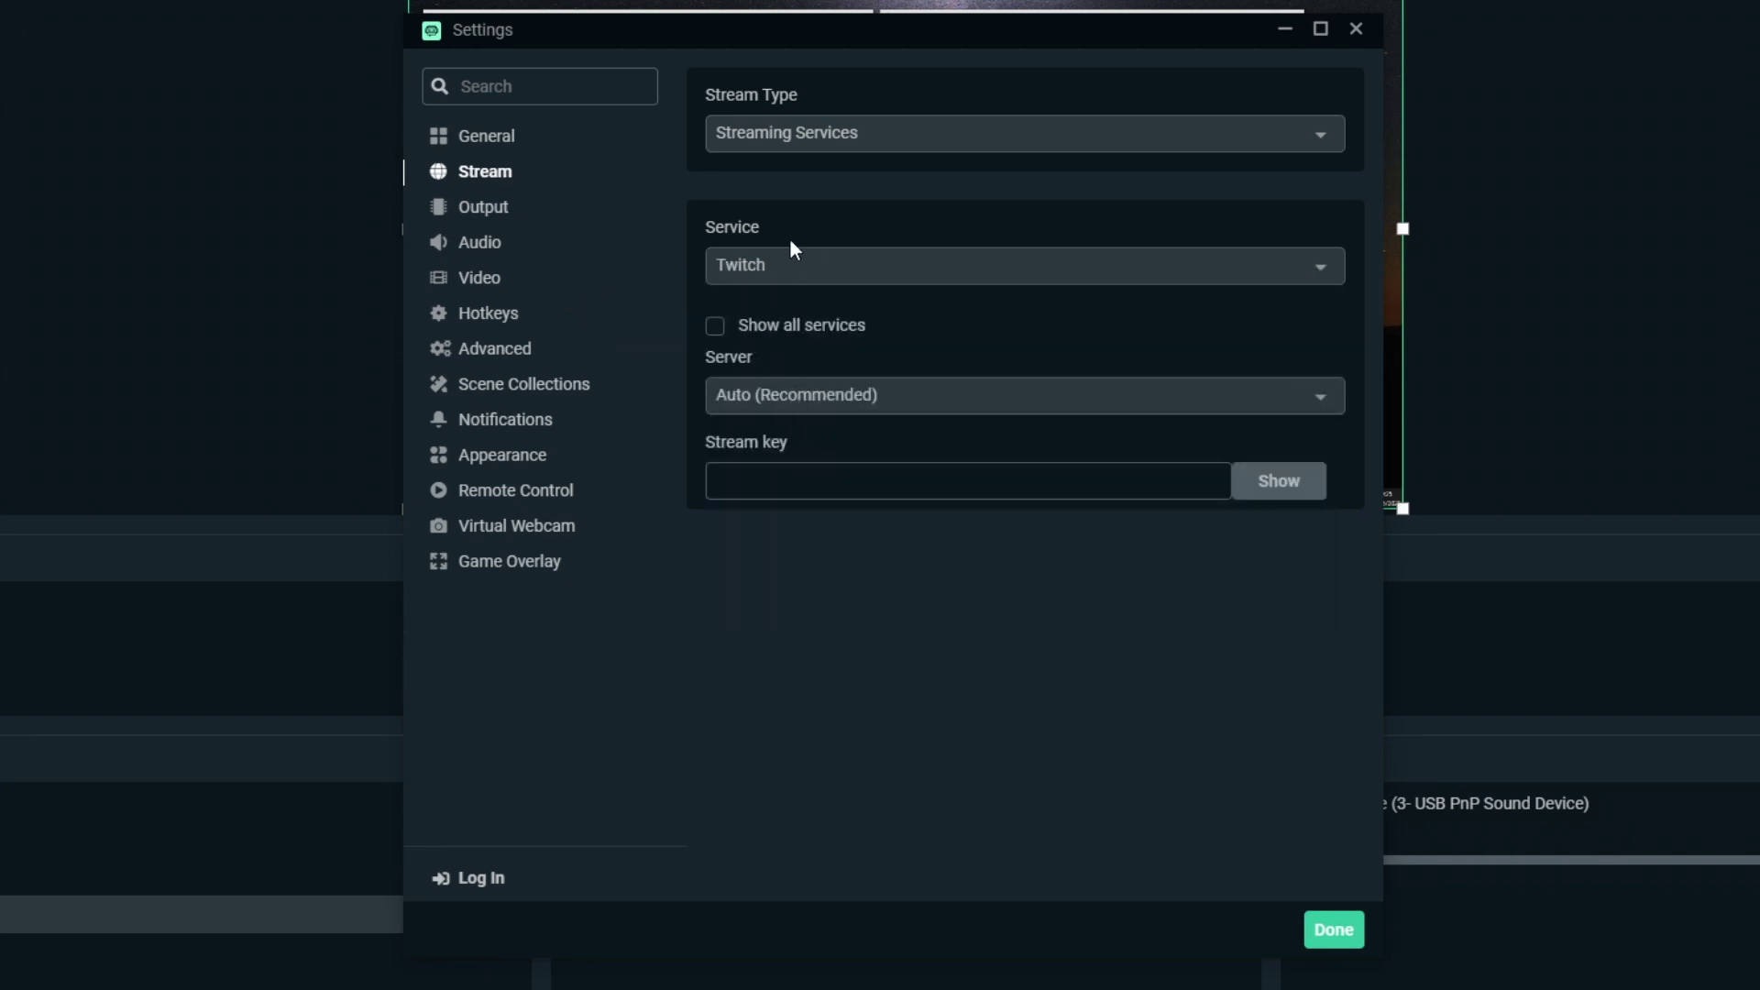
Switch the Output settings to Advanced mode after briefly trying Simple
left_click(517, 211)
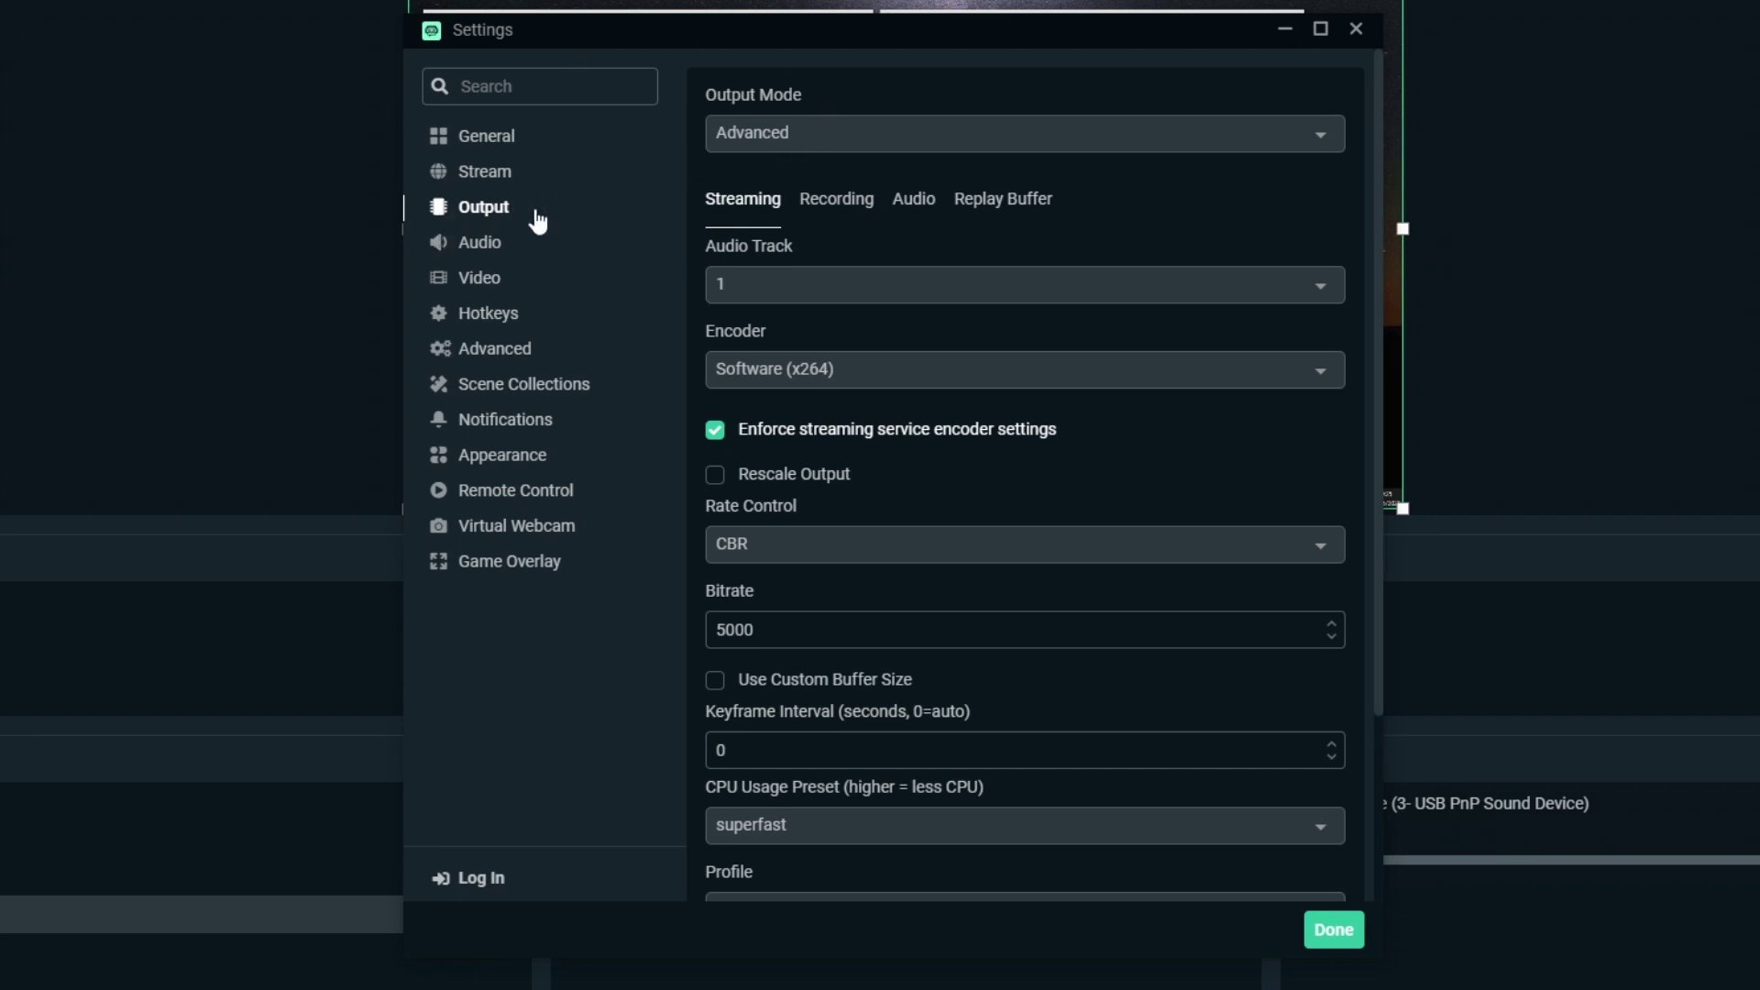
left_click(759, 135)
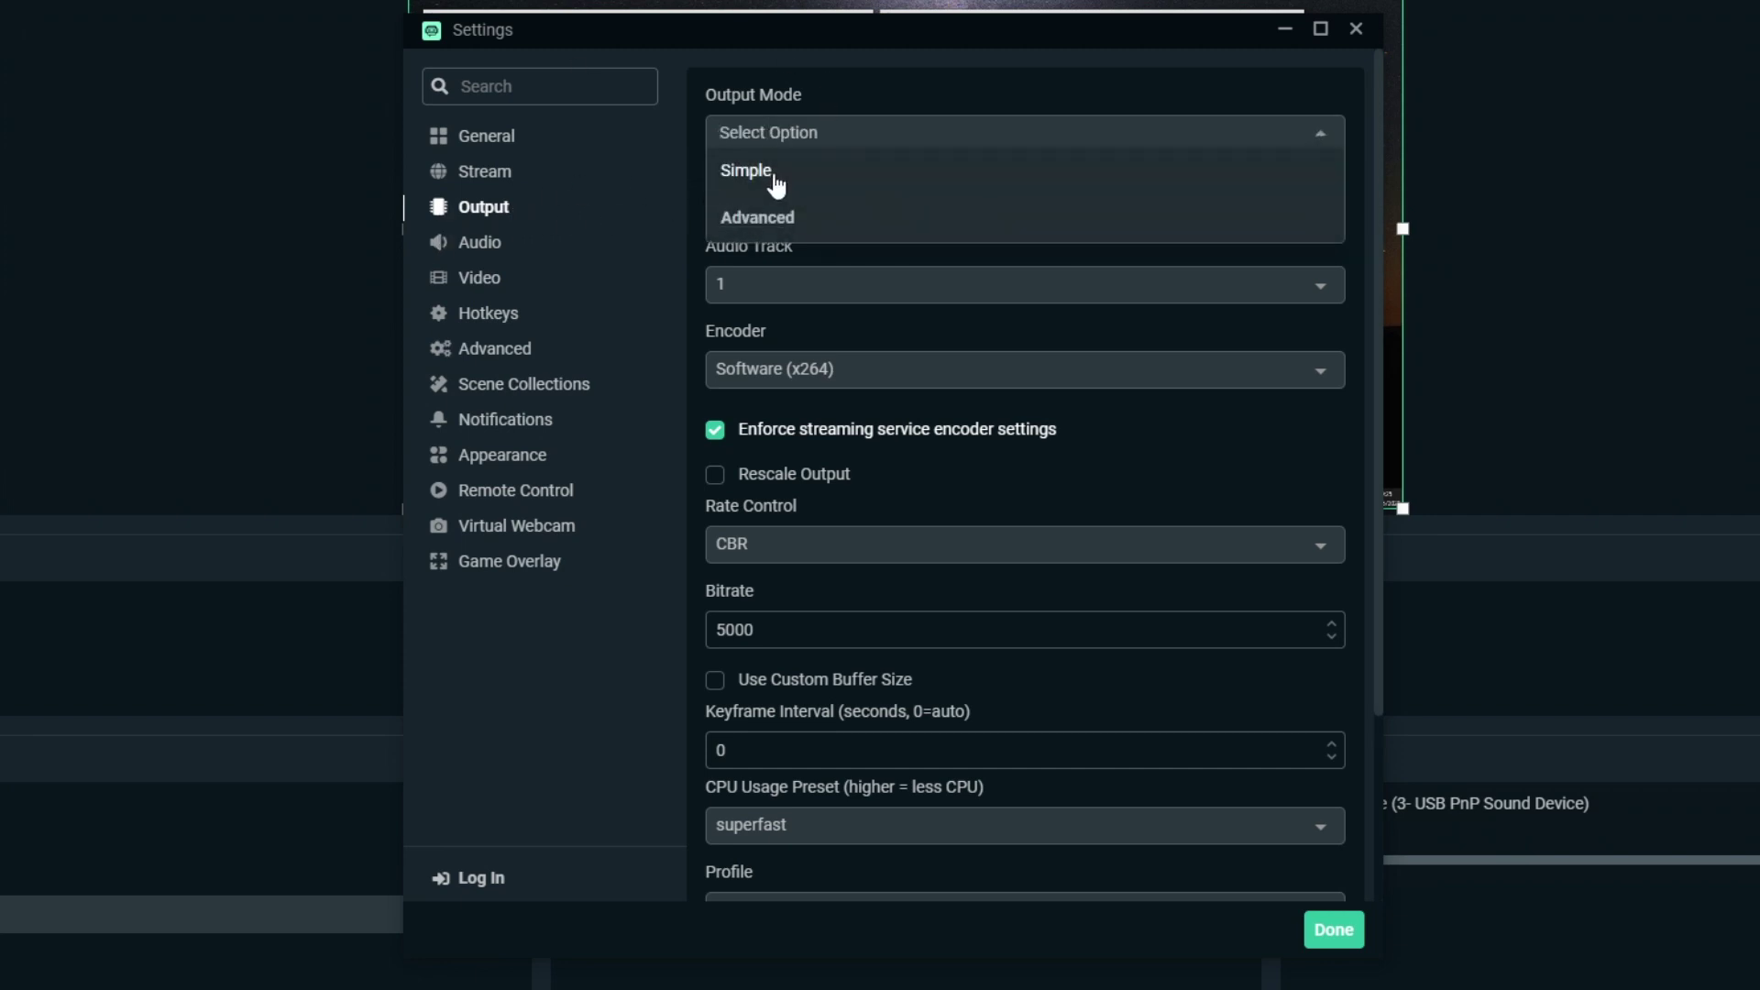
left_click(779, 172)
left_click(782, 130)
left_click(811, 220)
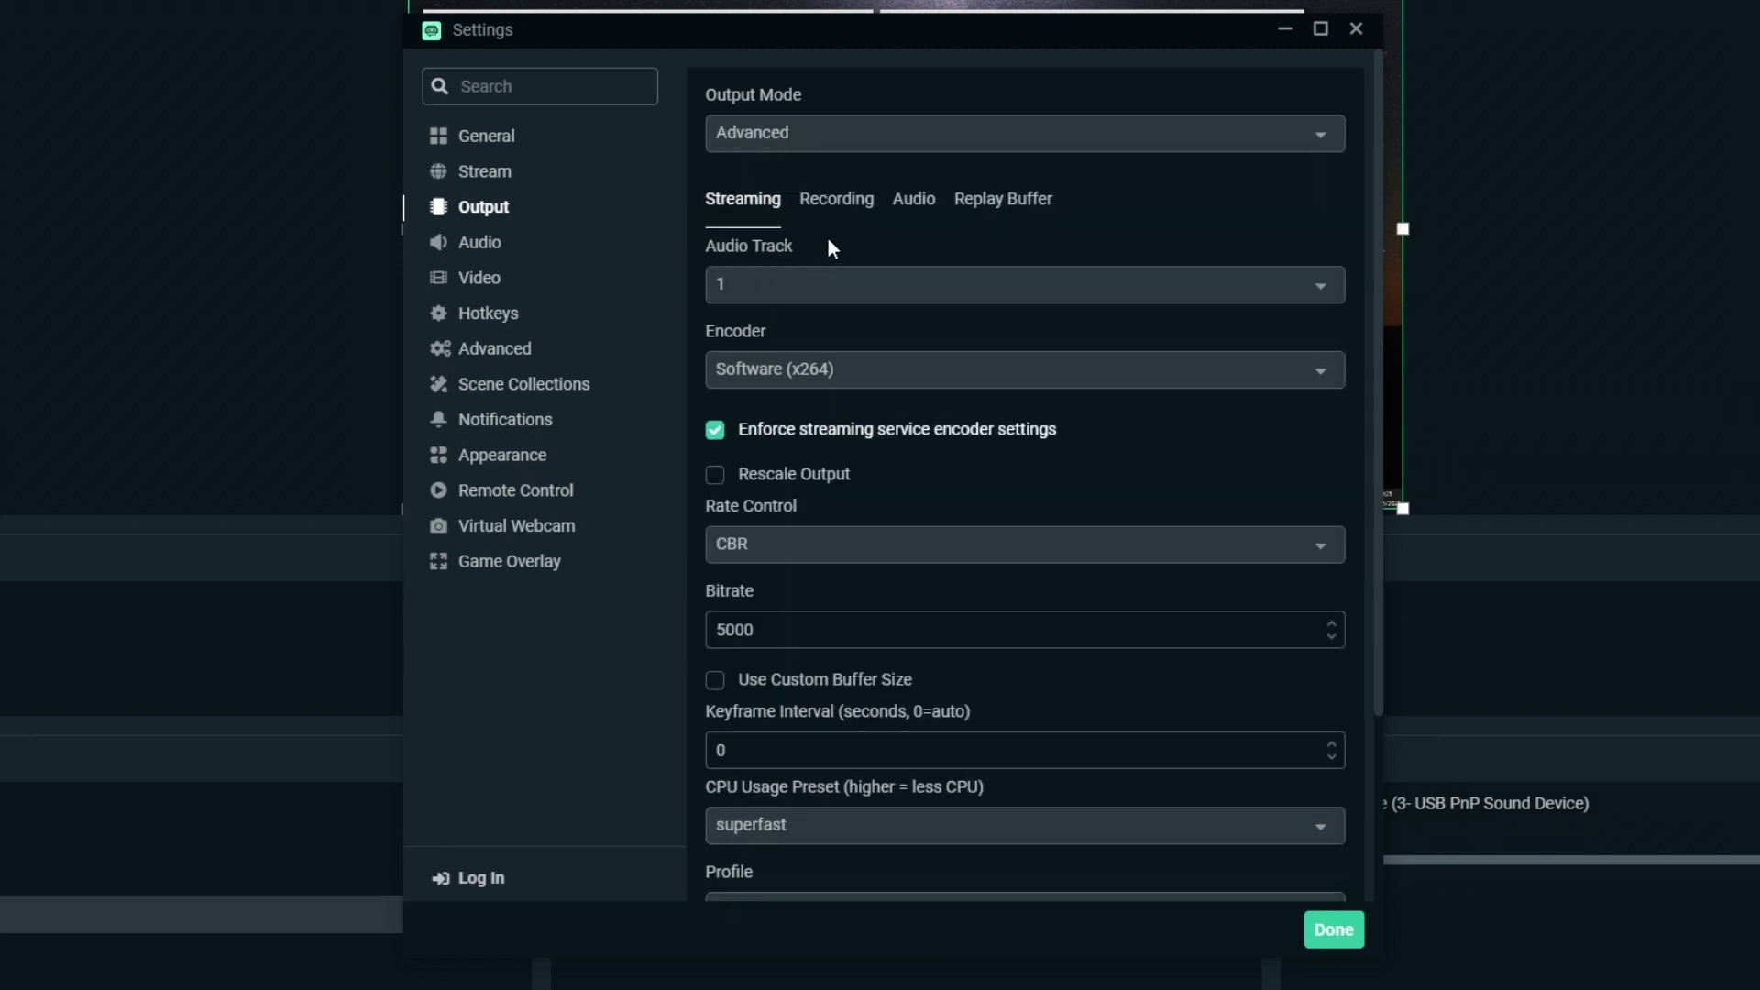
Choose Hardware (NVENC) (new) as the streaming encoder
left_click(805, 376)
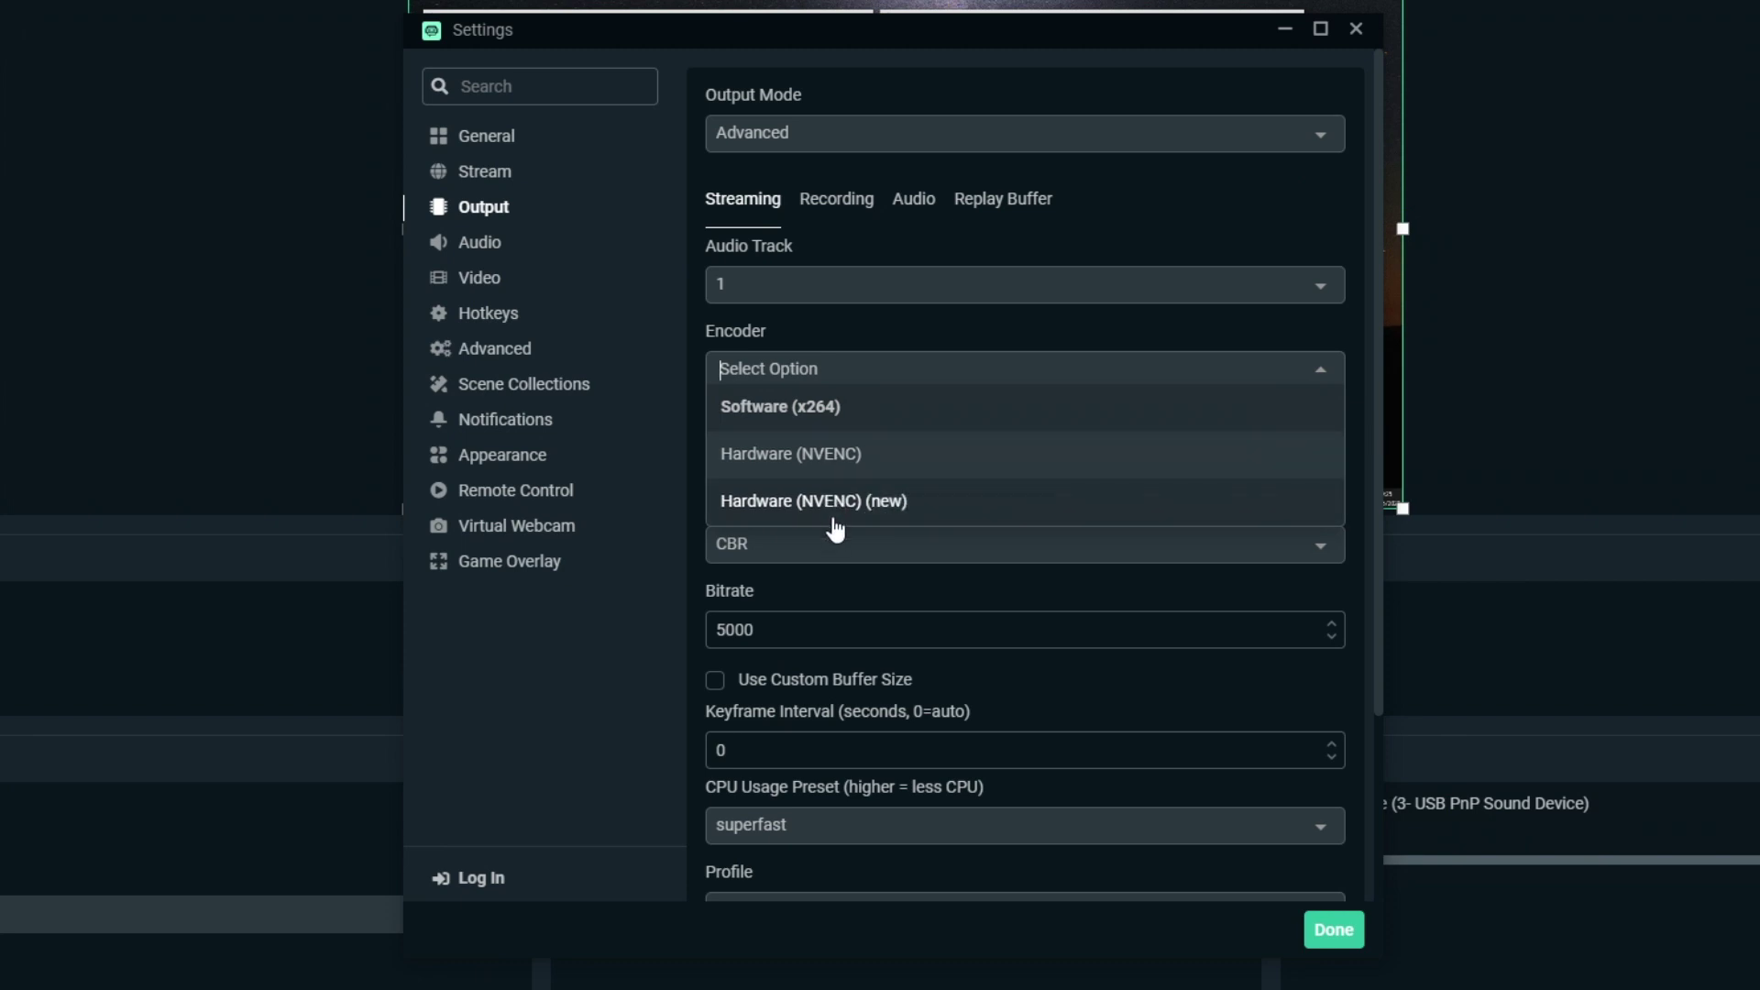
left_click(837, 507)
left_click(836, 370)
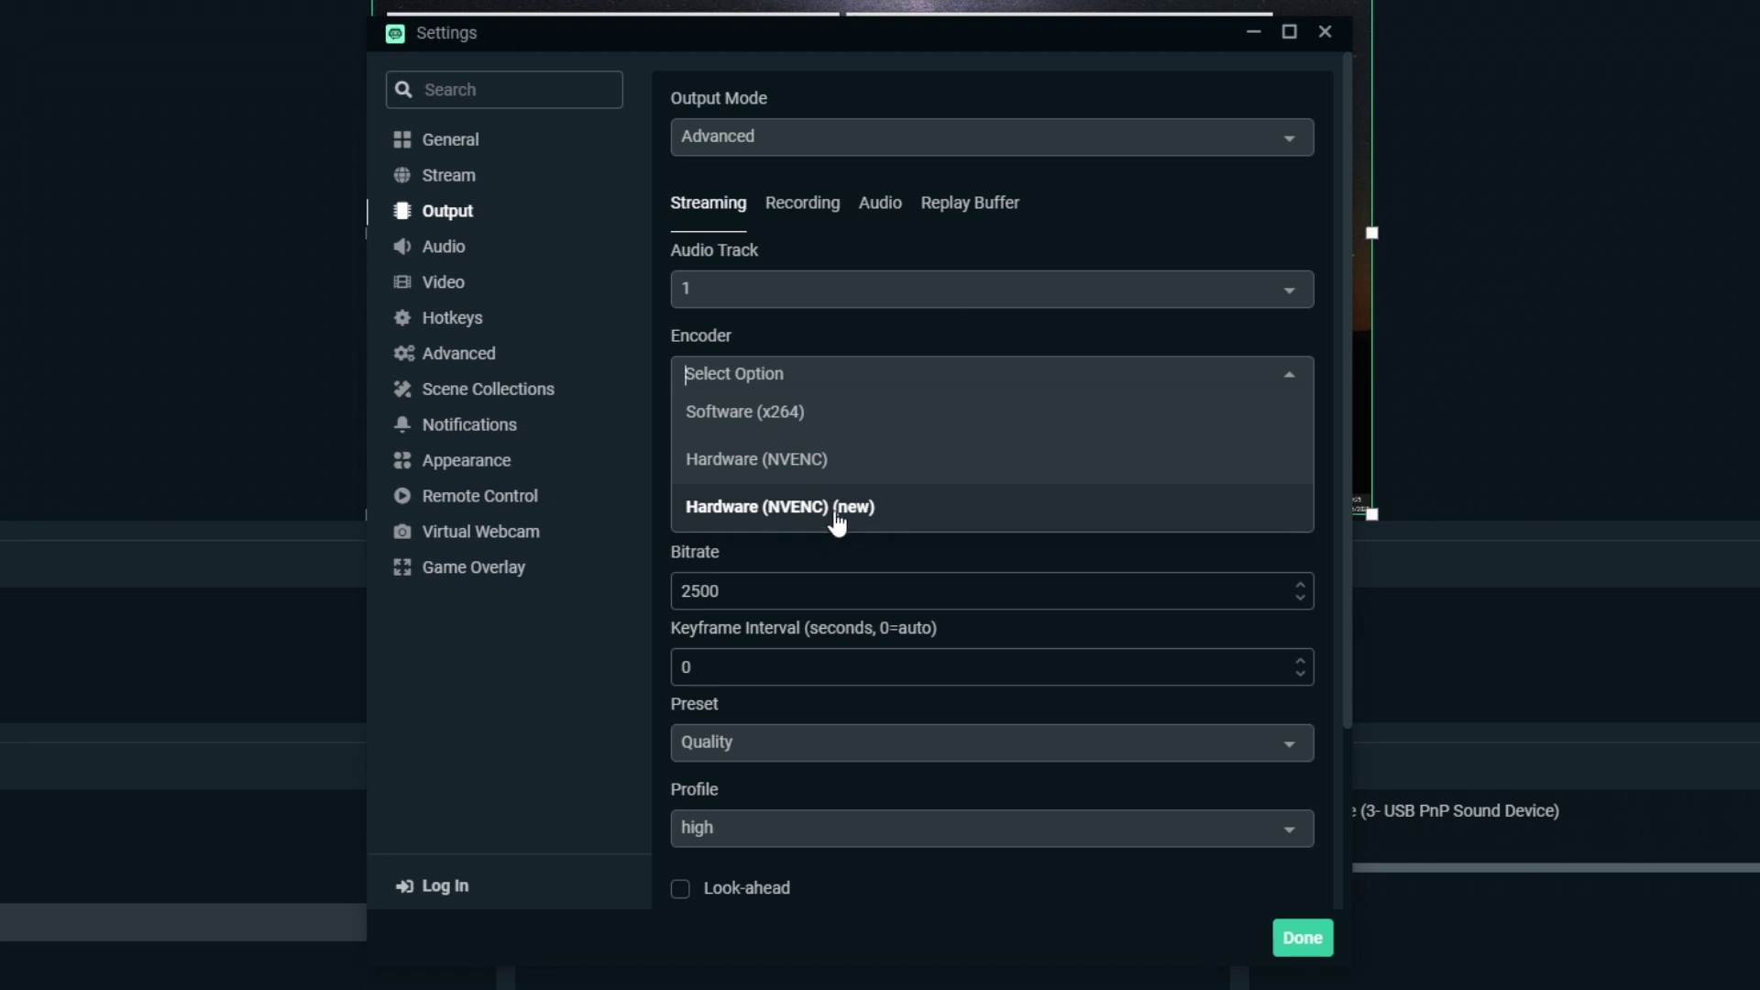
left_click(837, 513)
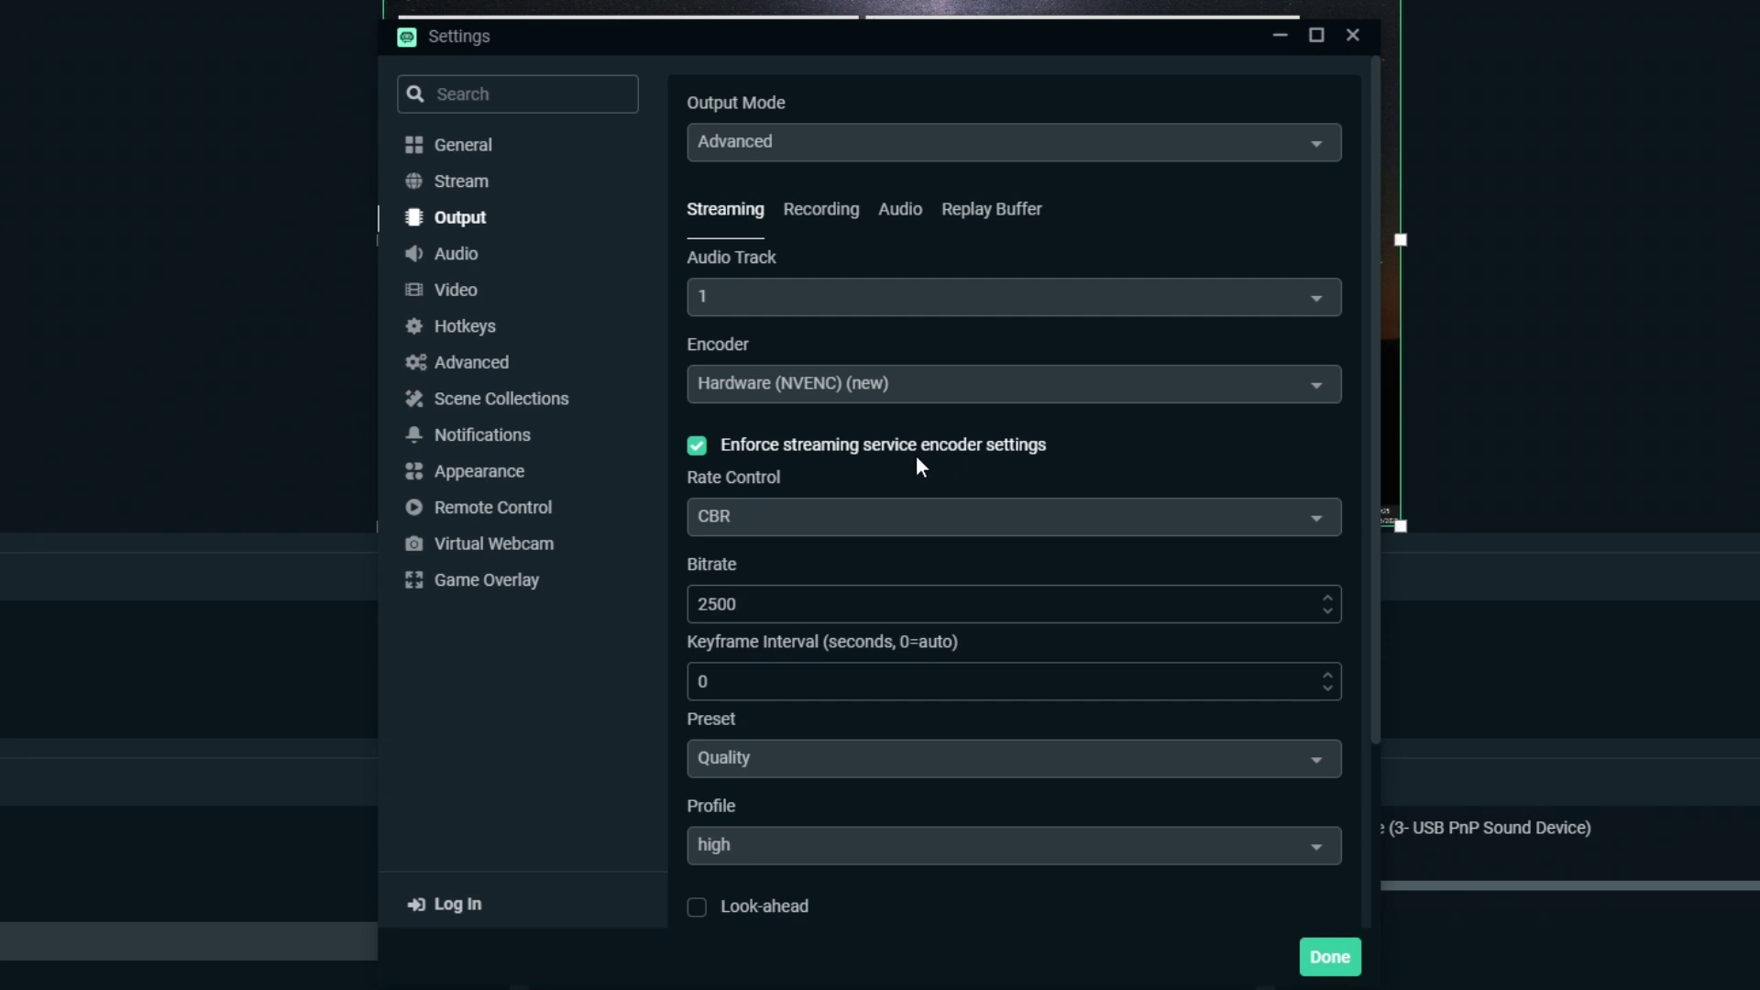
scroll(880, 449, "down", 2)
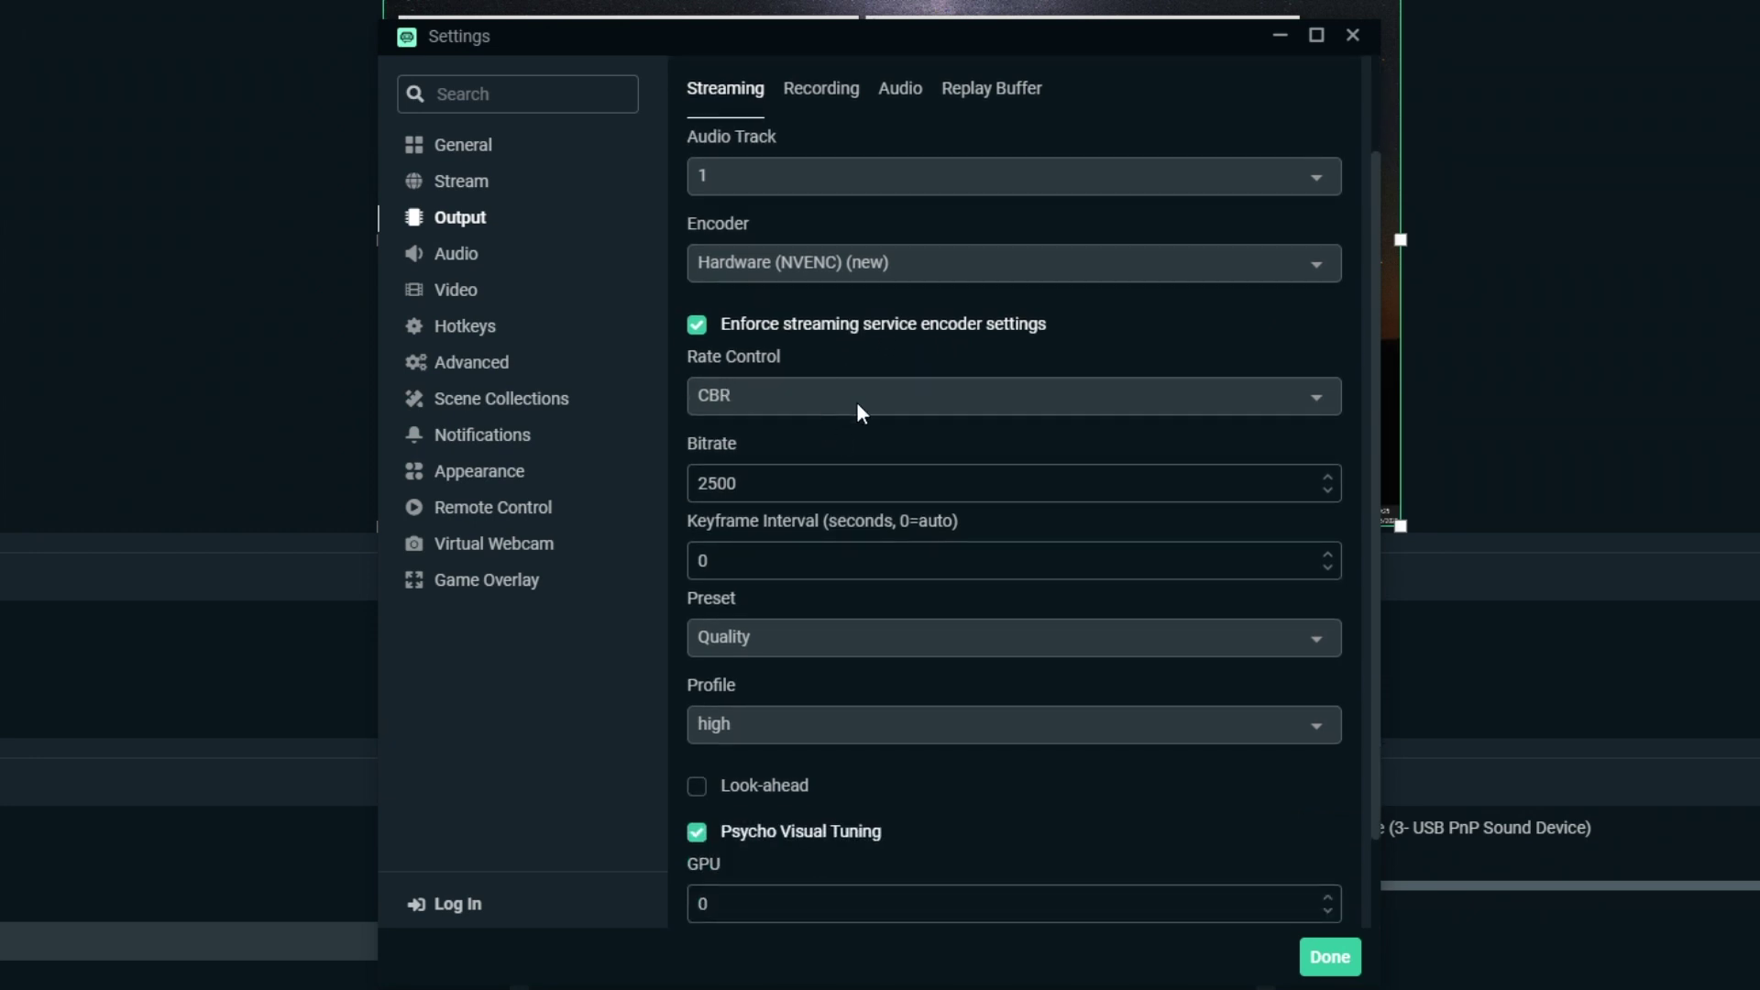
Set rate control to CBR and change the bitrate from 2500 to 3000
left_click(858, 404)
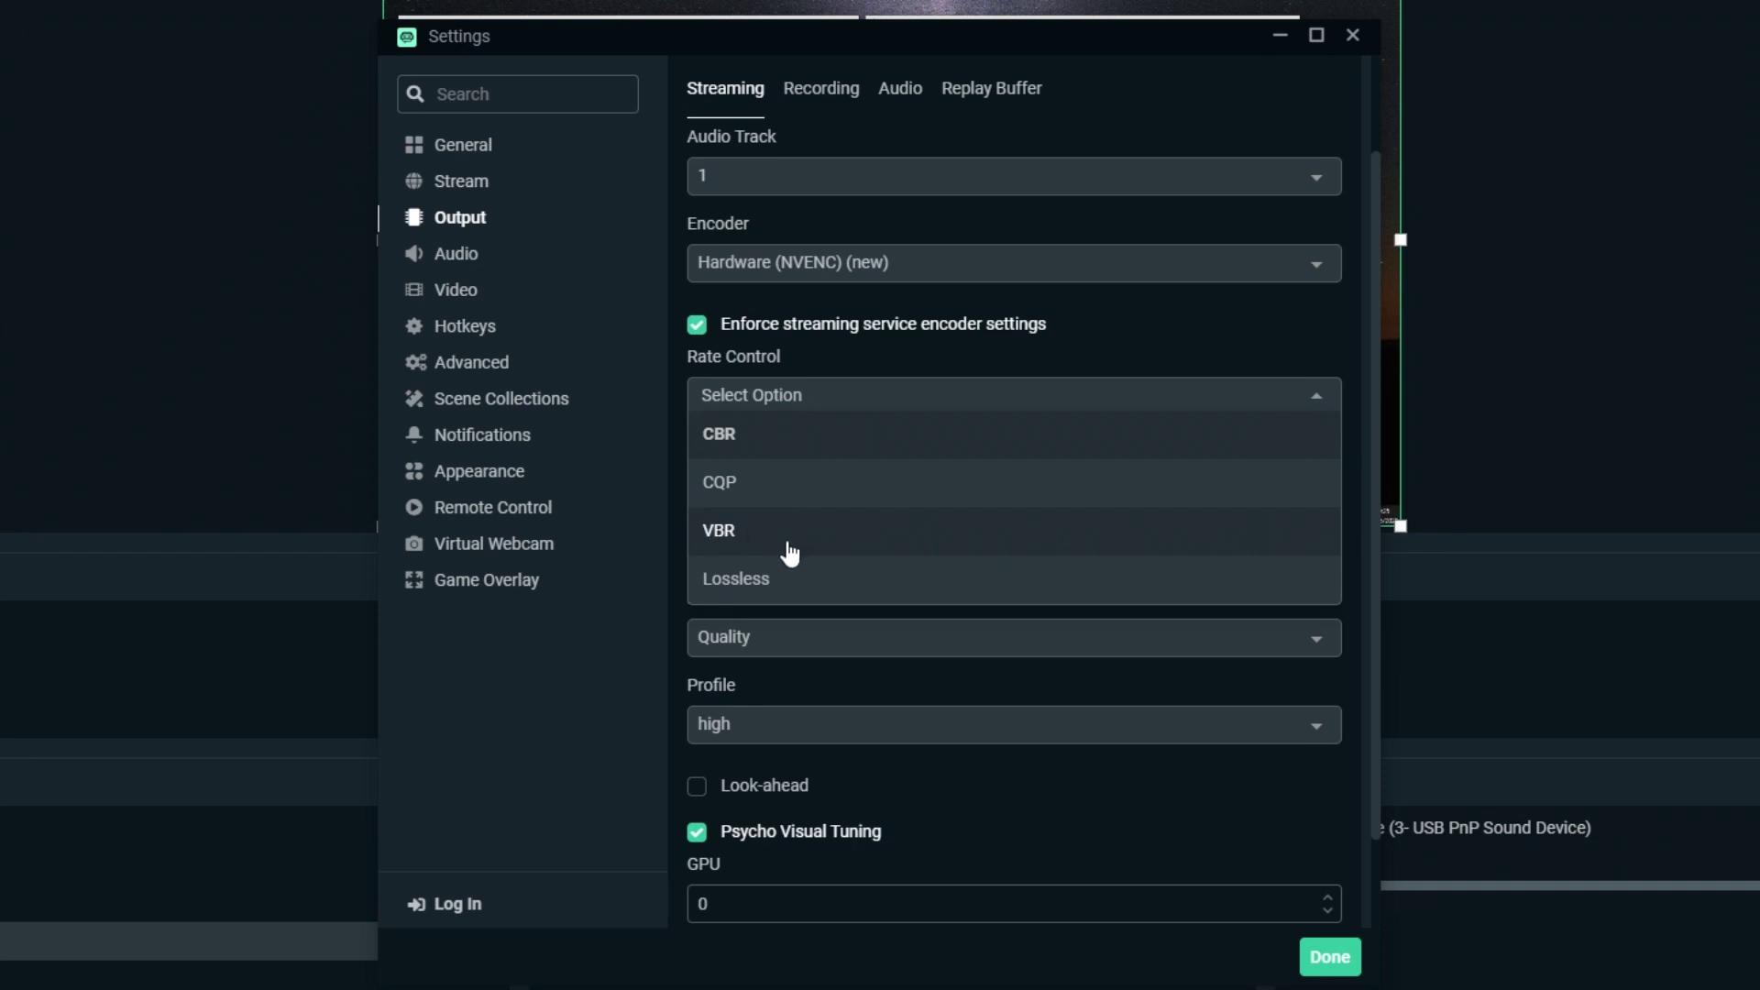
left_click(792, 437)
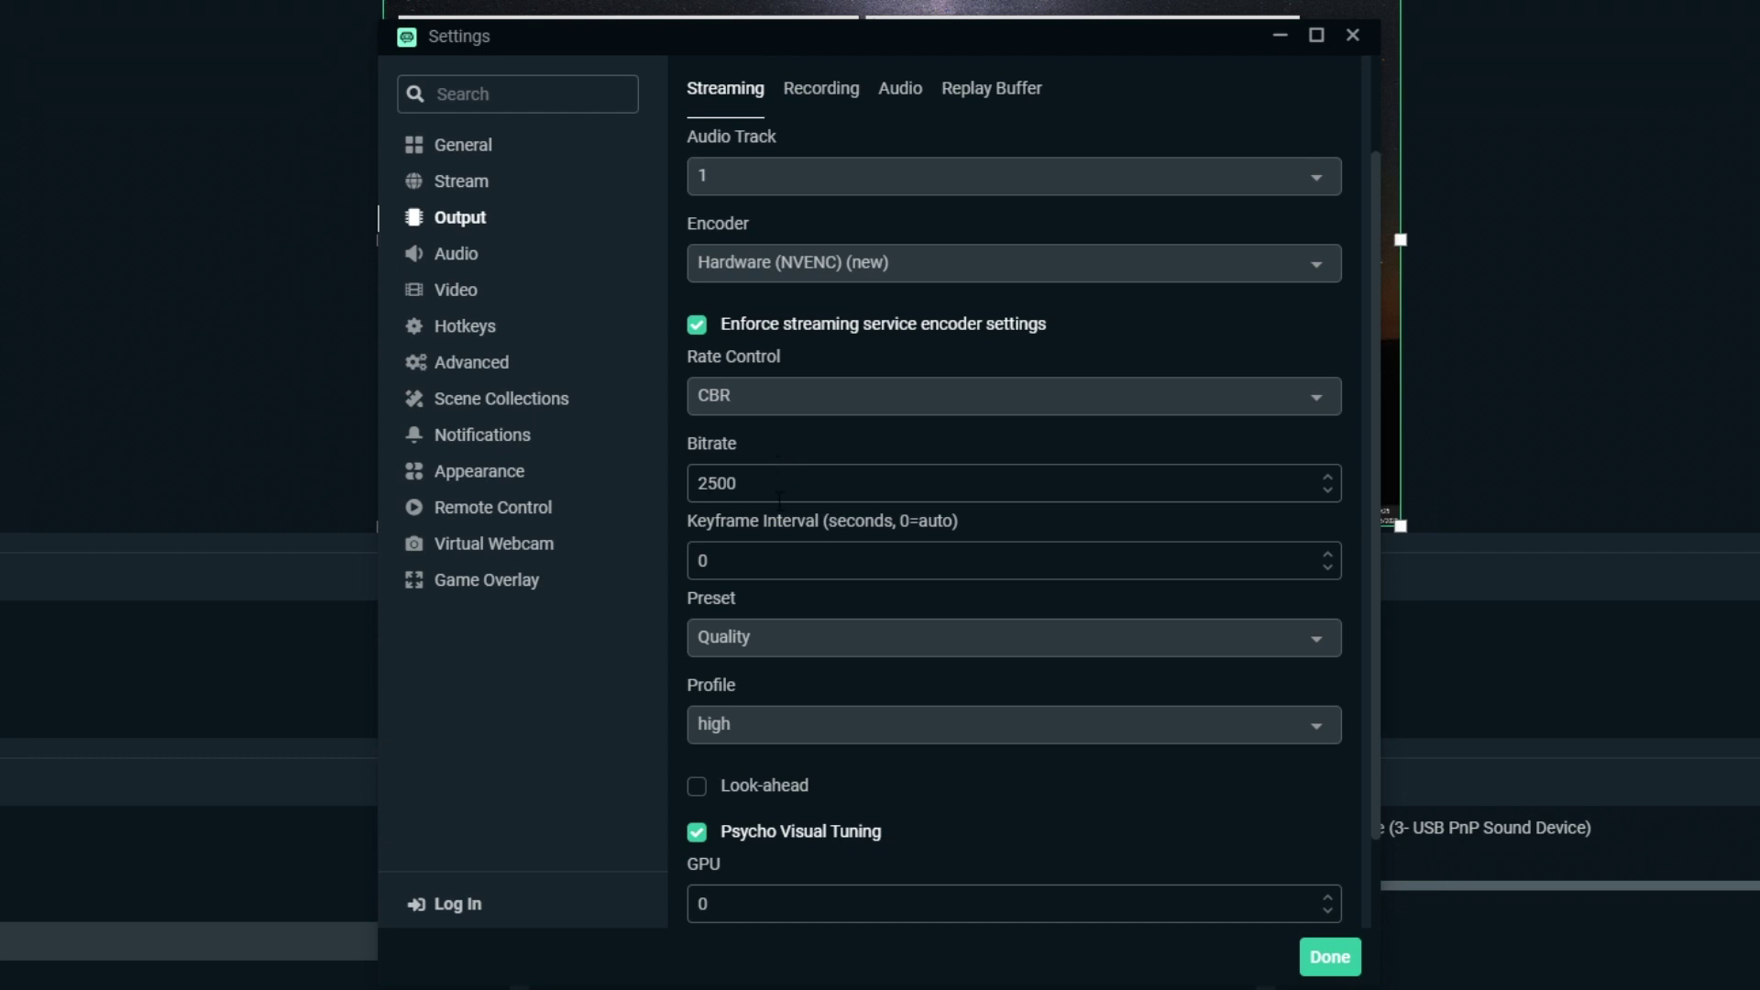
left_click_drag(762, 483, 669, 479)
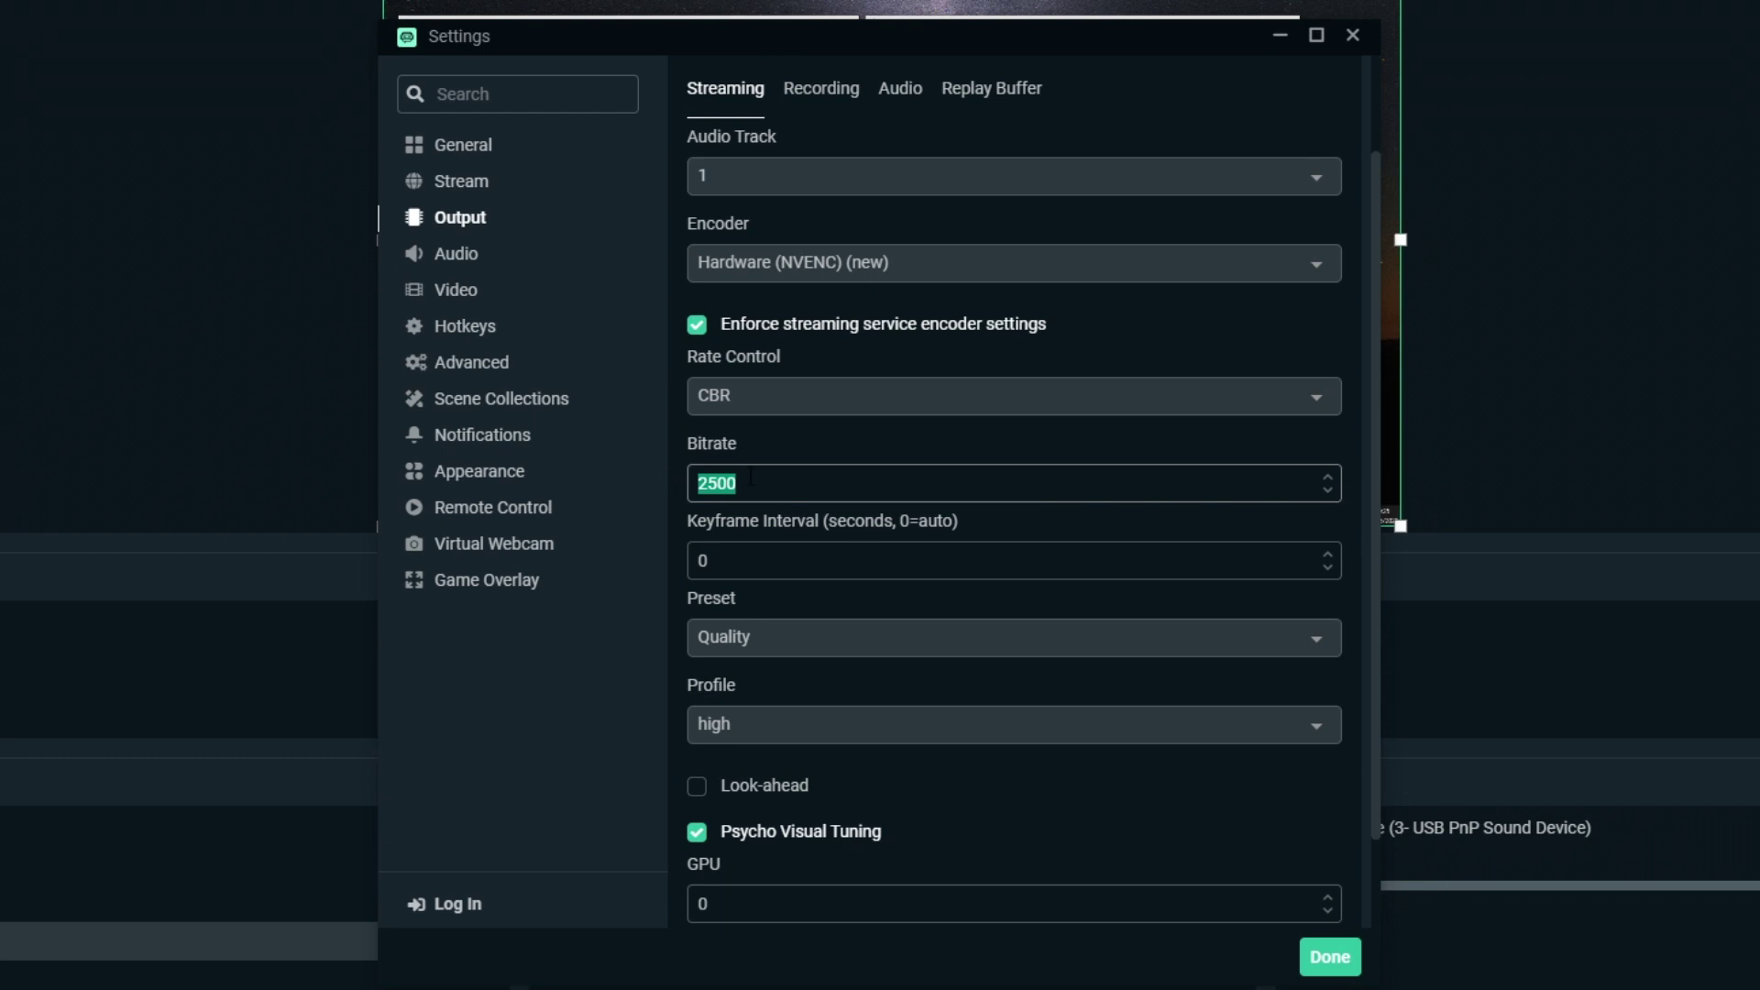
type("3500")
key("BackSpace")
key("BackSpace")
key("BackSpace")
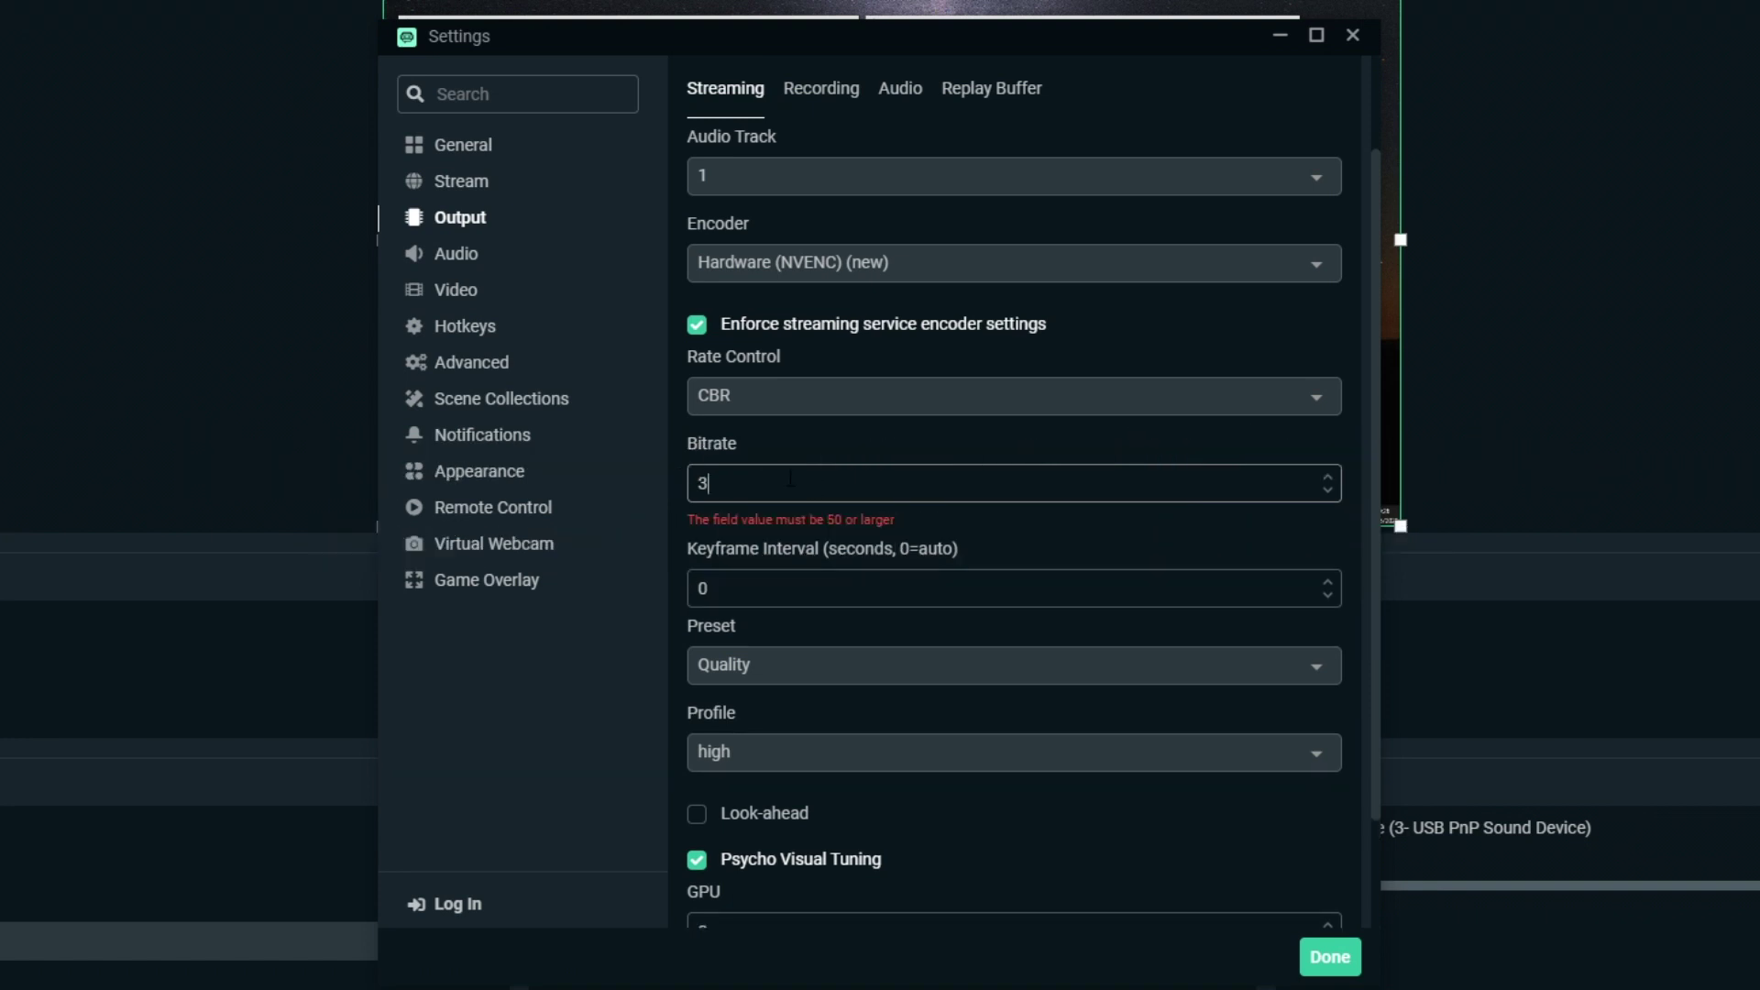
type("000")
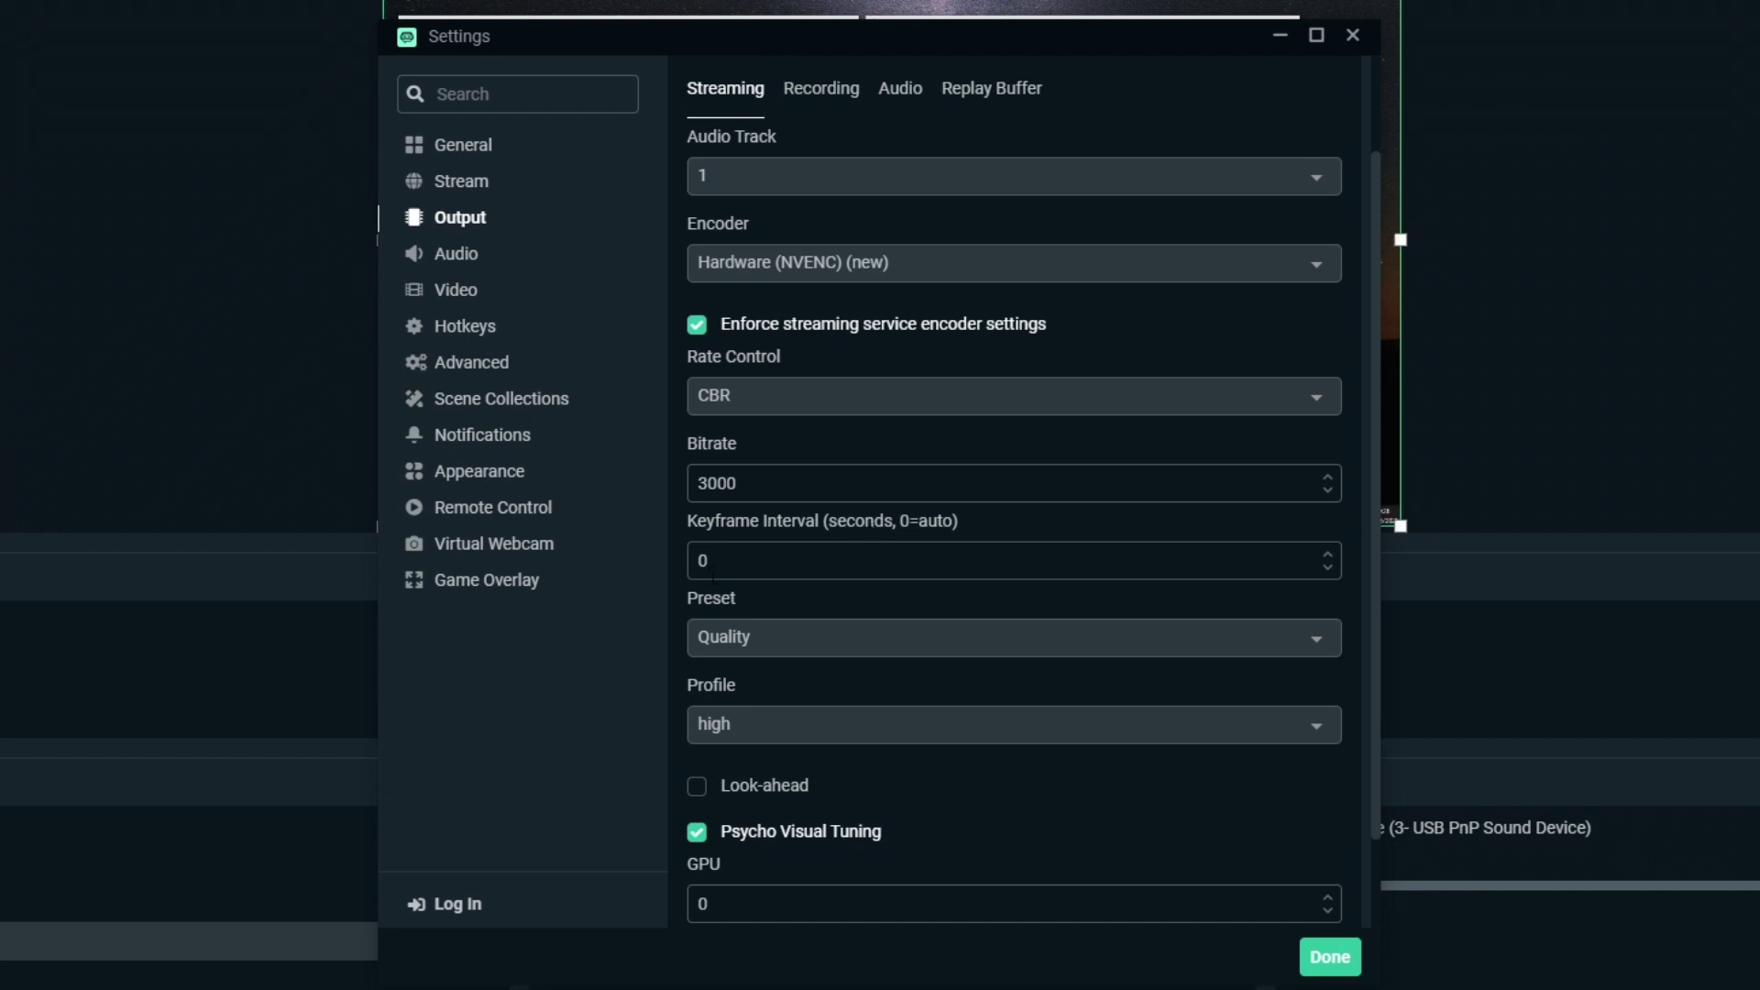
Keep the encoder preset at Quality and the profile at high
left_click(738, 632)
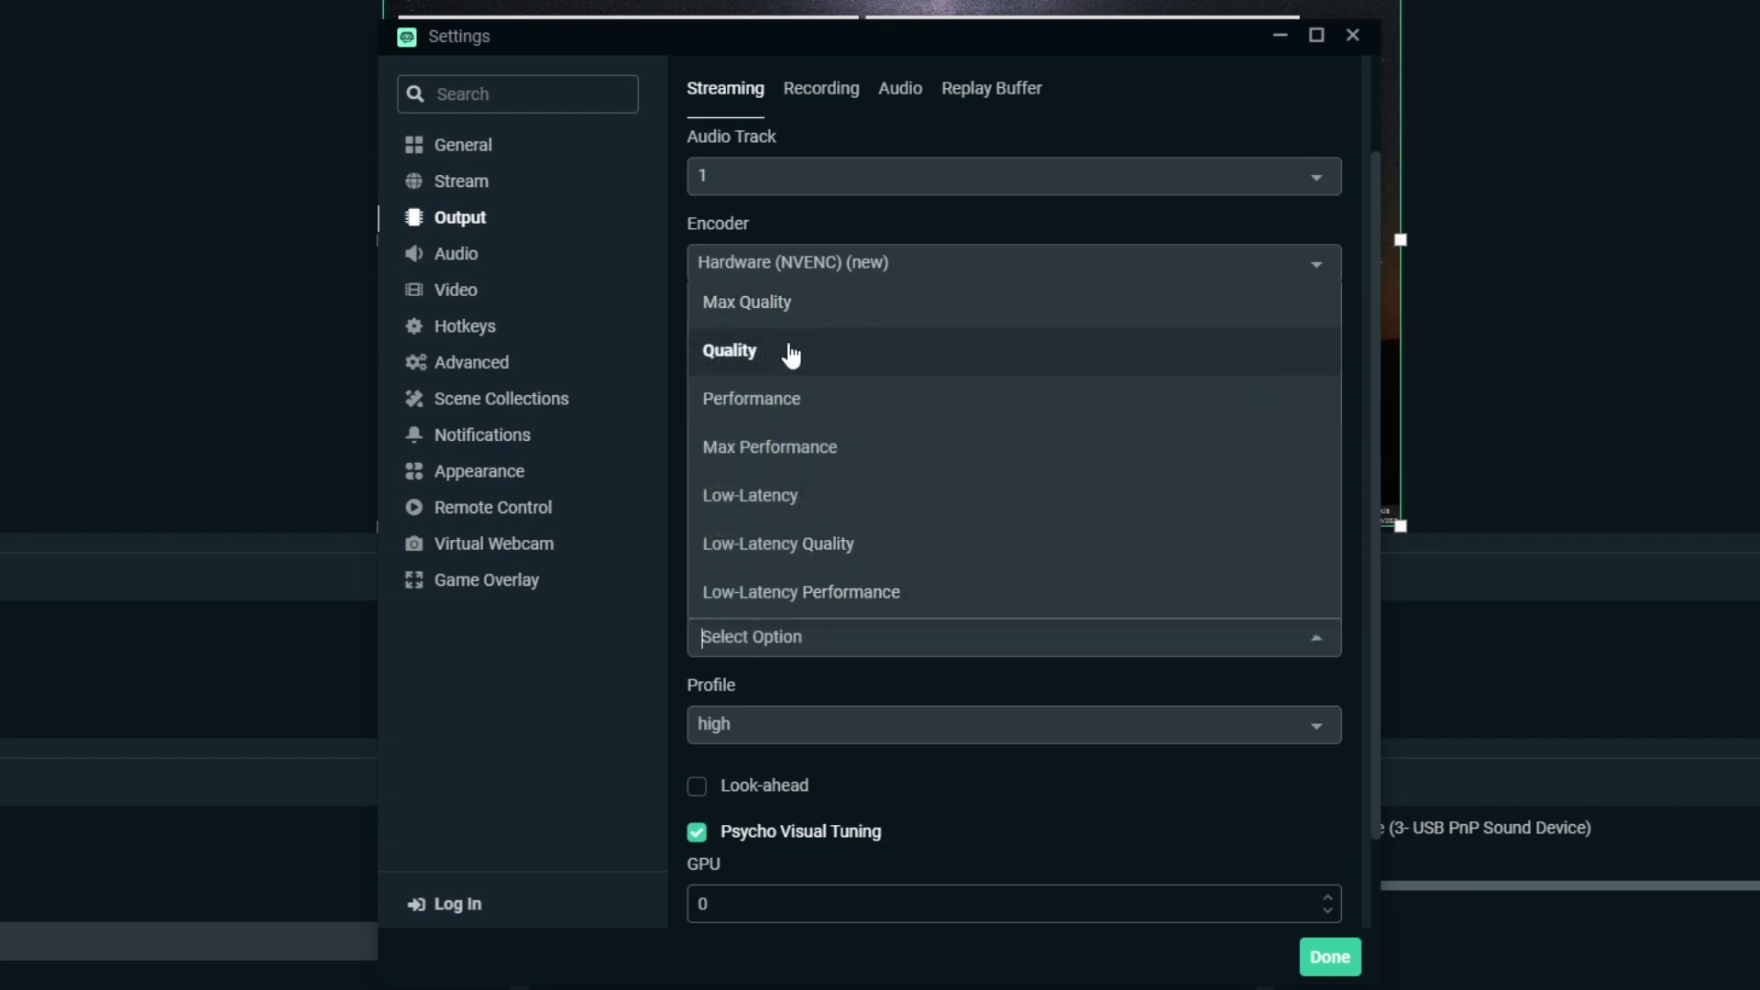
left_click(887, 678)
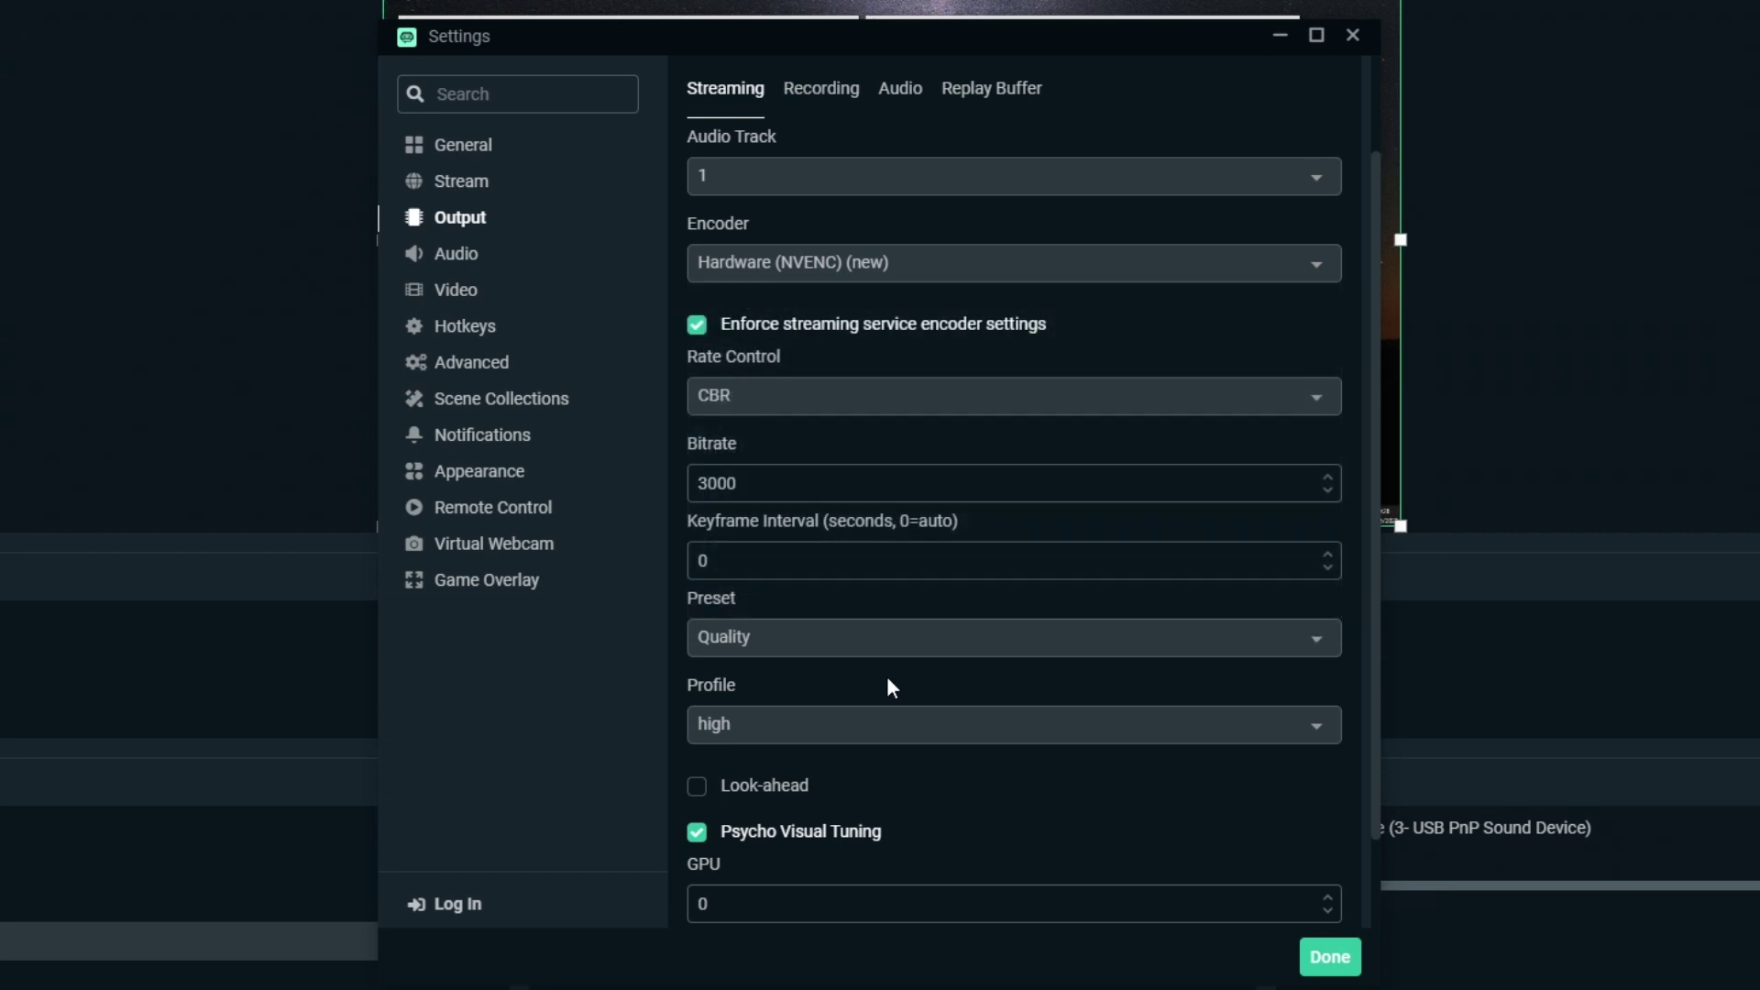
left_click(772, 641)
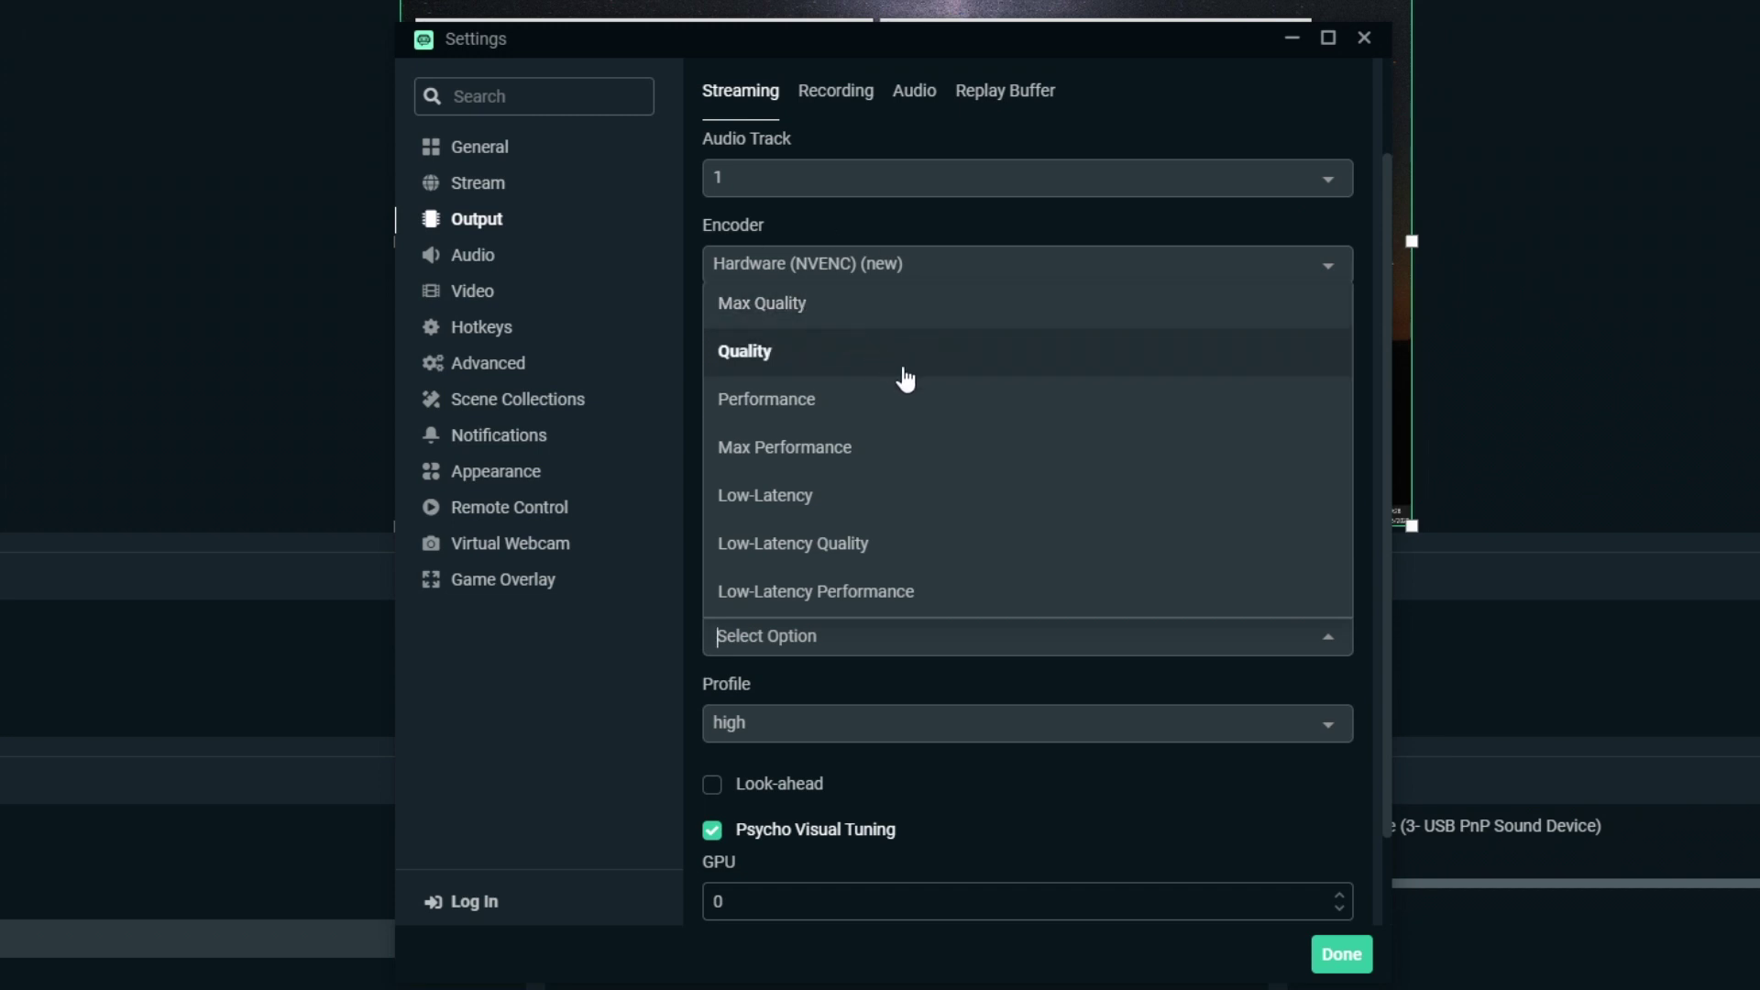
left_click(844, 357)
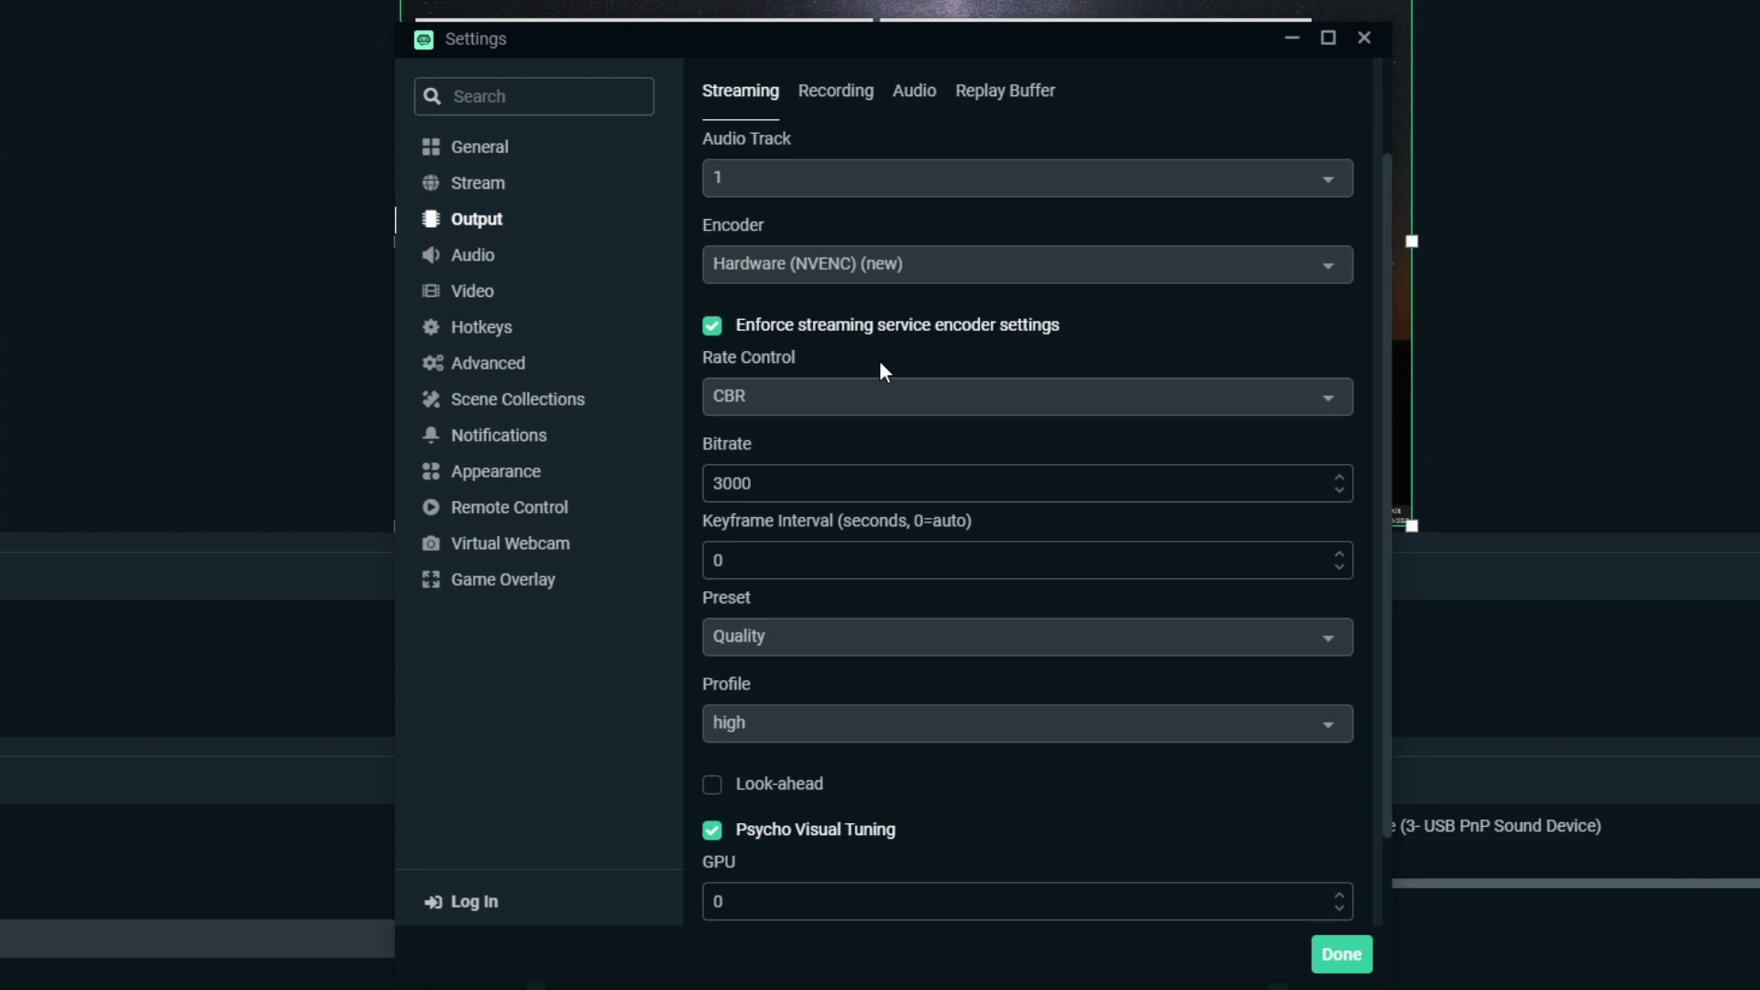
left_click(767, 722)
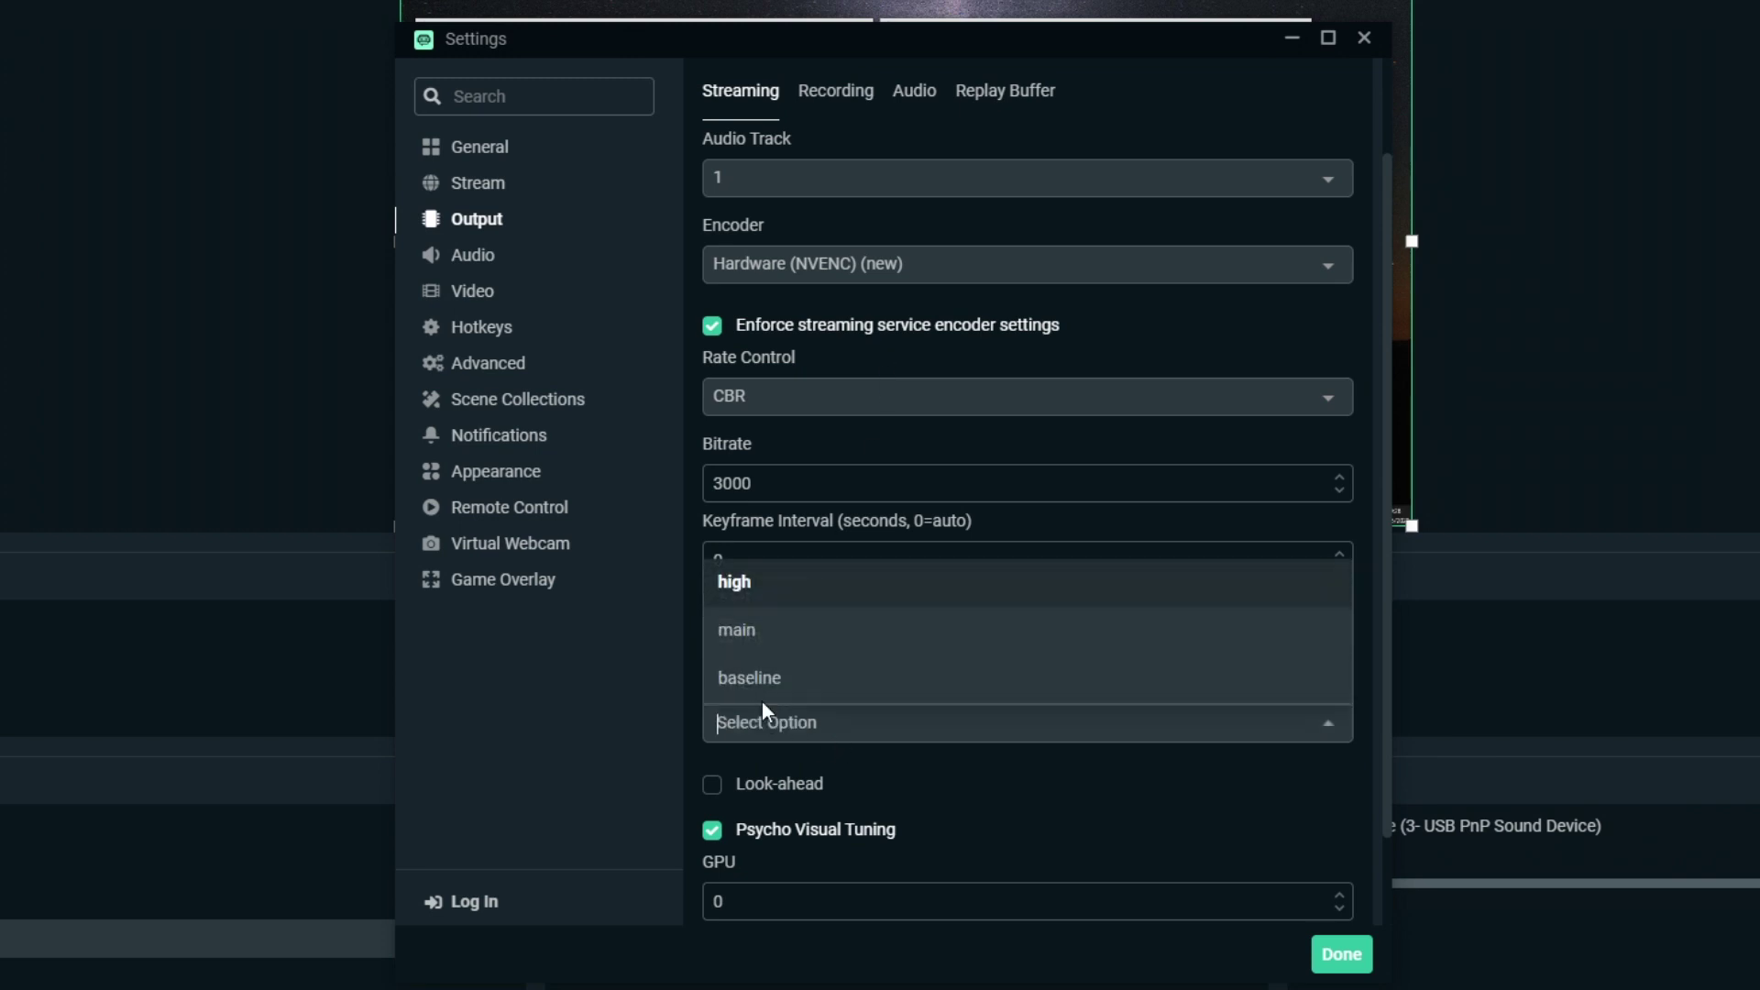
left_click(764, 594)
scroll(872, 792, "down", 1)
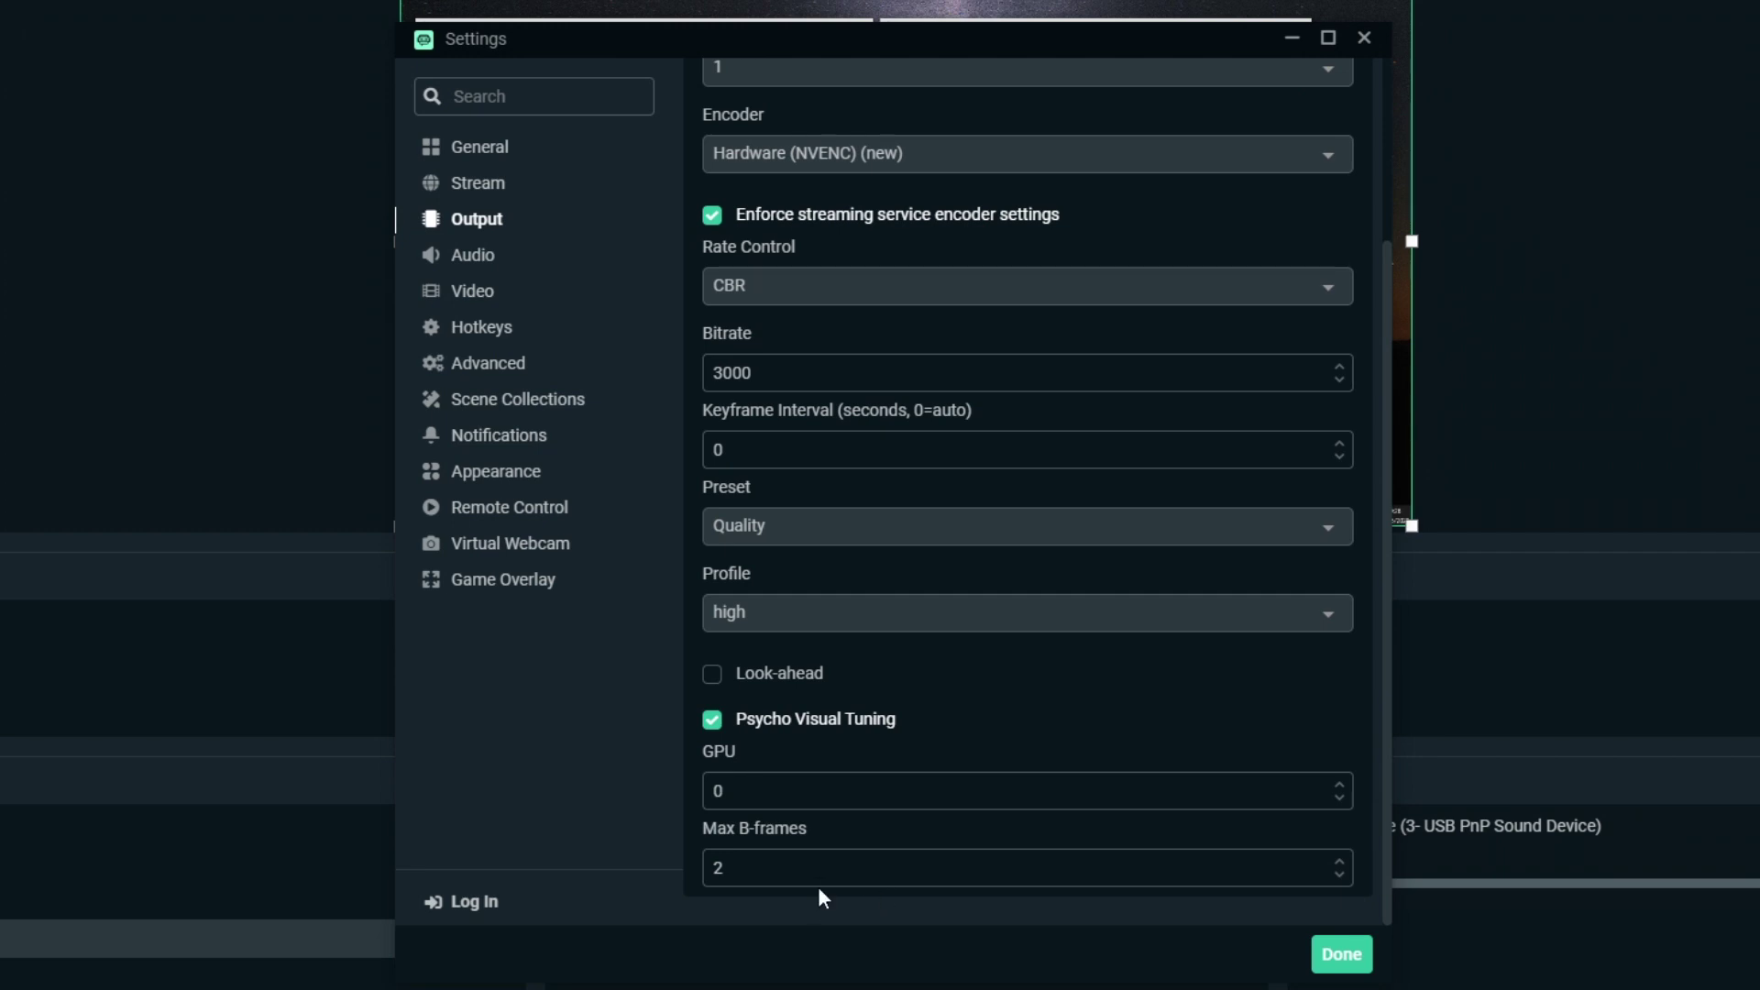
Set Mic/Auxiliary Device 1 to Microphone (3- USB PnP Sound Device) and check the Desktop Audio devices
left_click(463, 259)
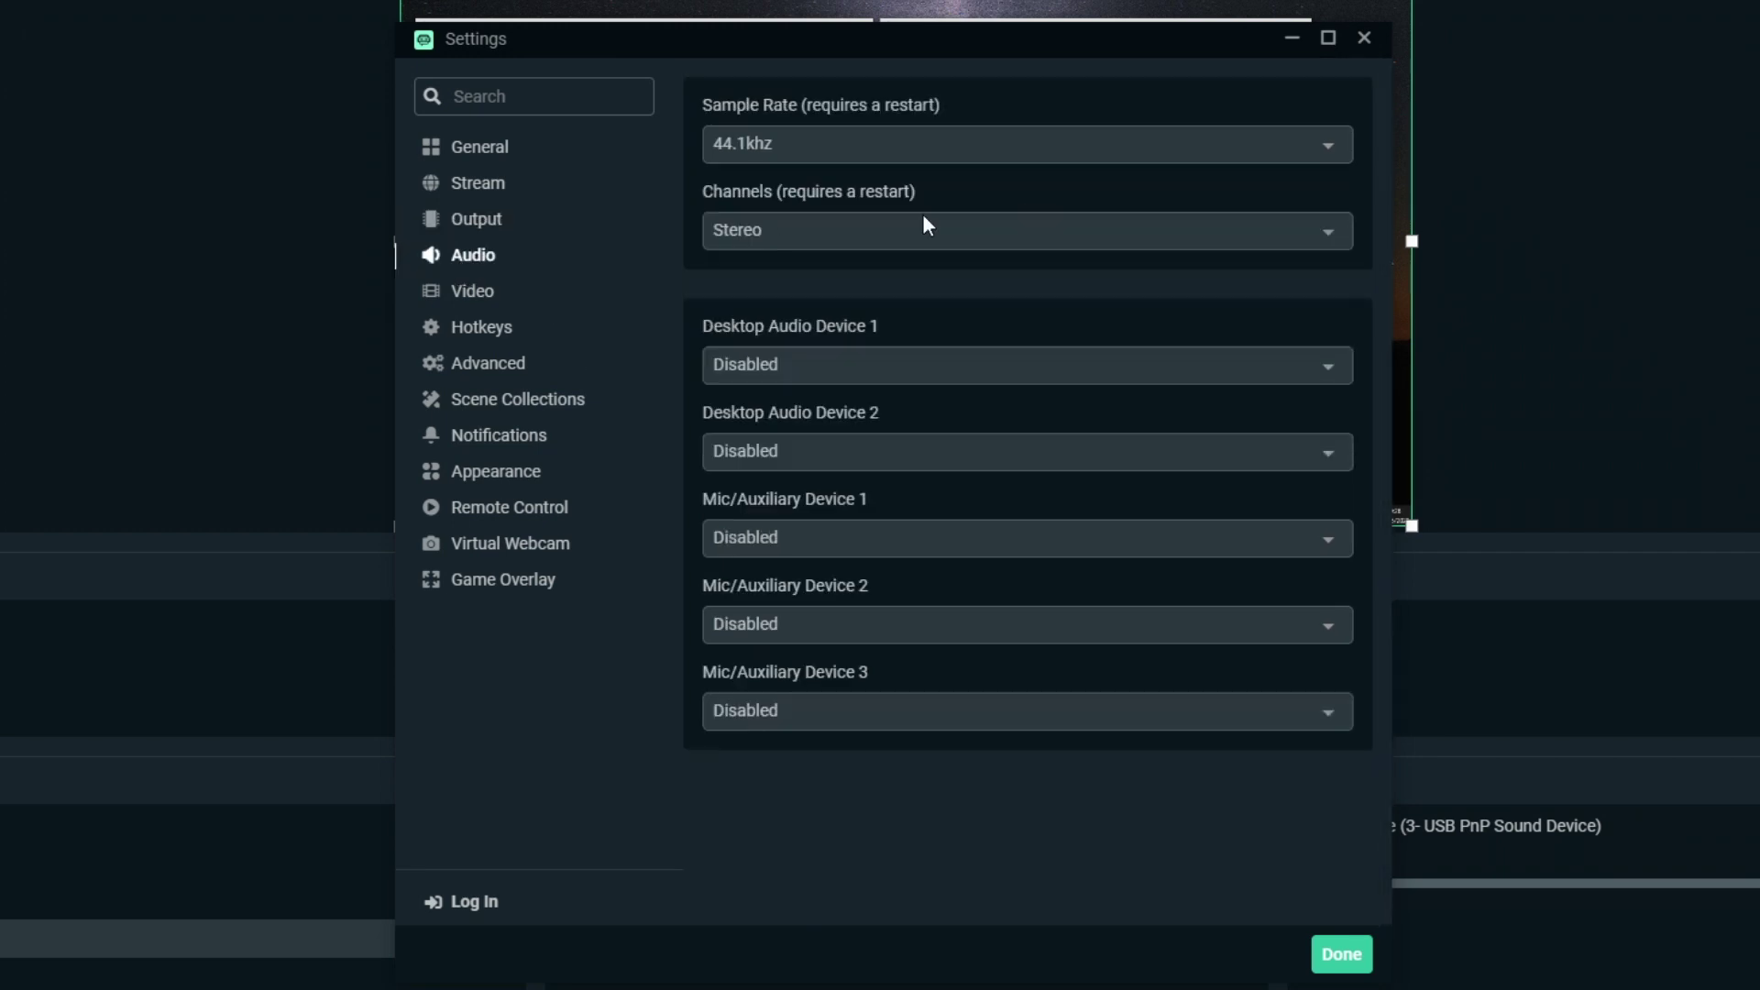
left_click(761, 538)
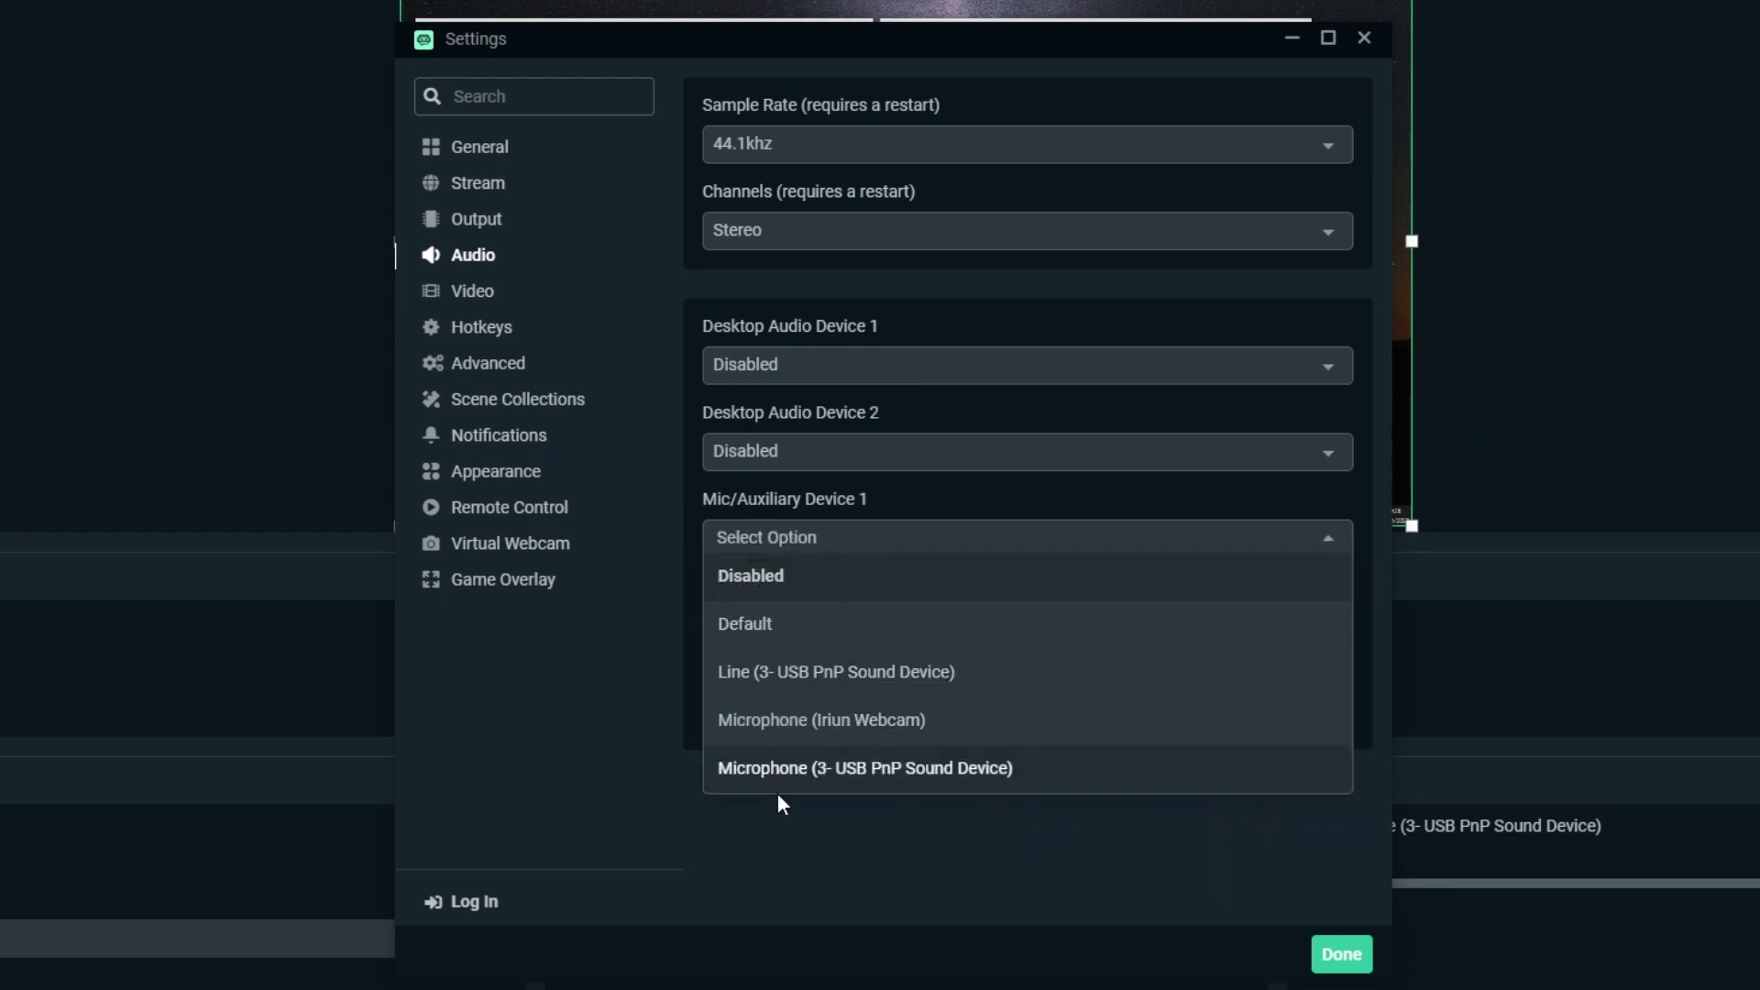
left_click(810, 770)
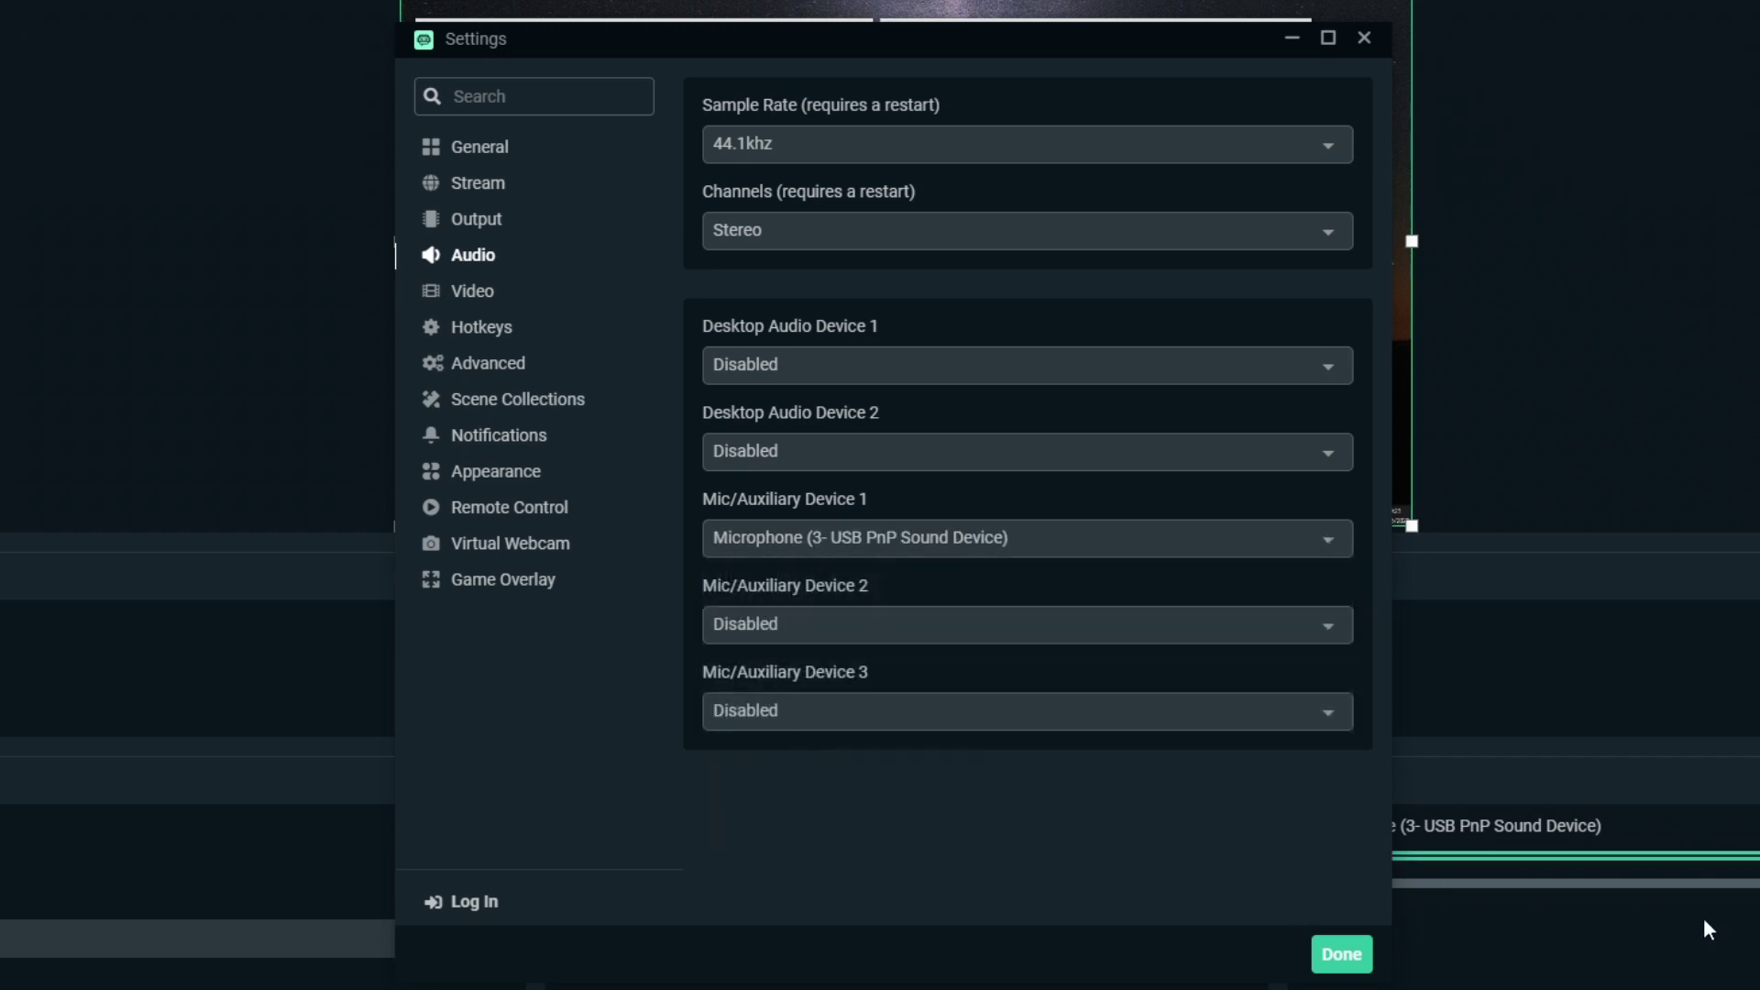
left_click(721, 353)
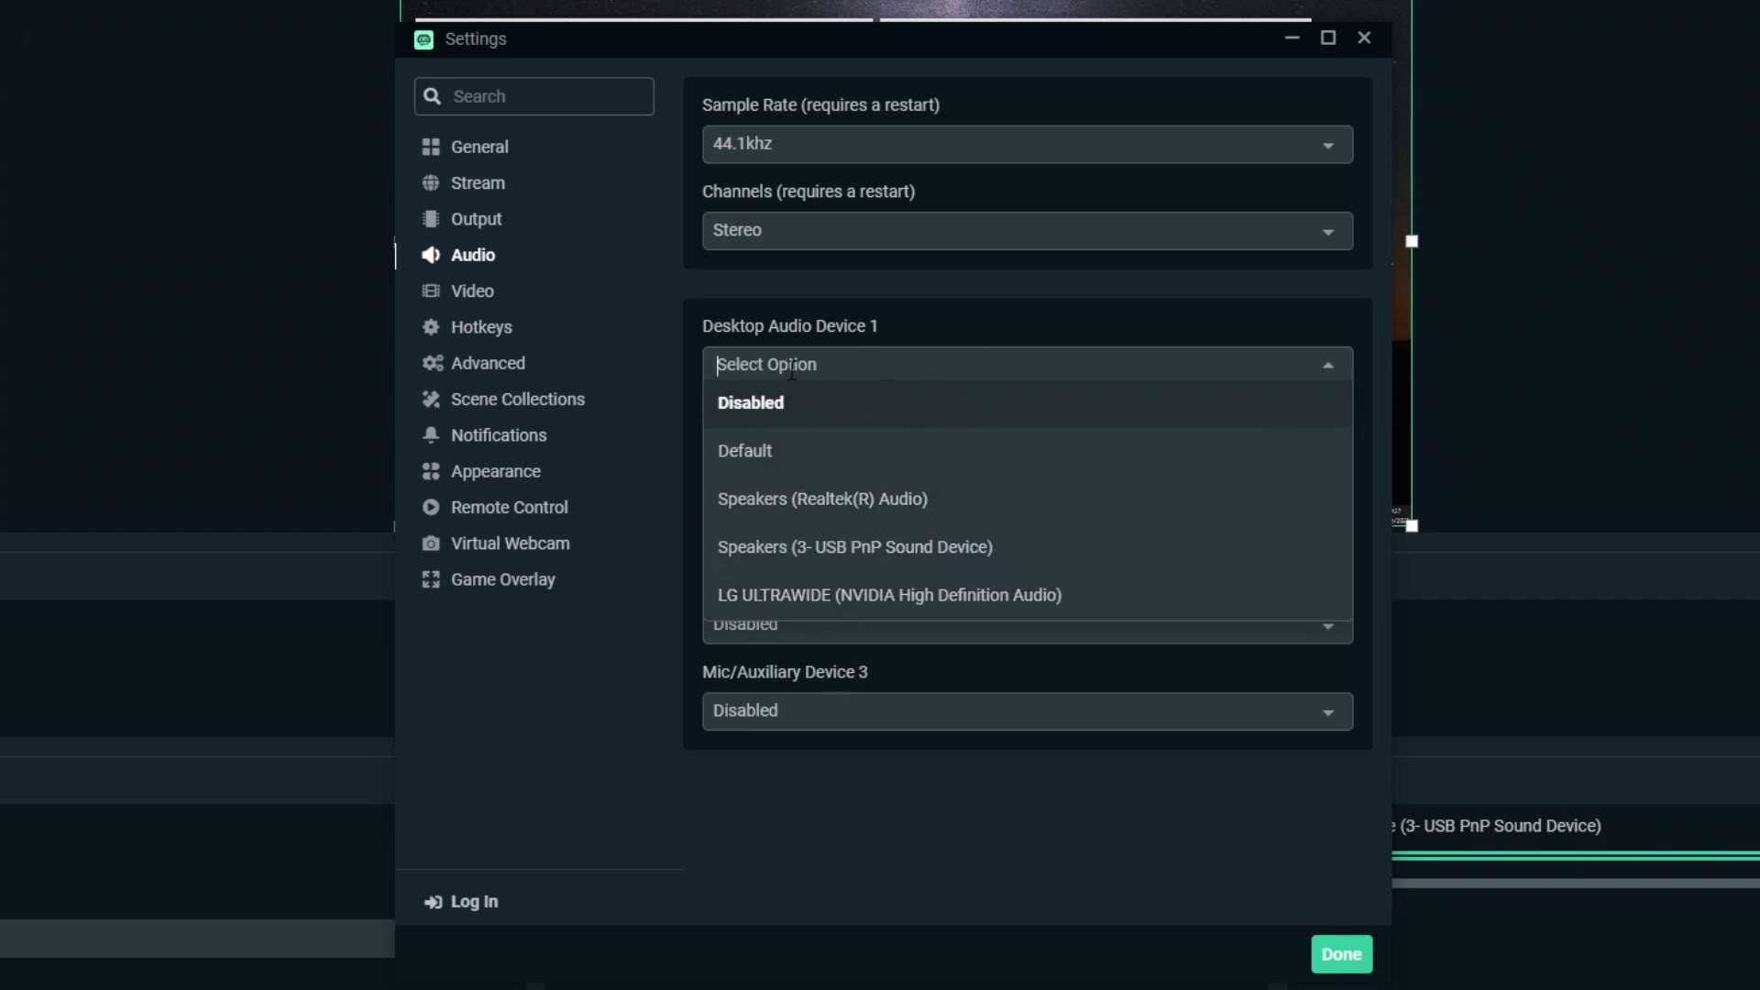
left_click(470, 293)
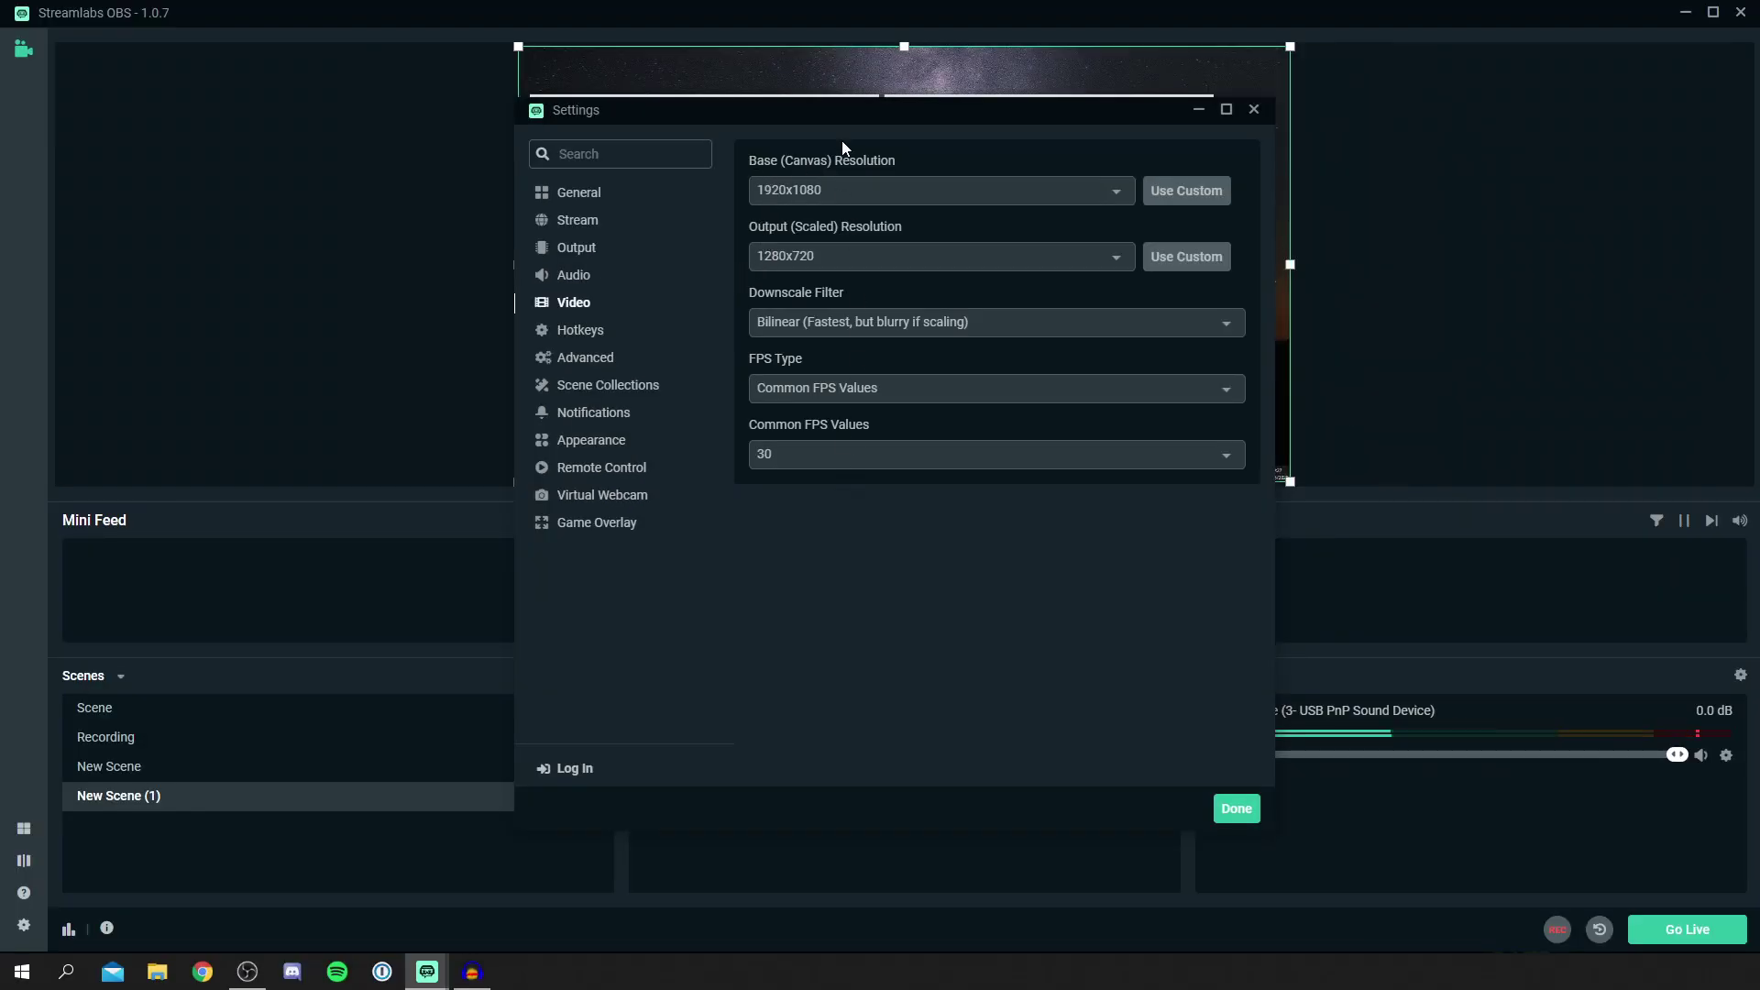
Keep the Bilinear downscale filter and set Common FPS Values to 60
left_click_drag(904, 108, 1356, 261)
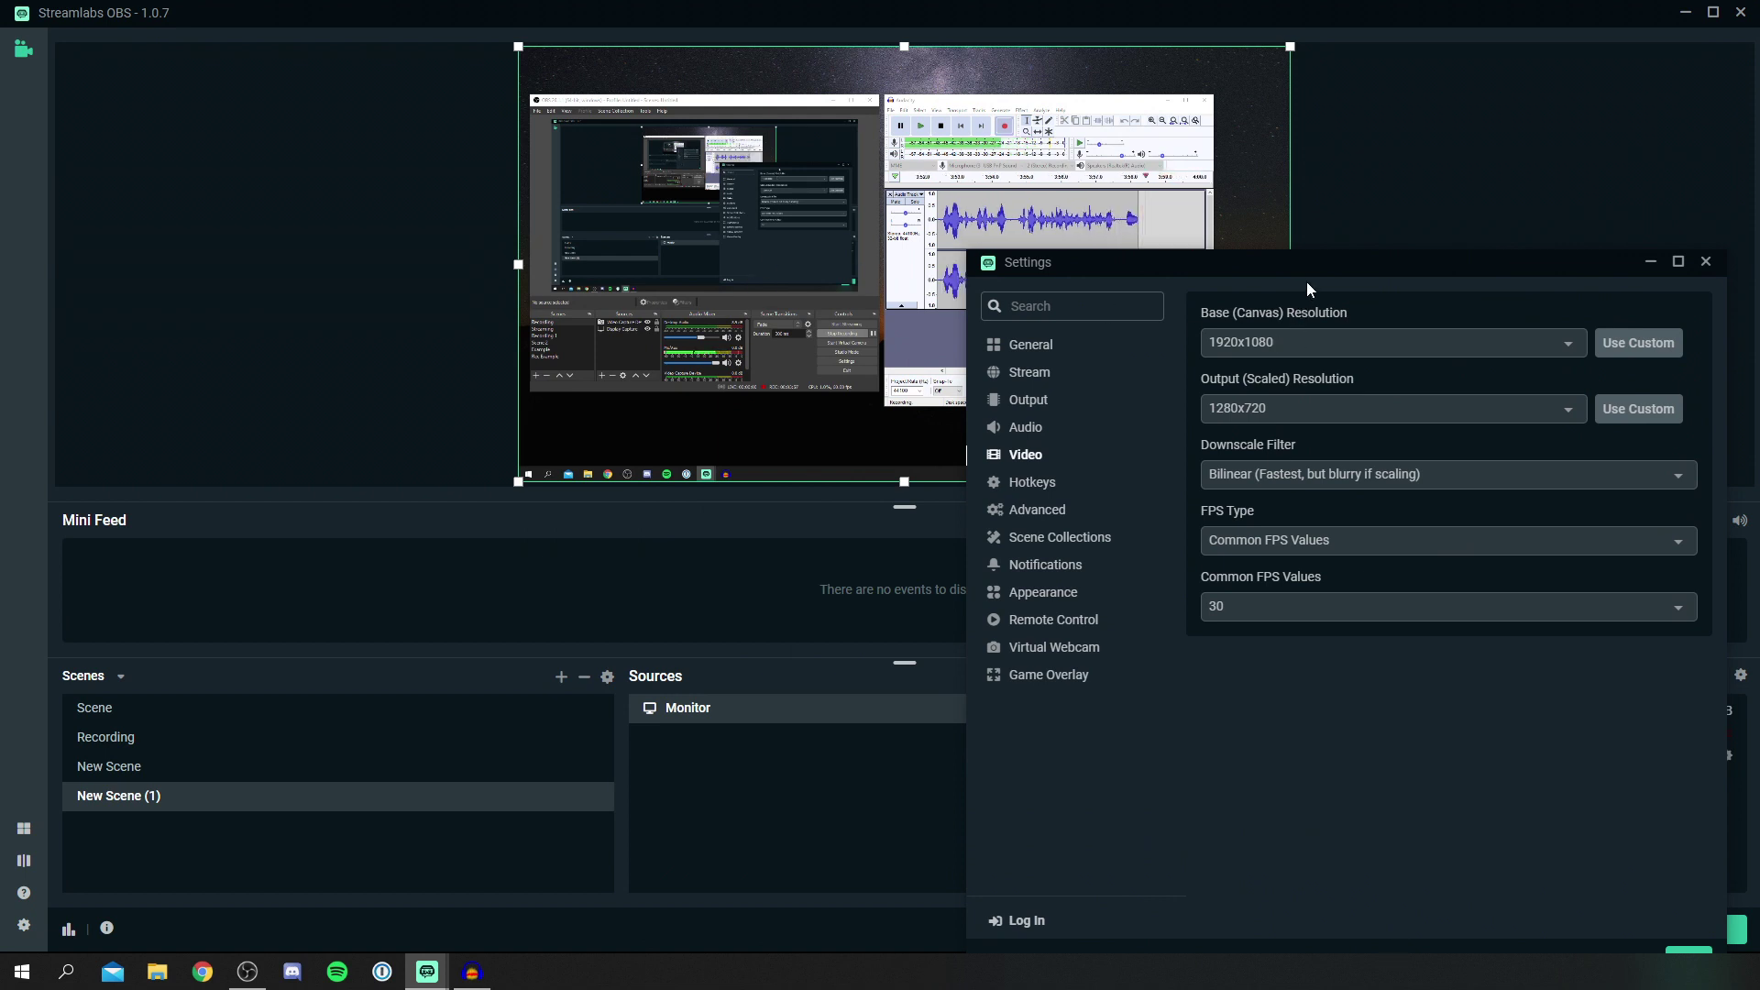
left_click_drag(1135, 263, 649, 143)
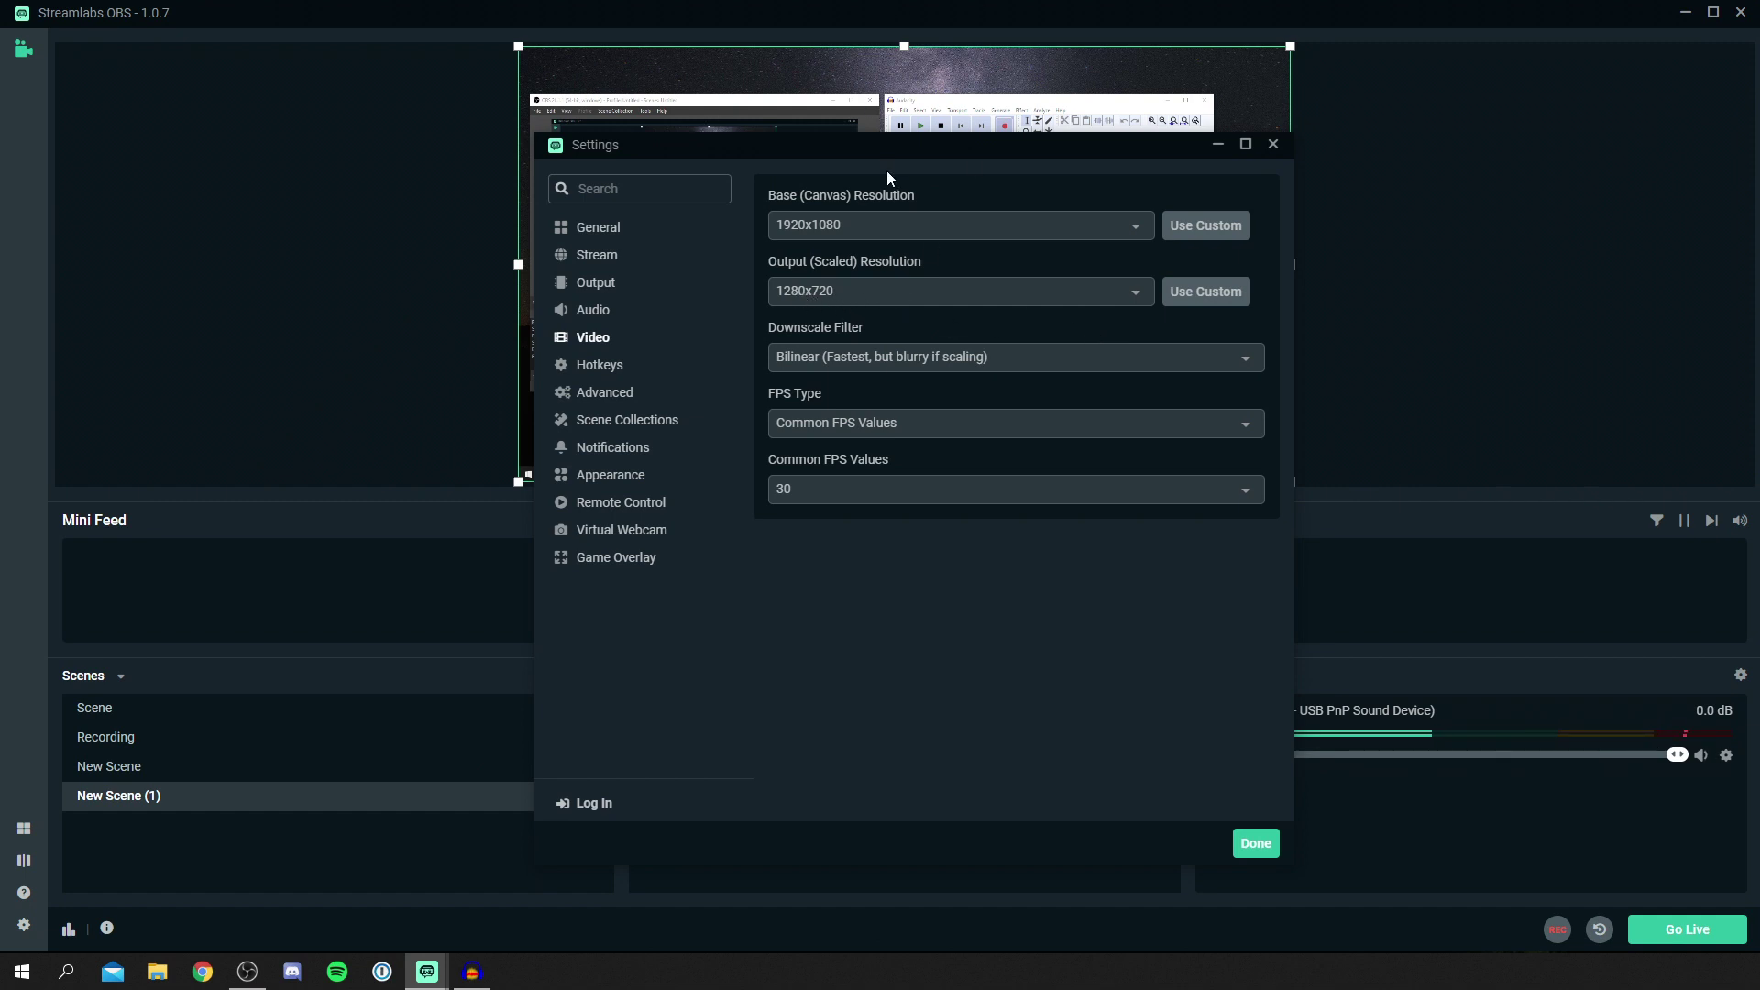
mouse_move(883, 147)
left_mouse_down()
mouse_move(976, 177)
mouse_move(889, 139)
left_mouse_up()
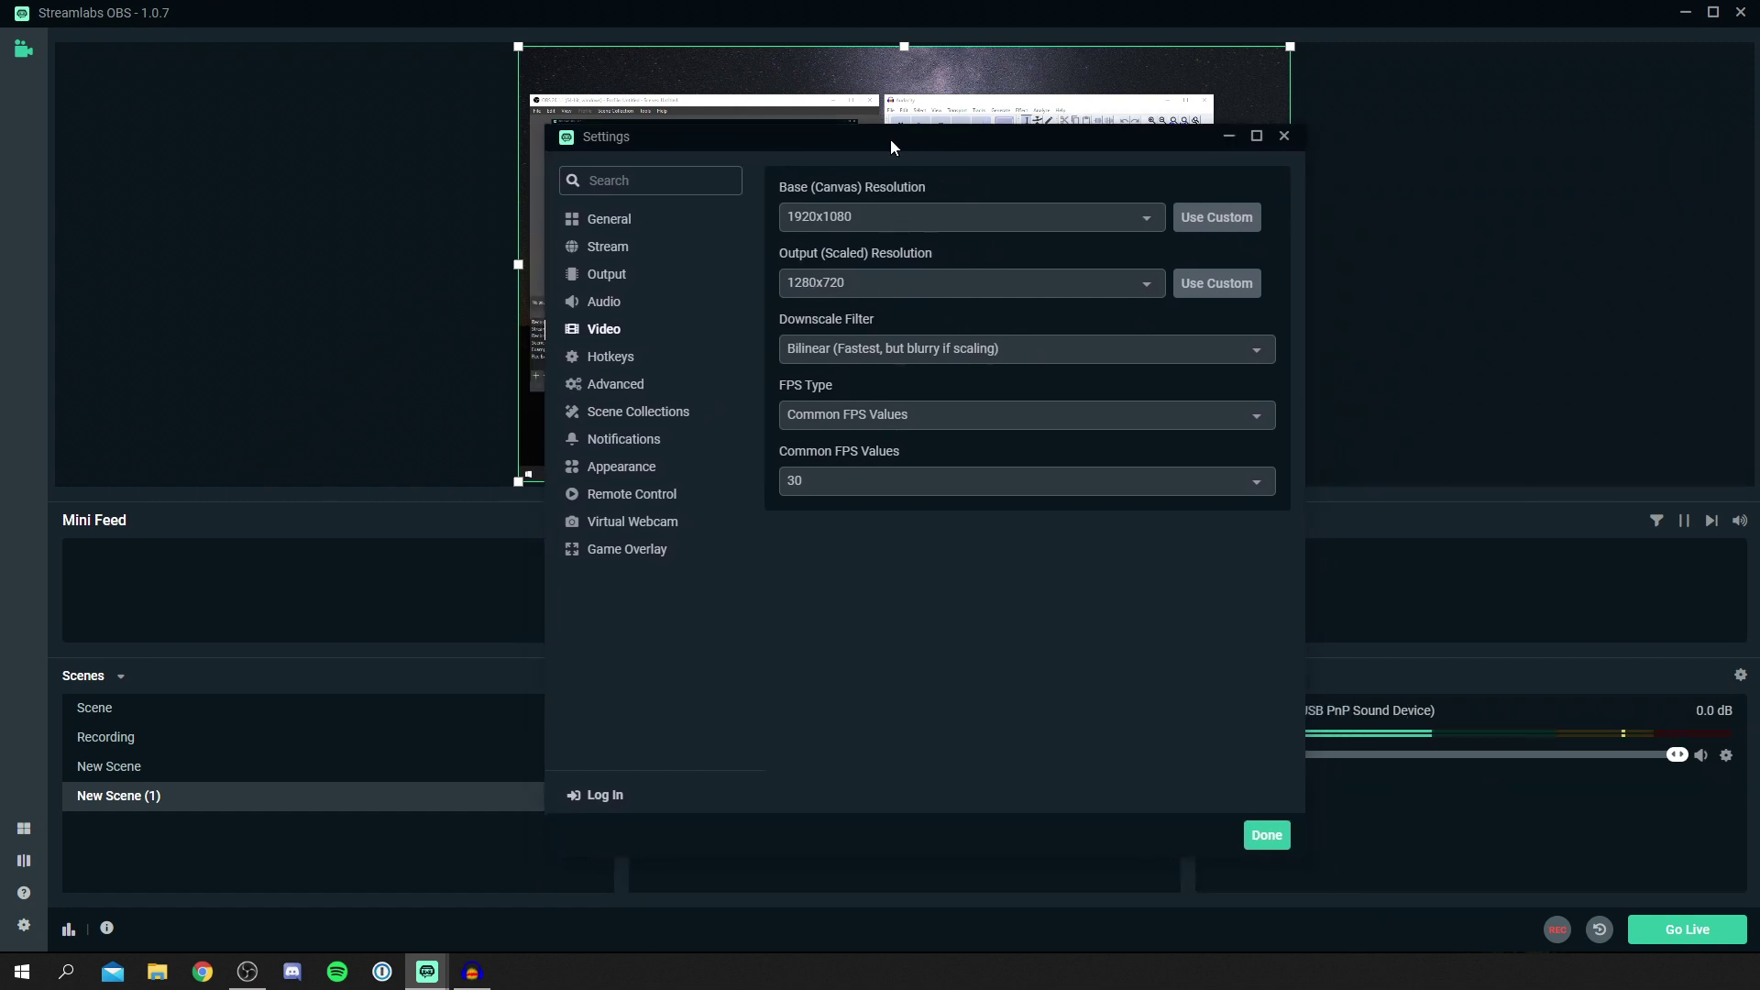
left_click(853, 349)
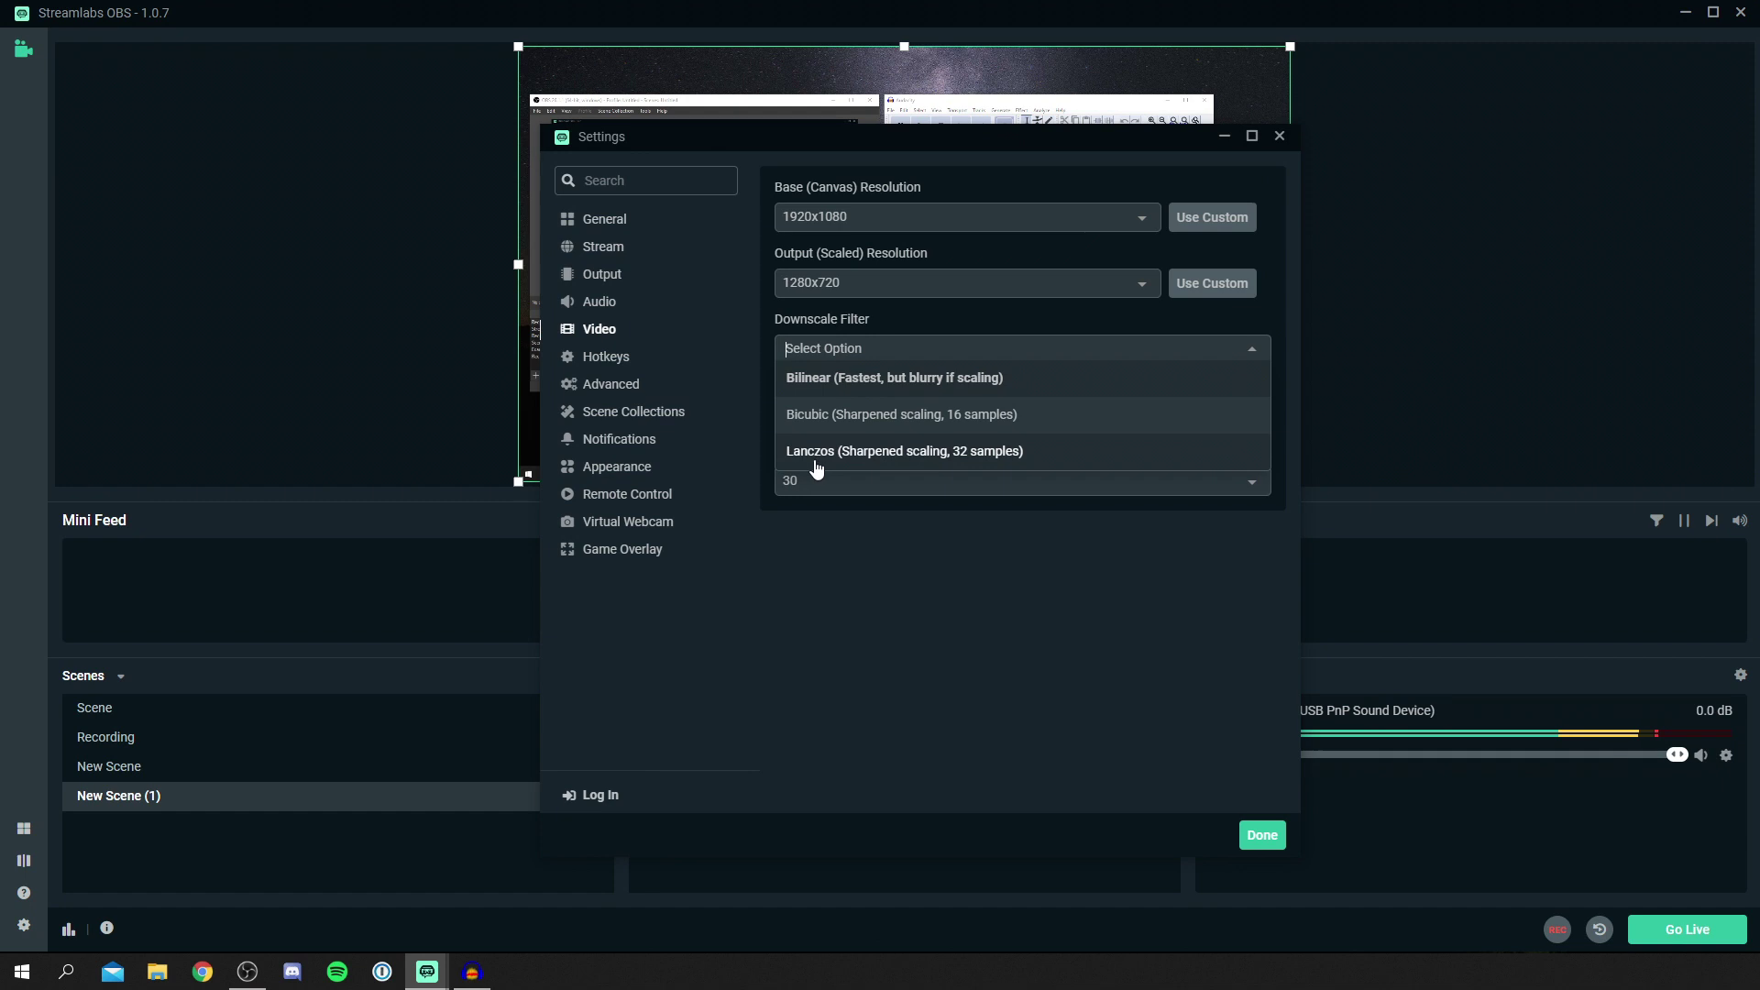
left_click(842, 378)
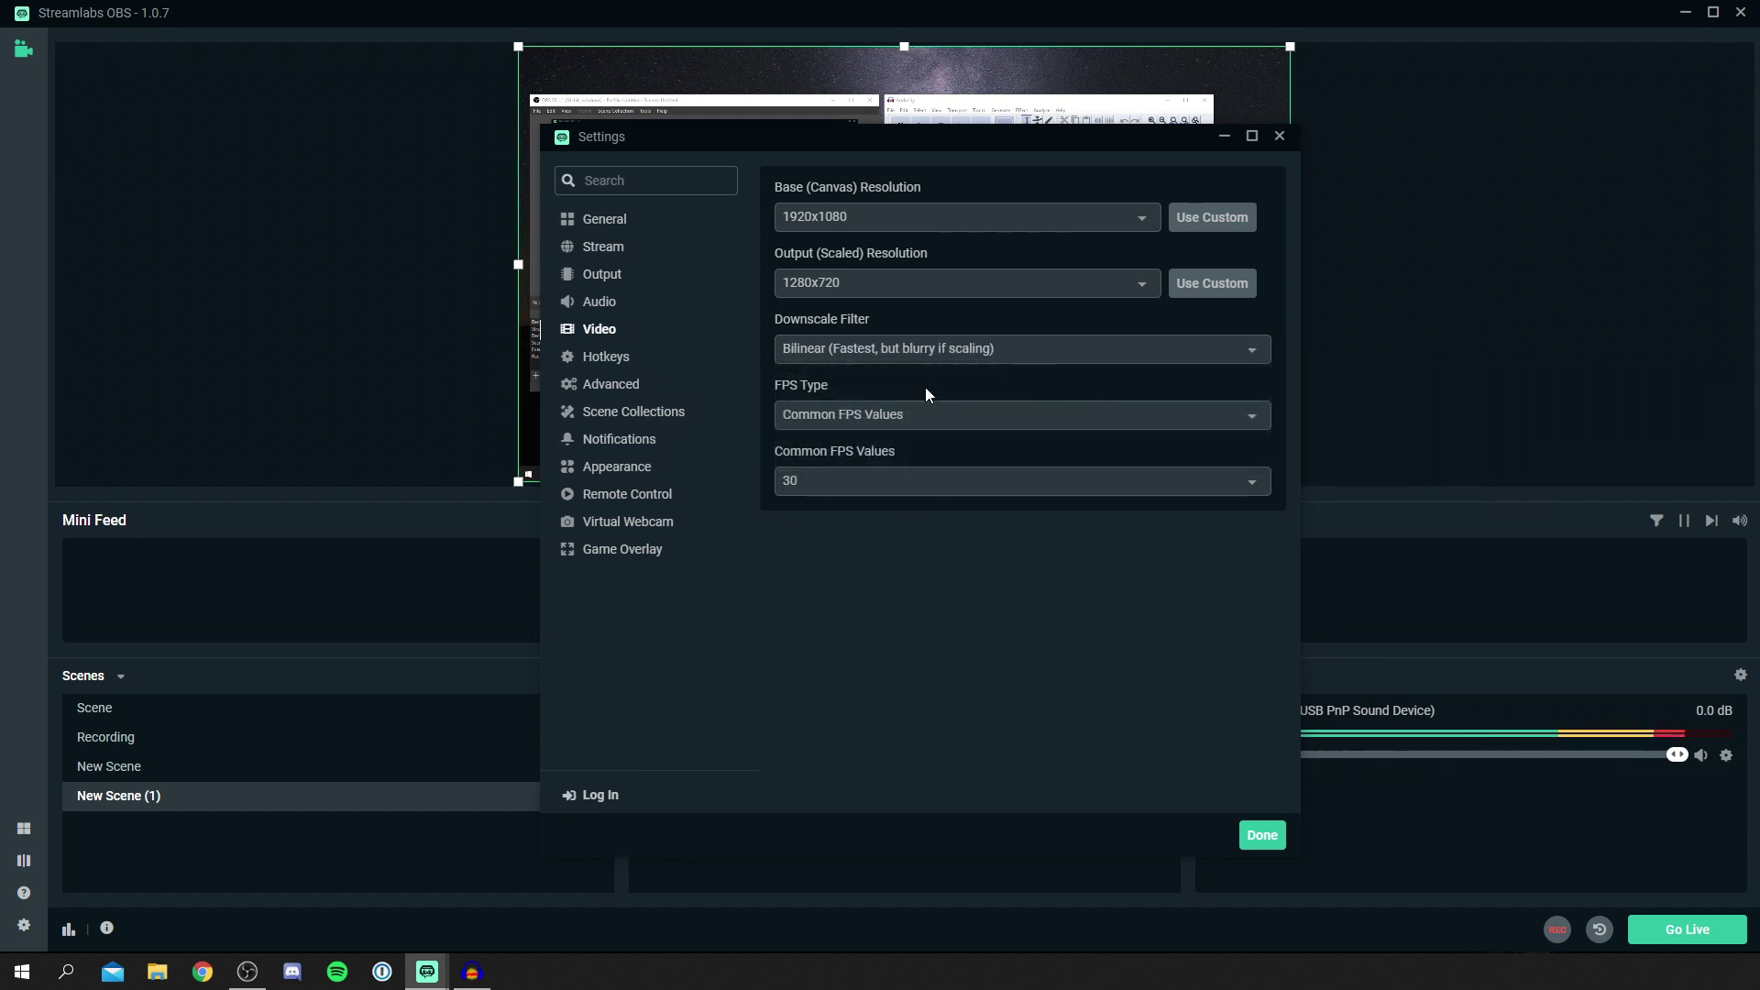
left_click(813, 478)
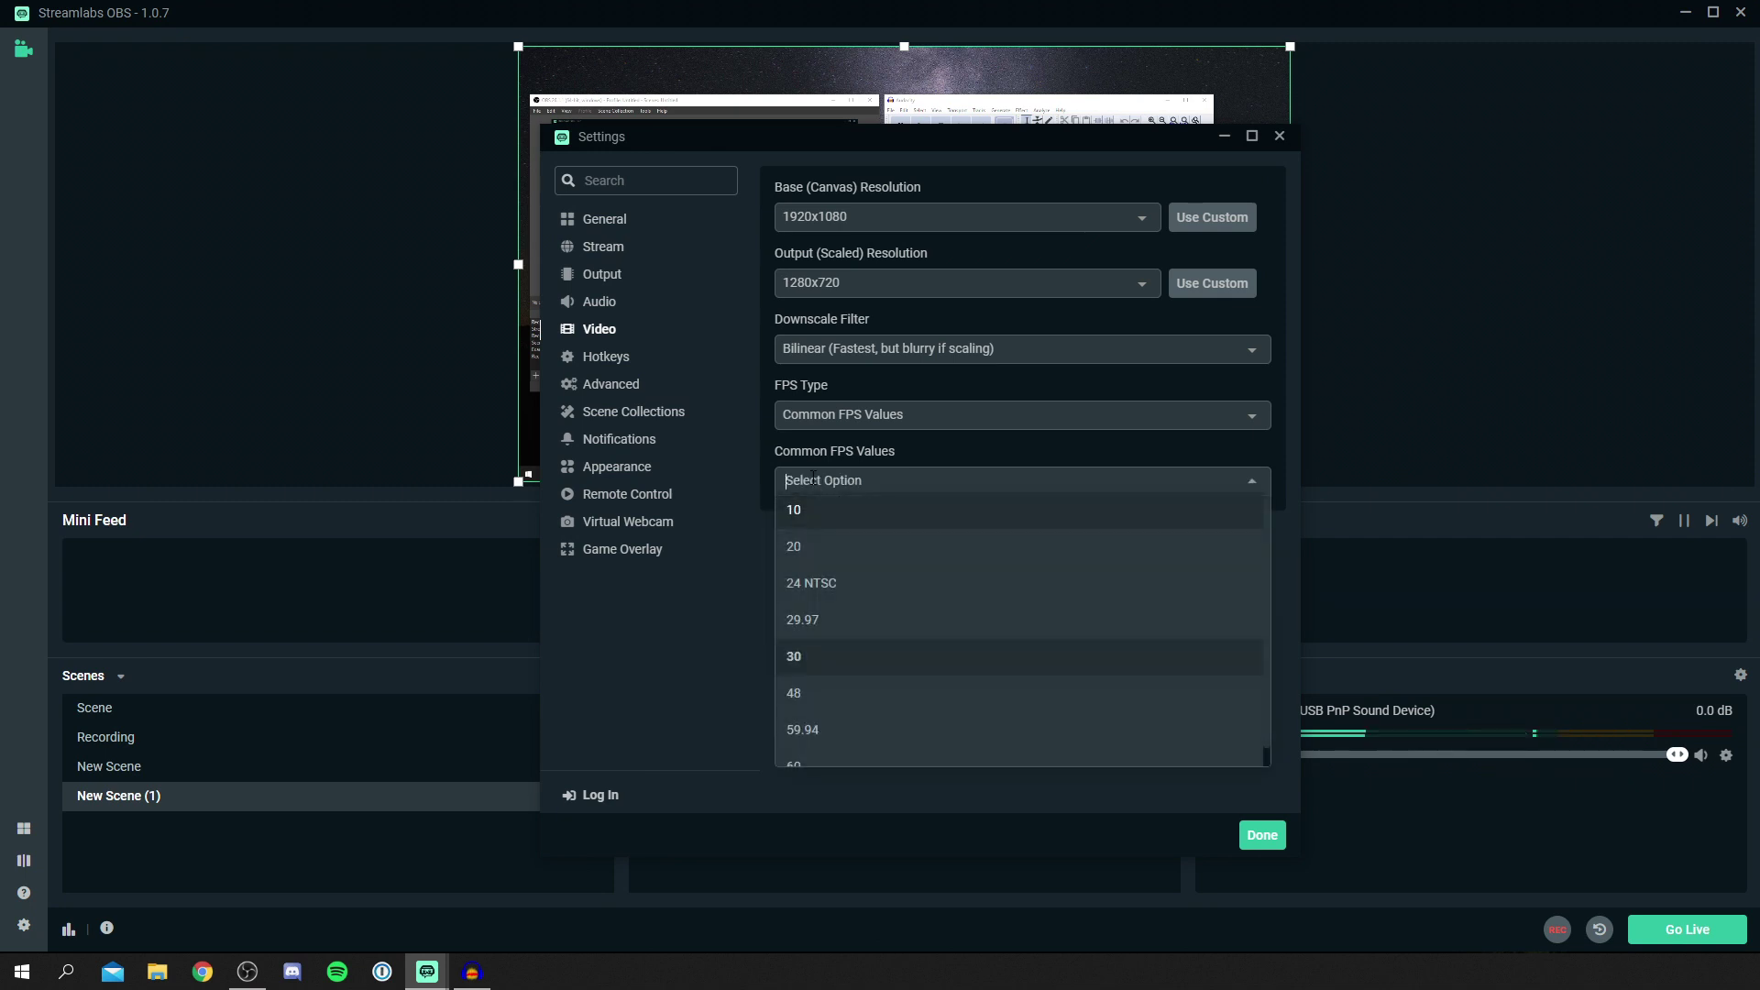
scroll(844, 725, "down", 2)
left_click(843, 747)
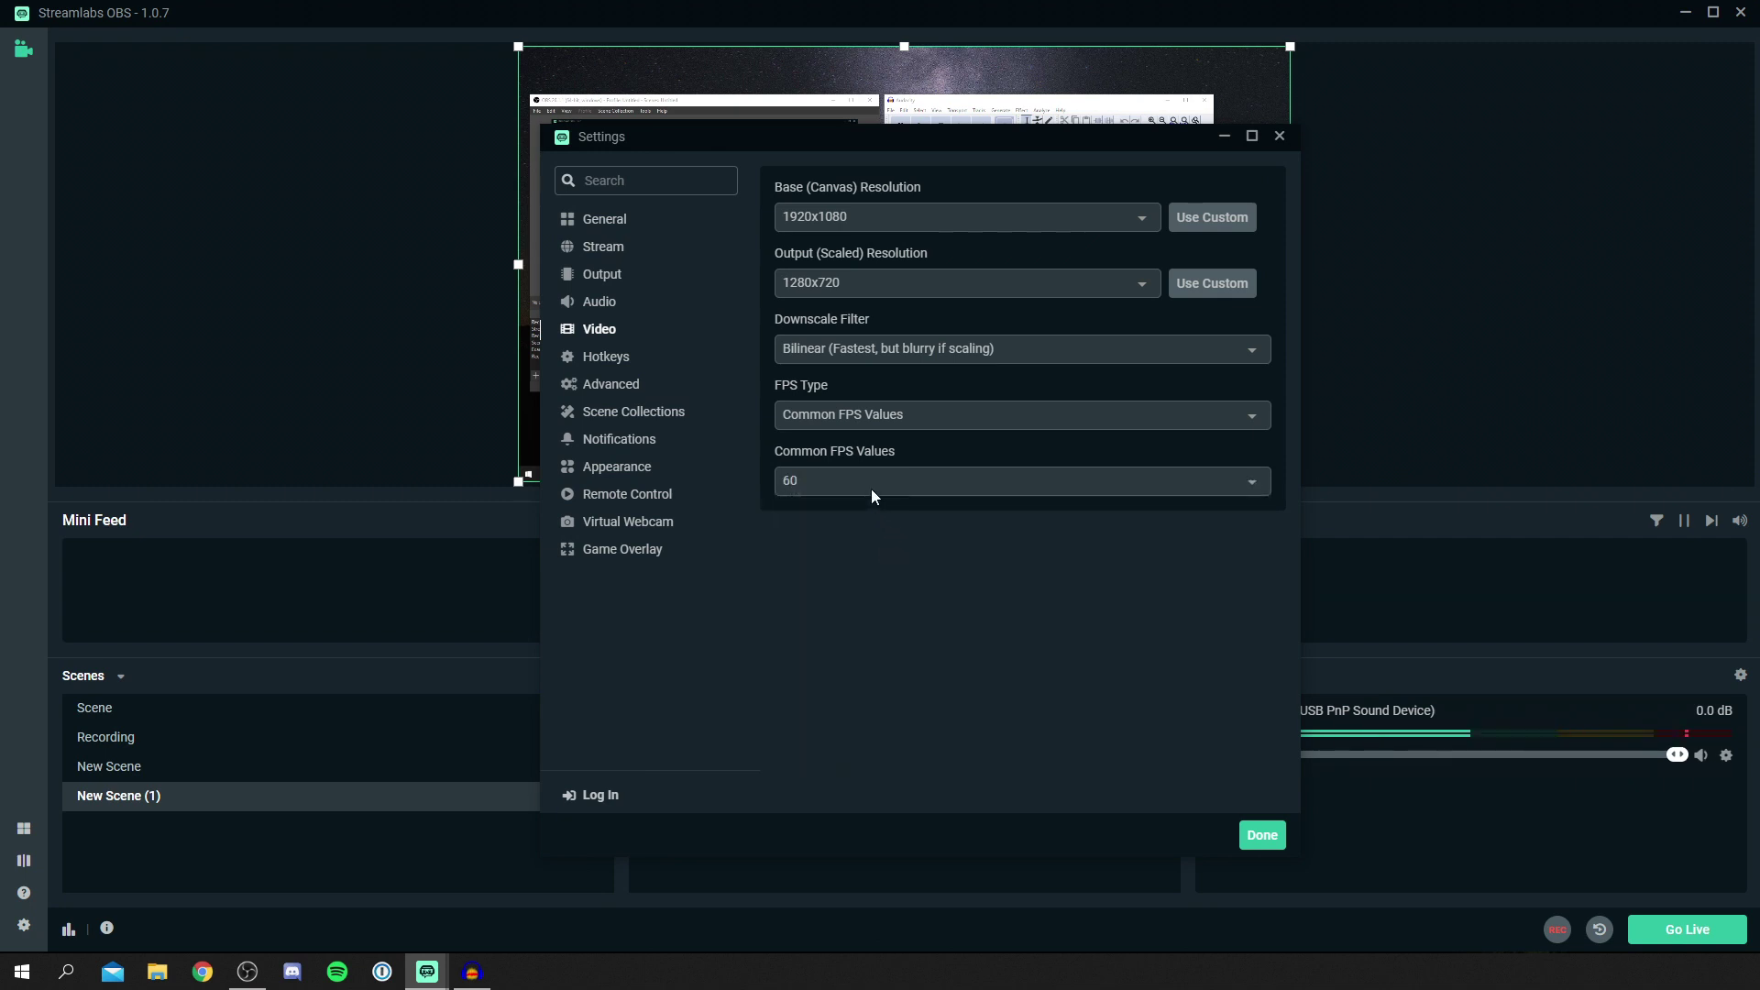
Bind ] to Start Streaming in Hotkeys, then clear that binding
left_click(616, 363)
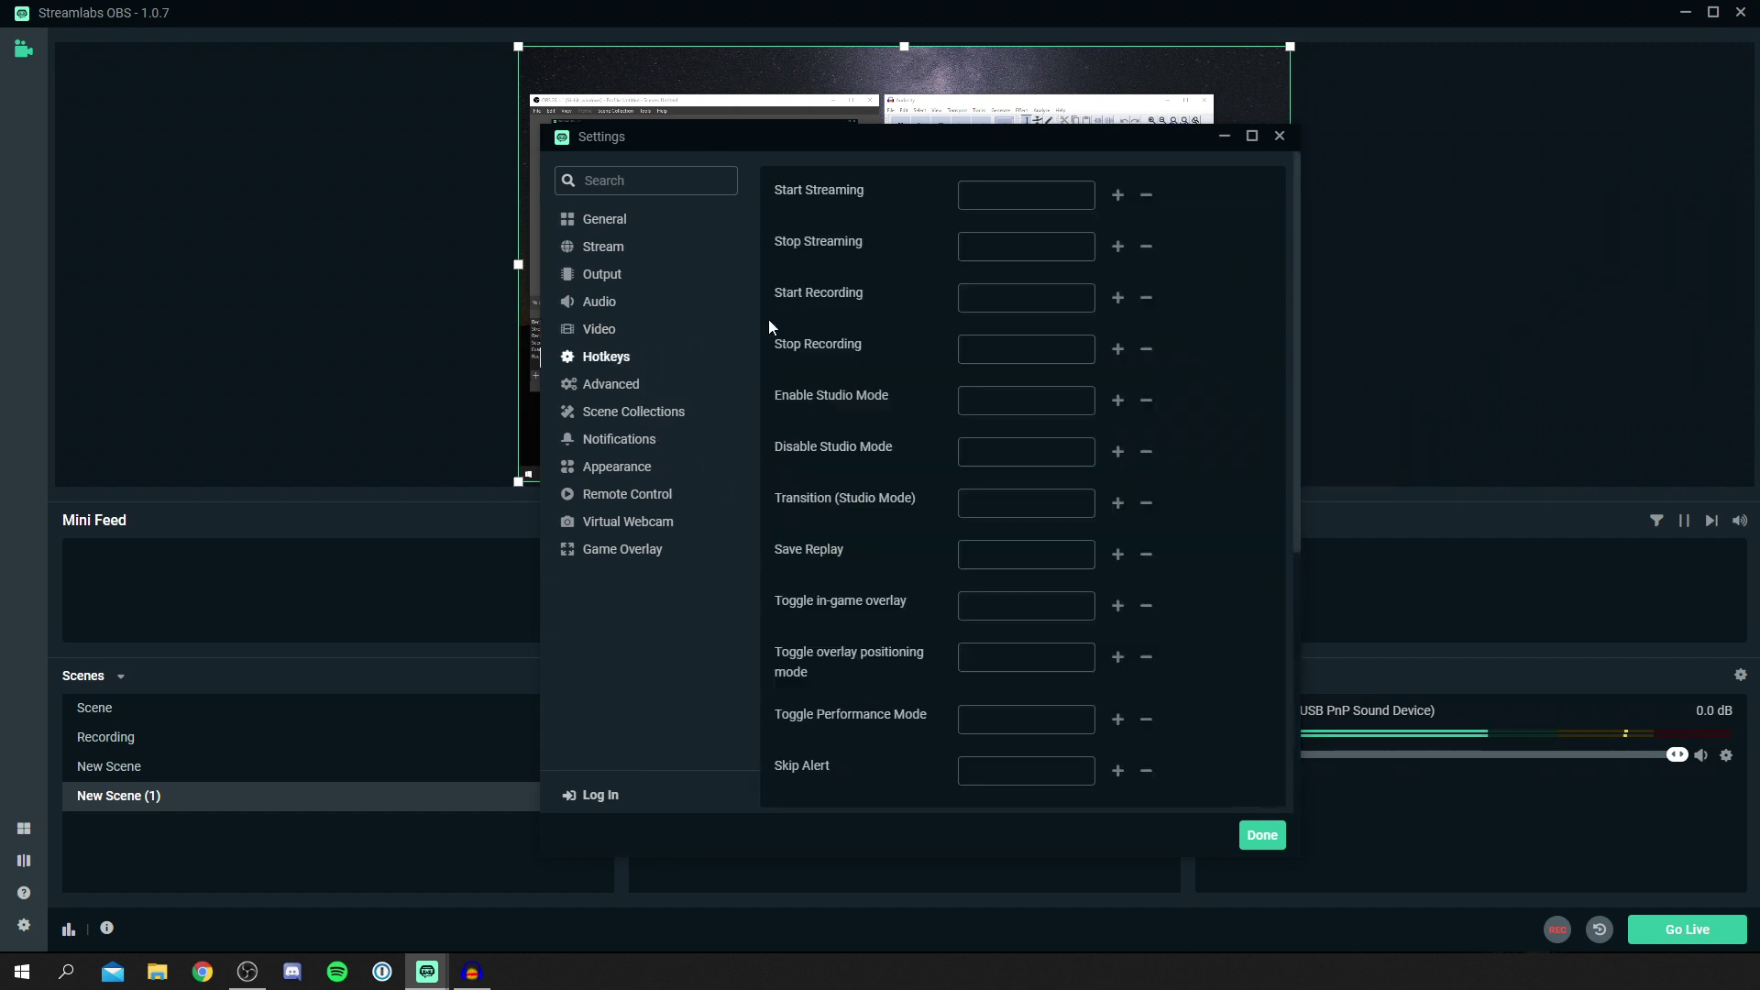
left_click(1052, 207)
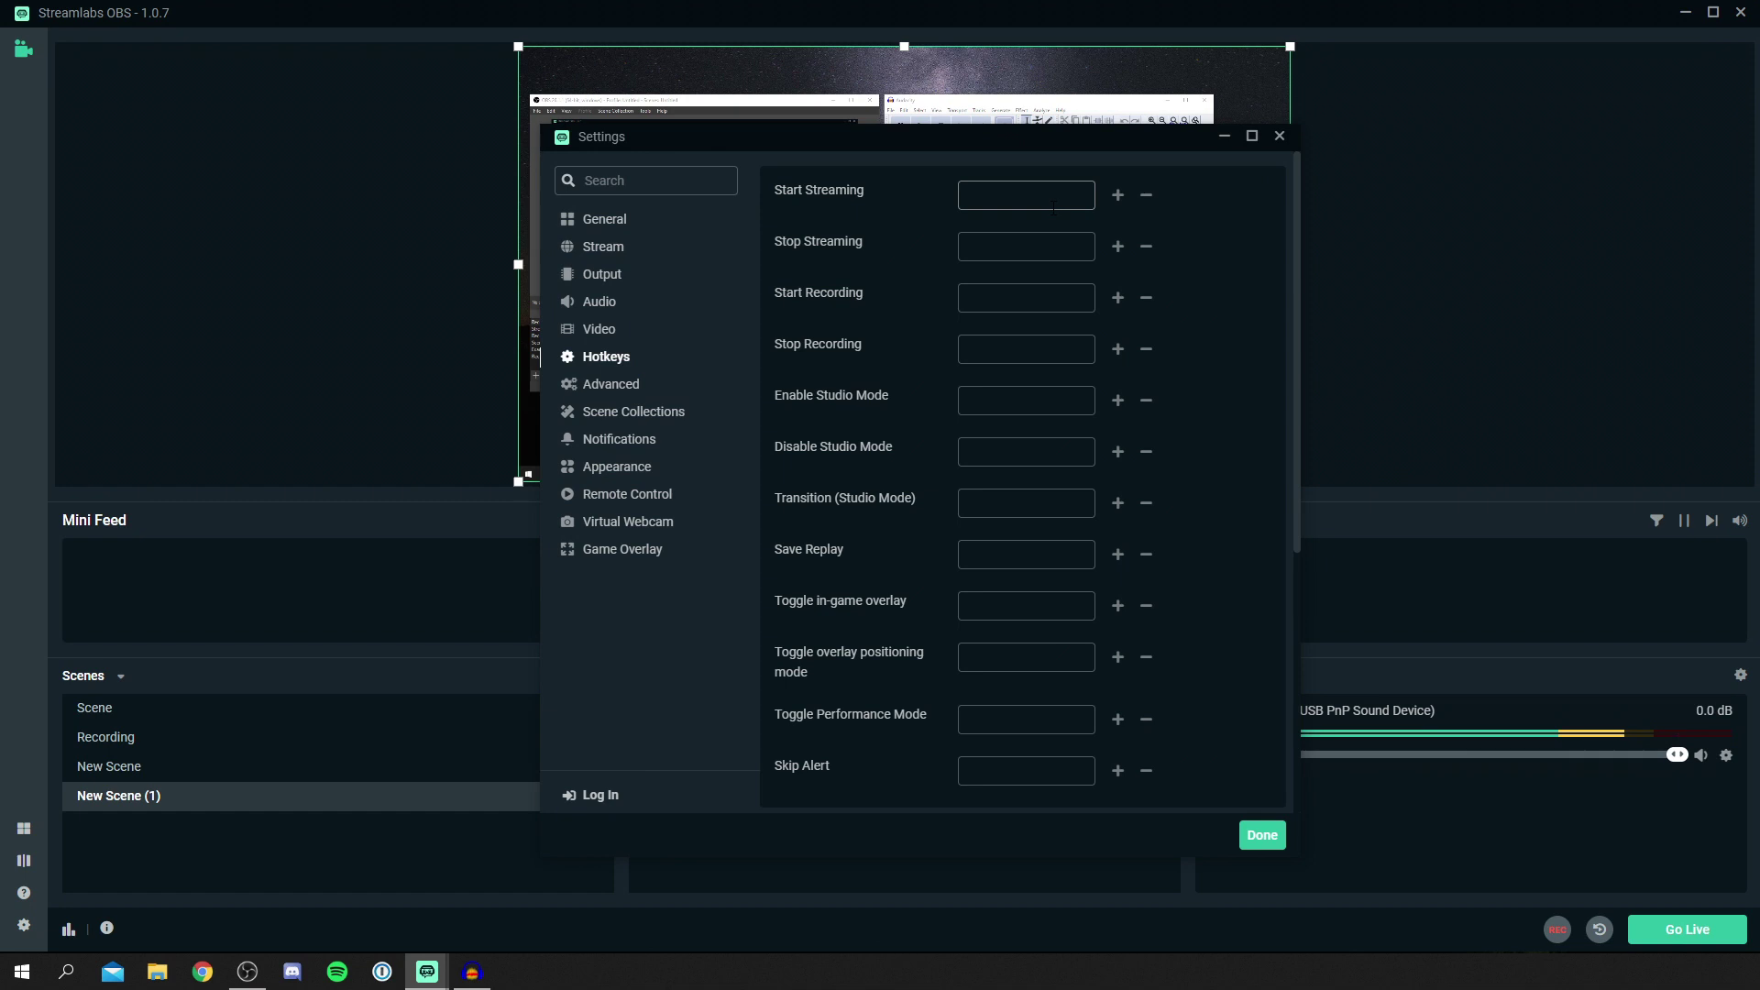
key("bracketright")
double_click(1013, 194)
left_click(1146, 196)
In Advanced, keep process priority at Normal and colour format at NV12
left_click(660, 392)
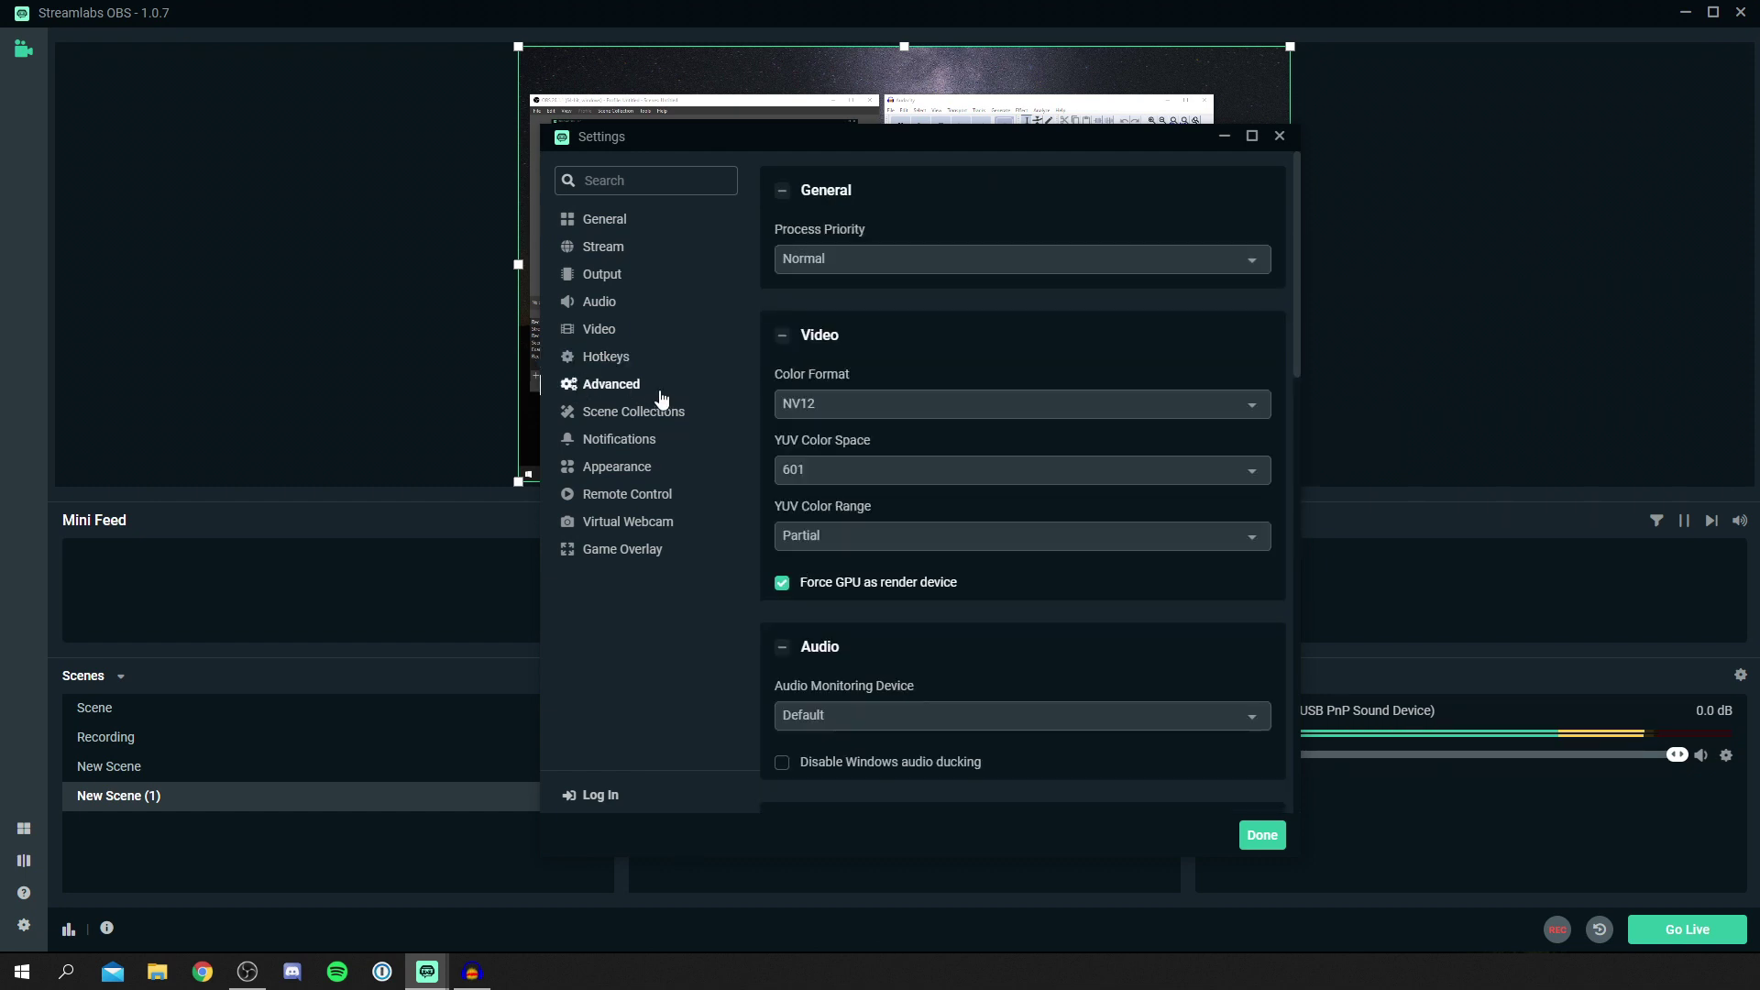
left_click(821, 260)
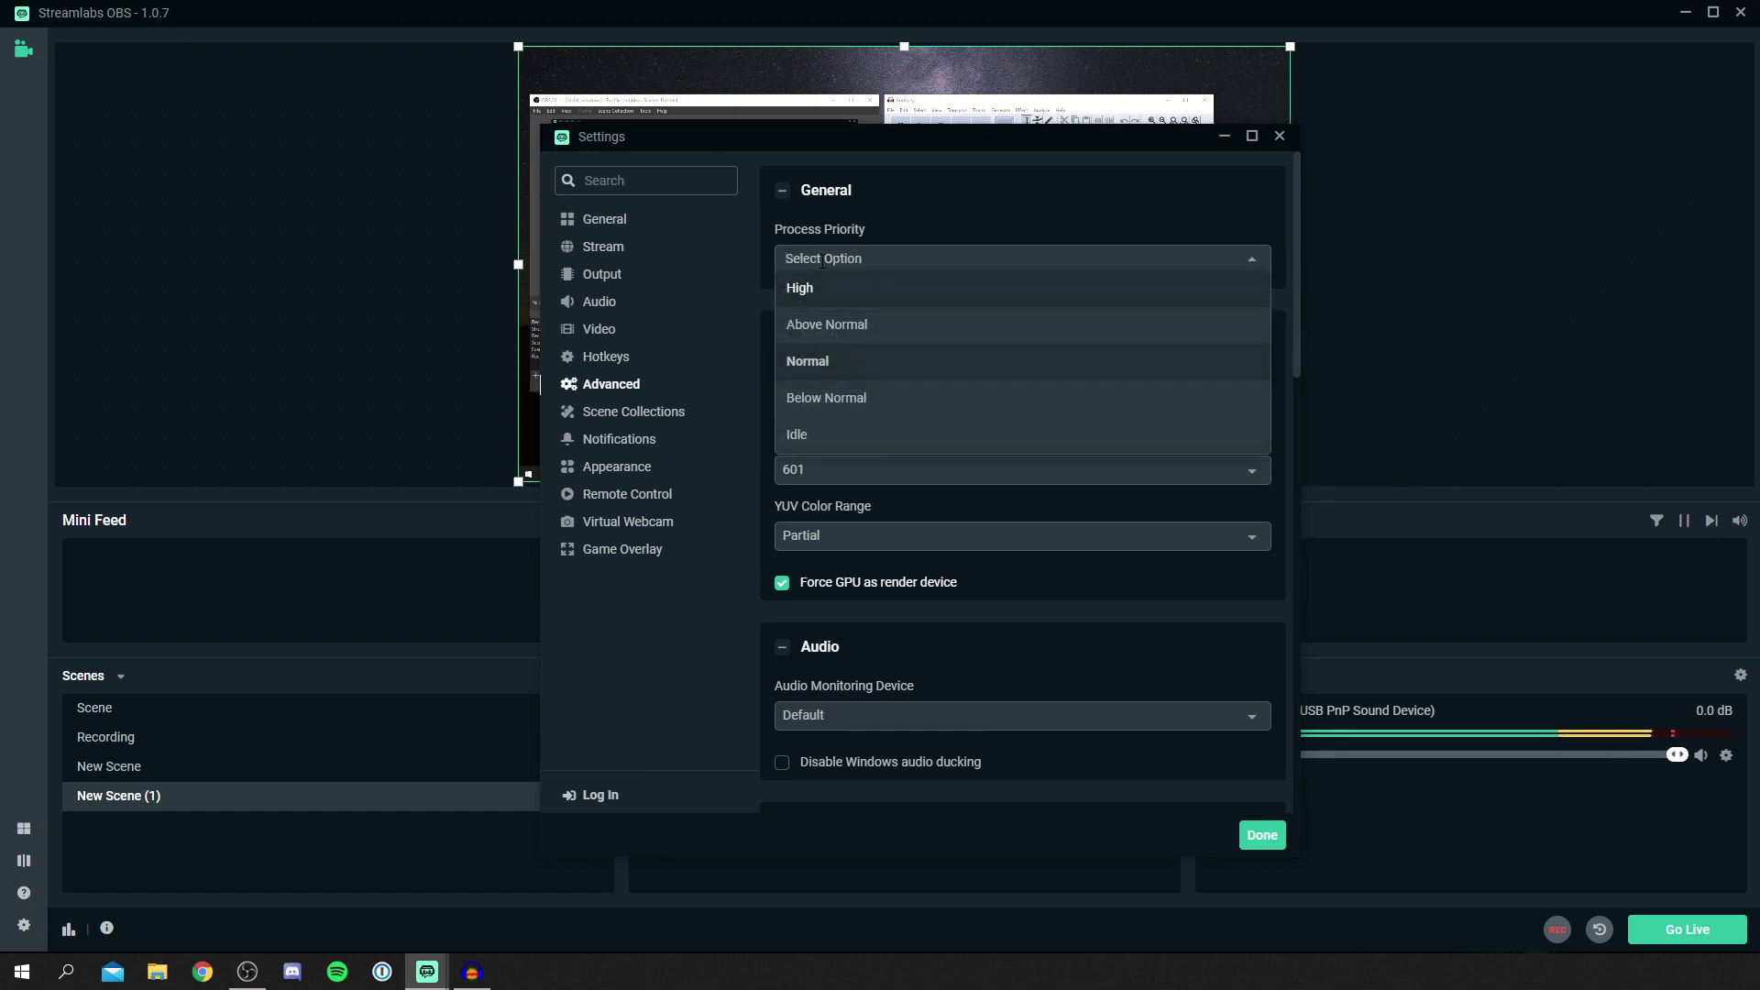
left_click(843, 358)
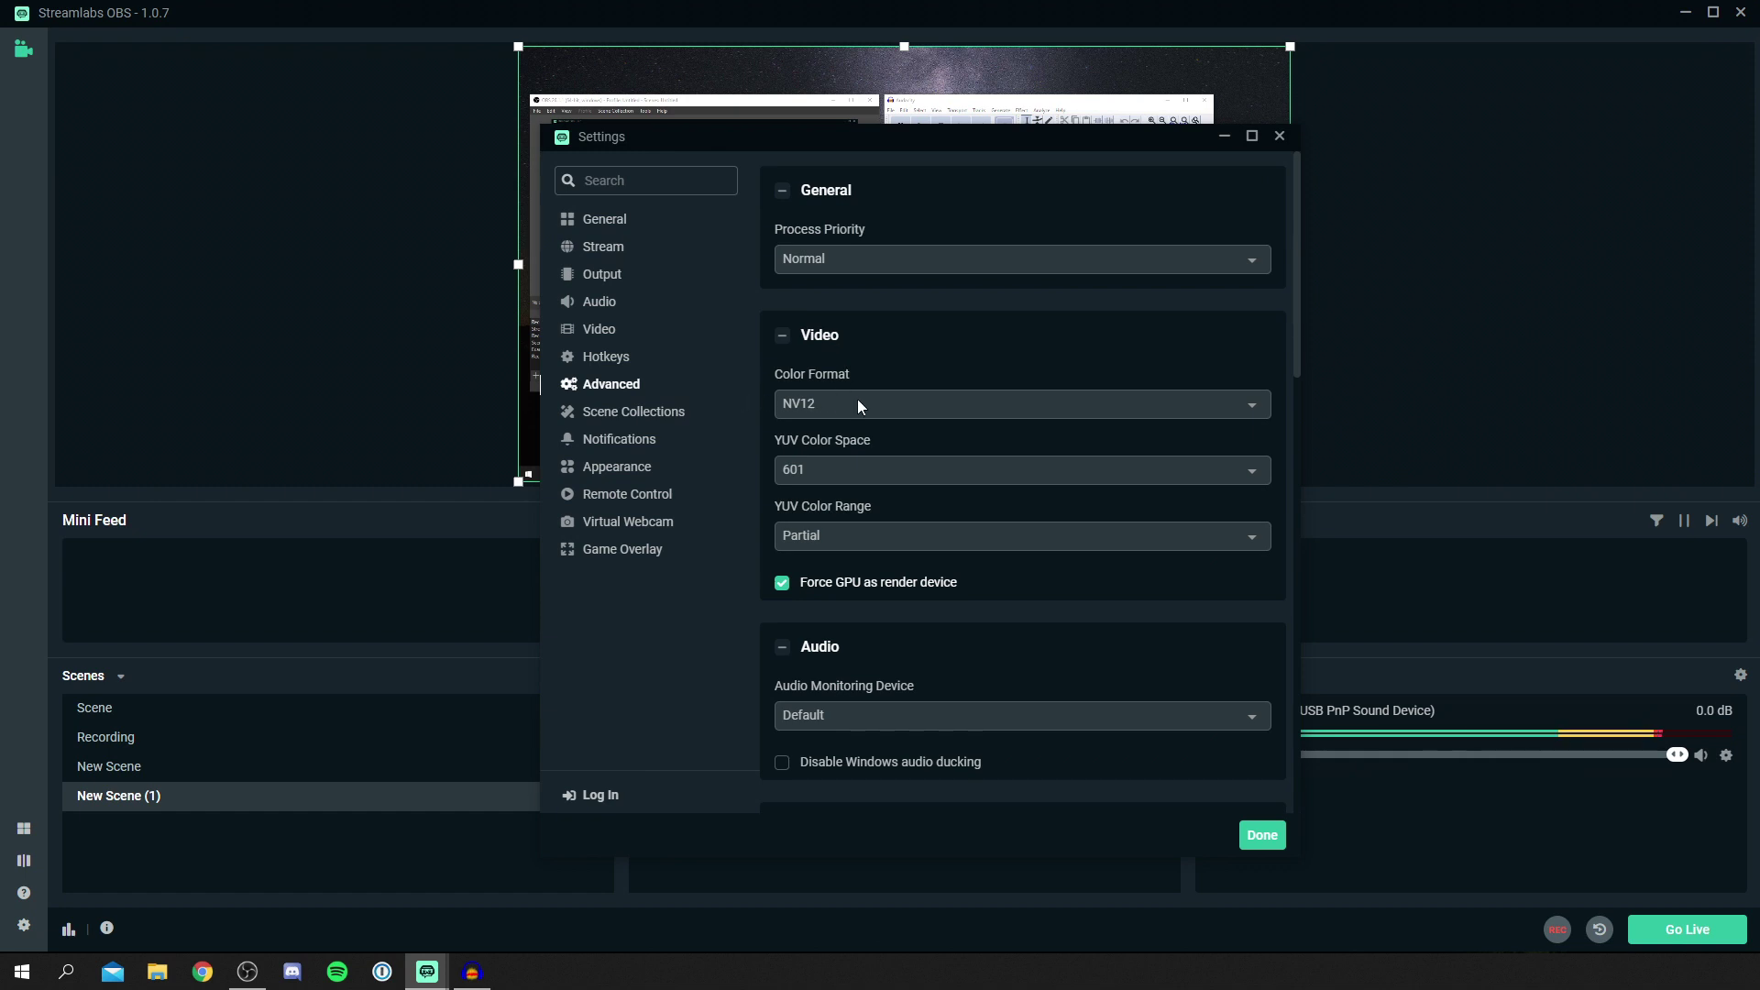
left_click(833, 410)
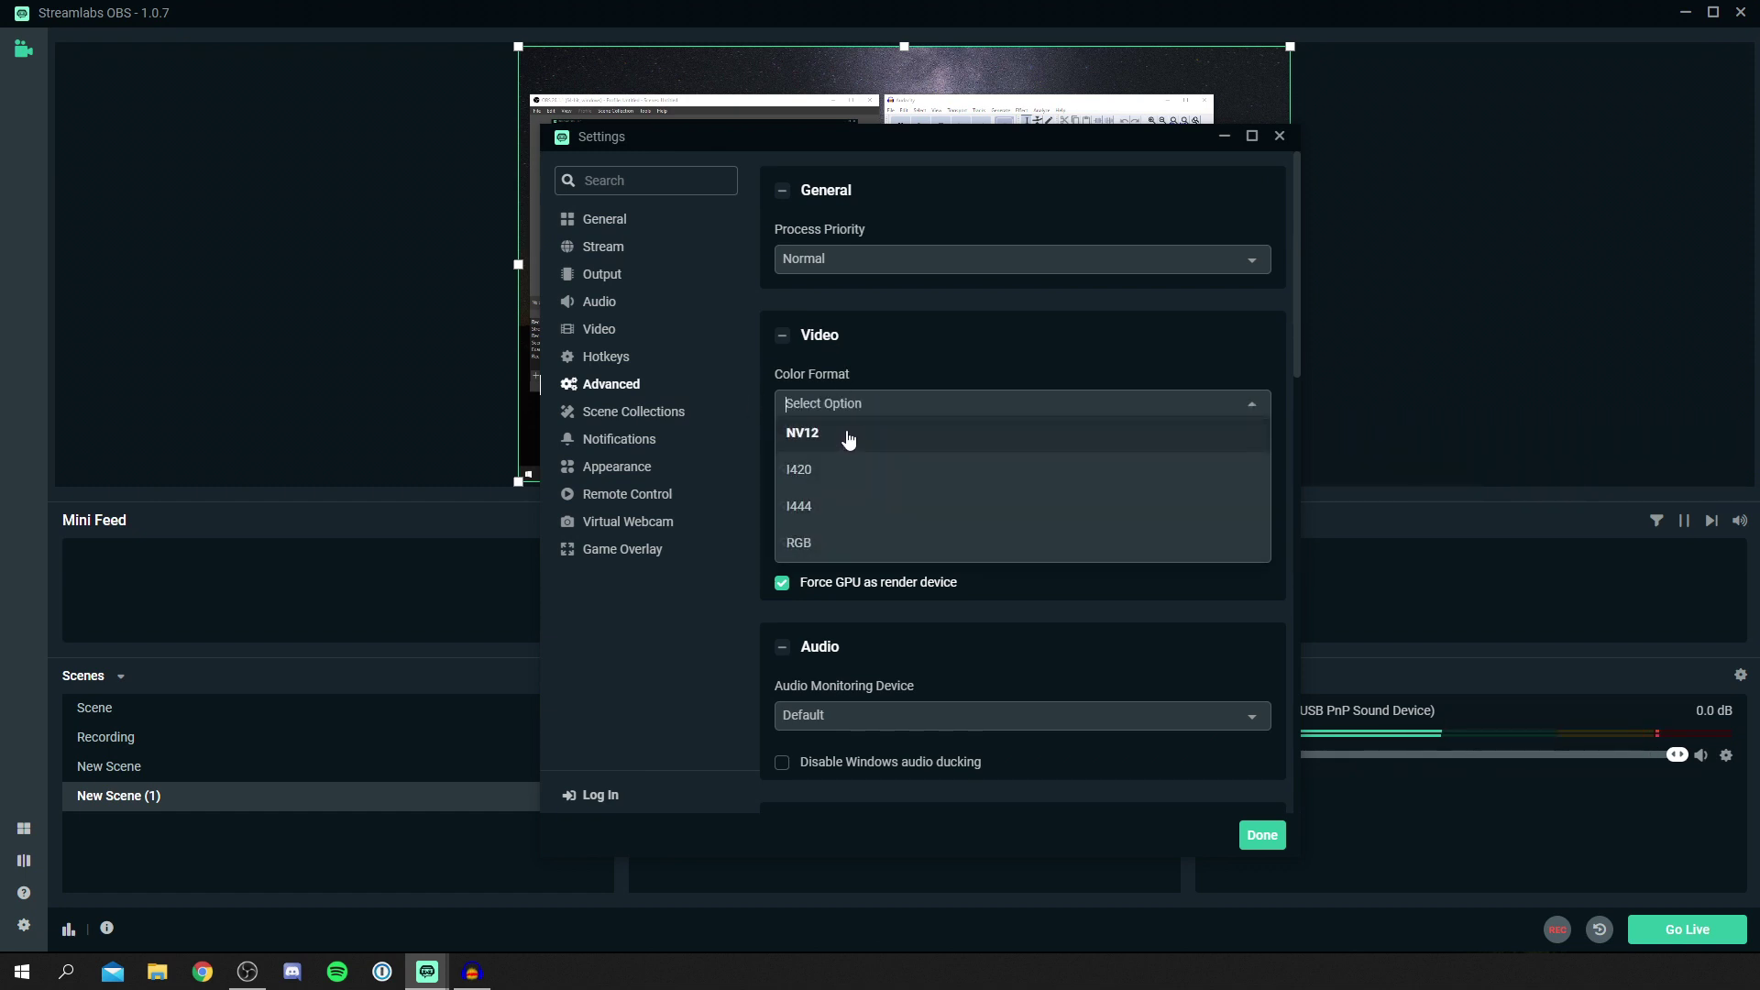
left_click(847, 436)
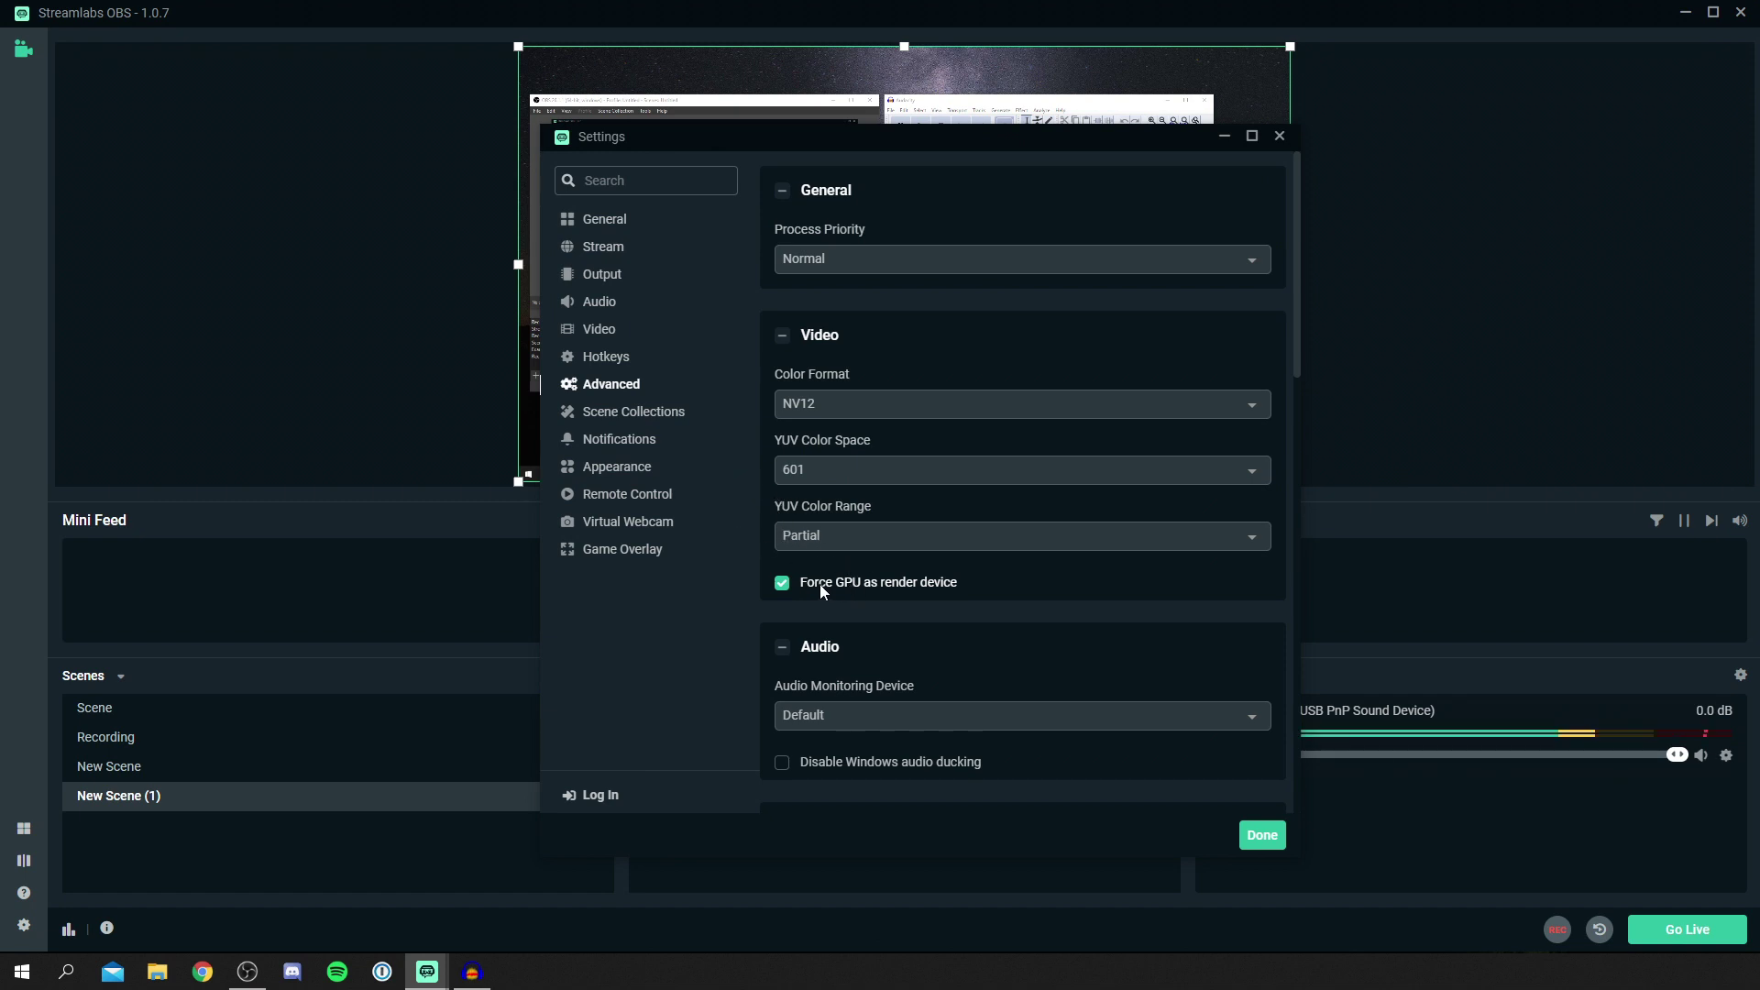
Scroll through the remaining Advanced sections, then go to Scene Collections
scroll(933, 594, "down", 2)
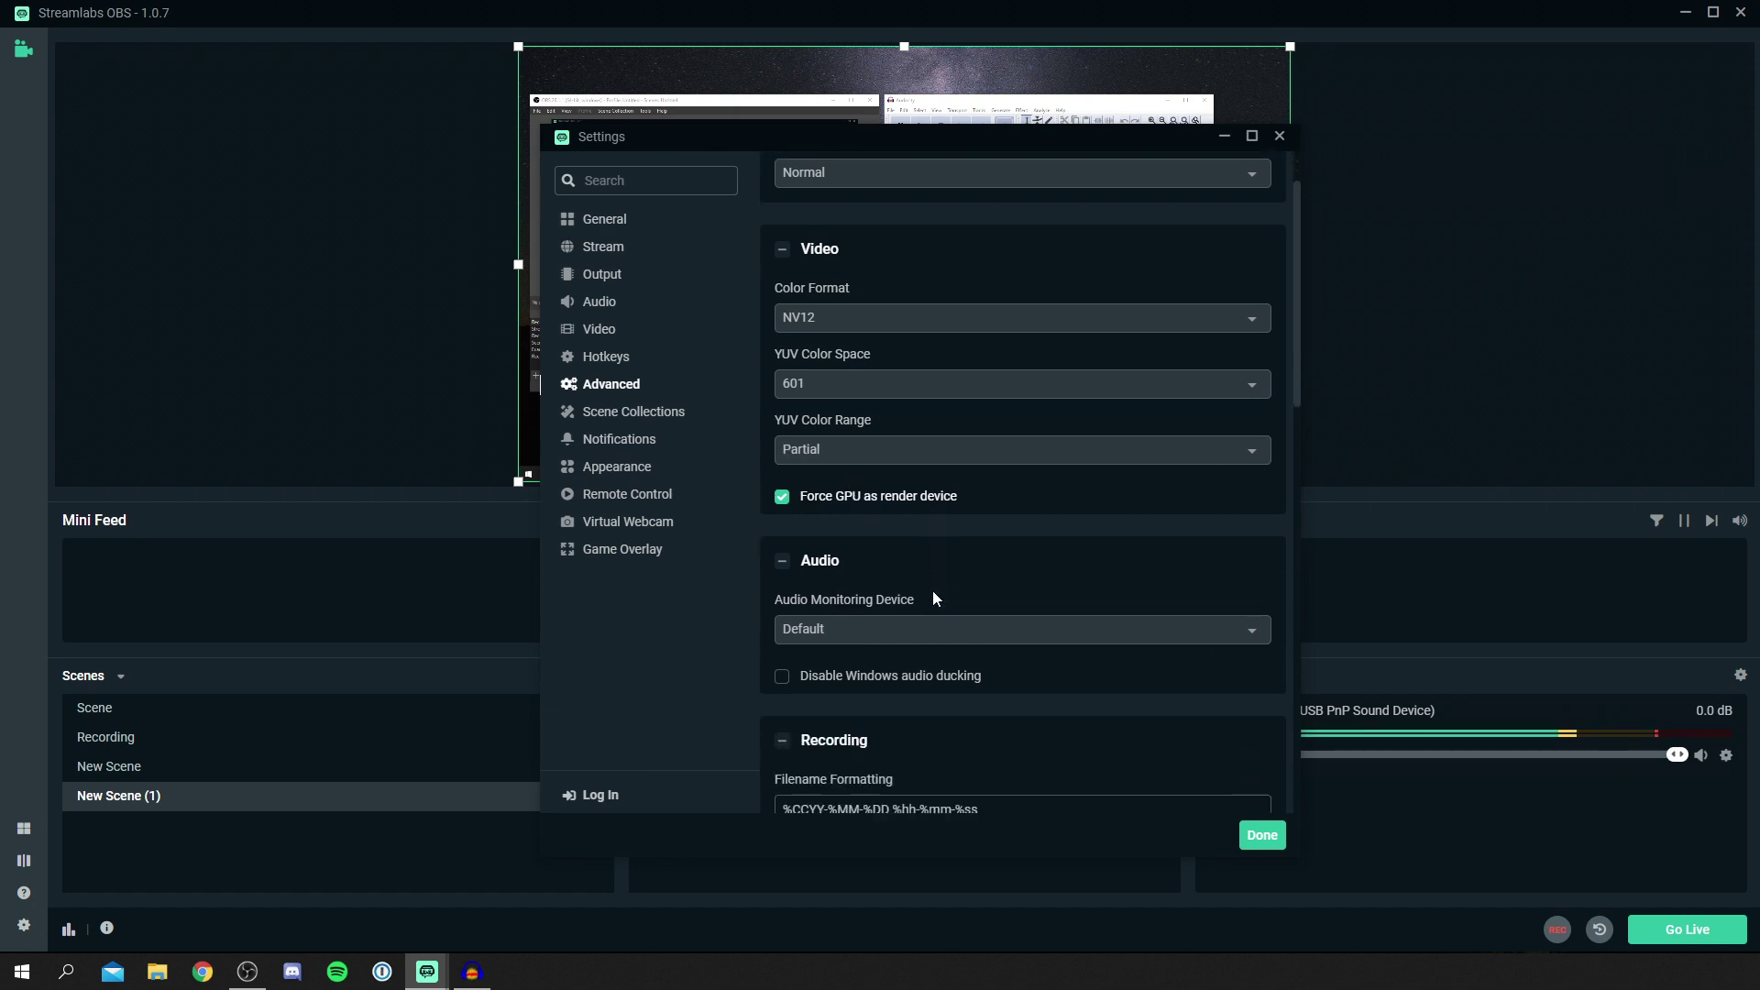
scroll(933, 590, "up", 2)
scroll(933, 591, "down", 7)
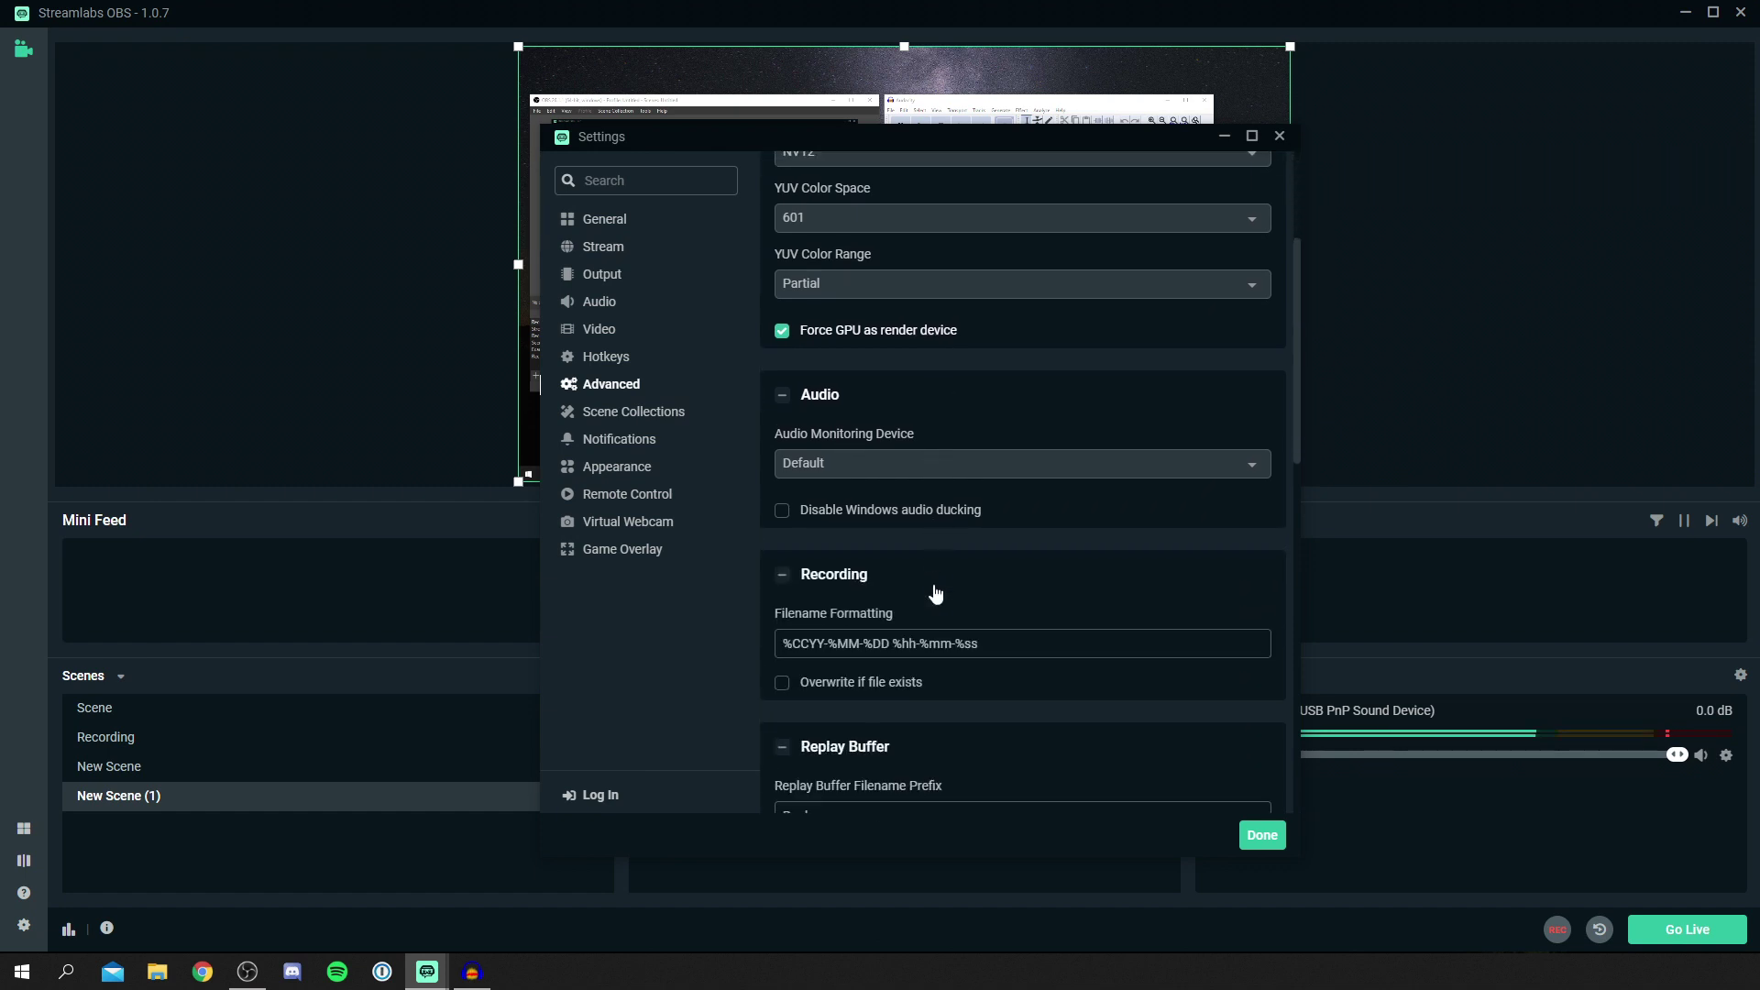
scroll(934, 581, "down", 4)
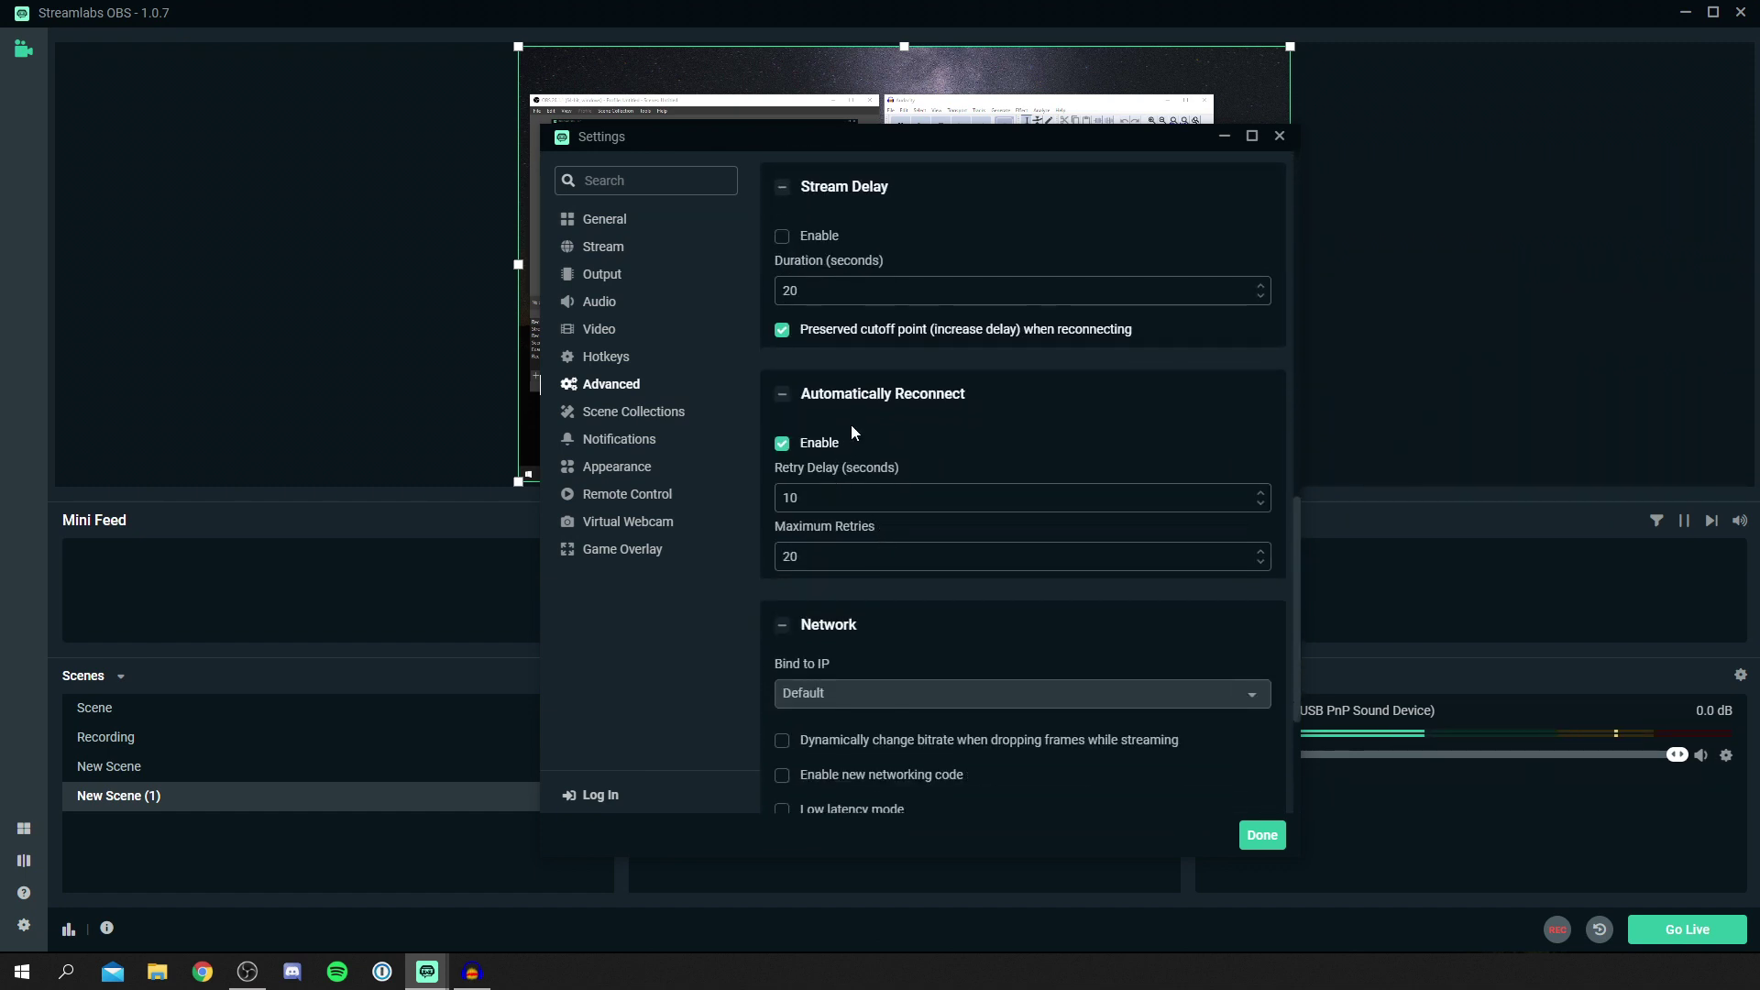
scroll(893, 668, "down", 3)
scroll(893, 667, "up", 9)
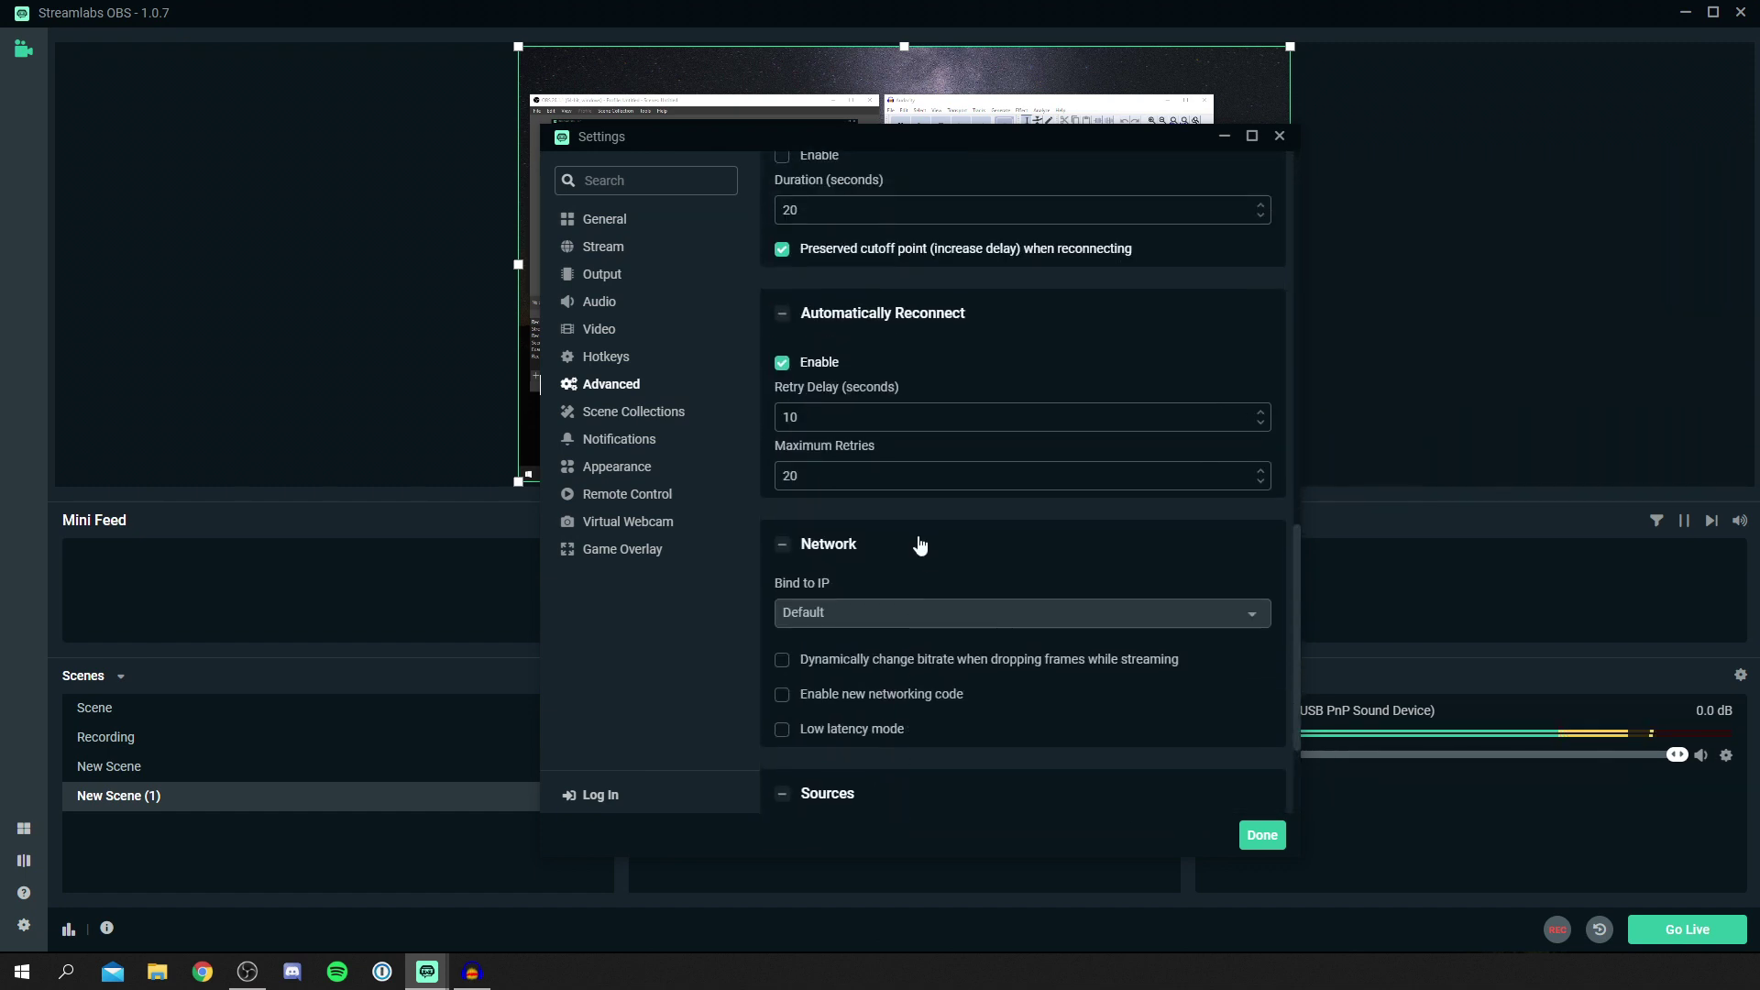
scroll(1146, 528, "up", 5)
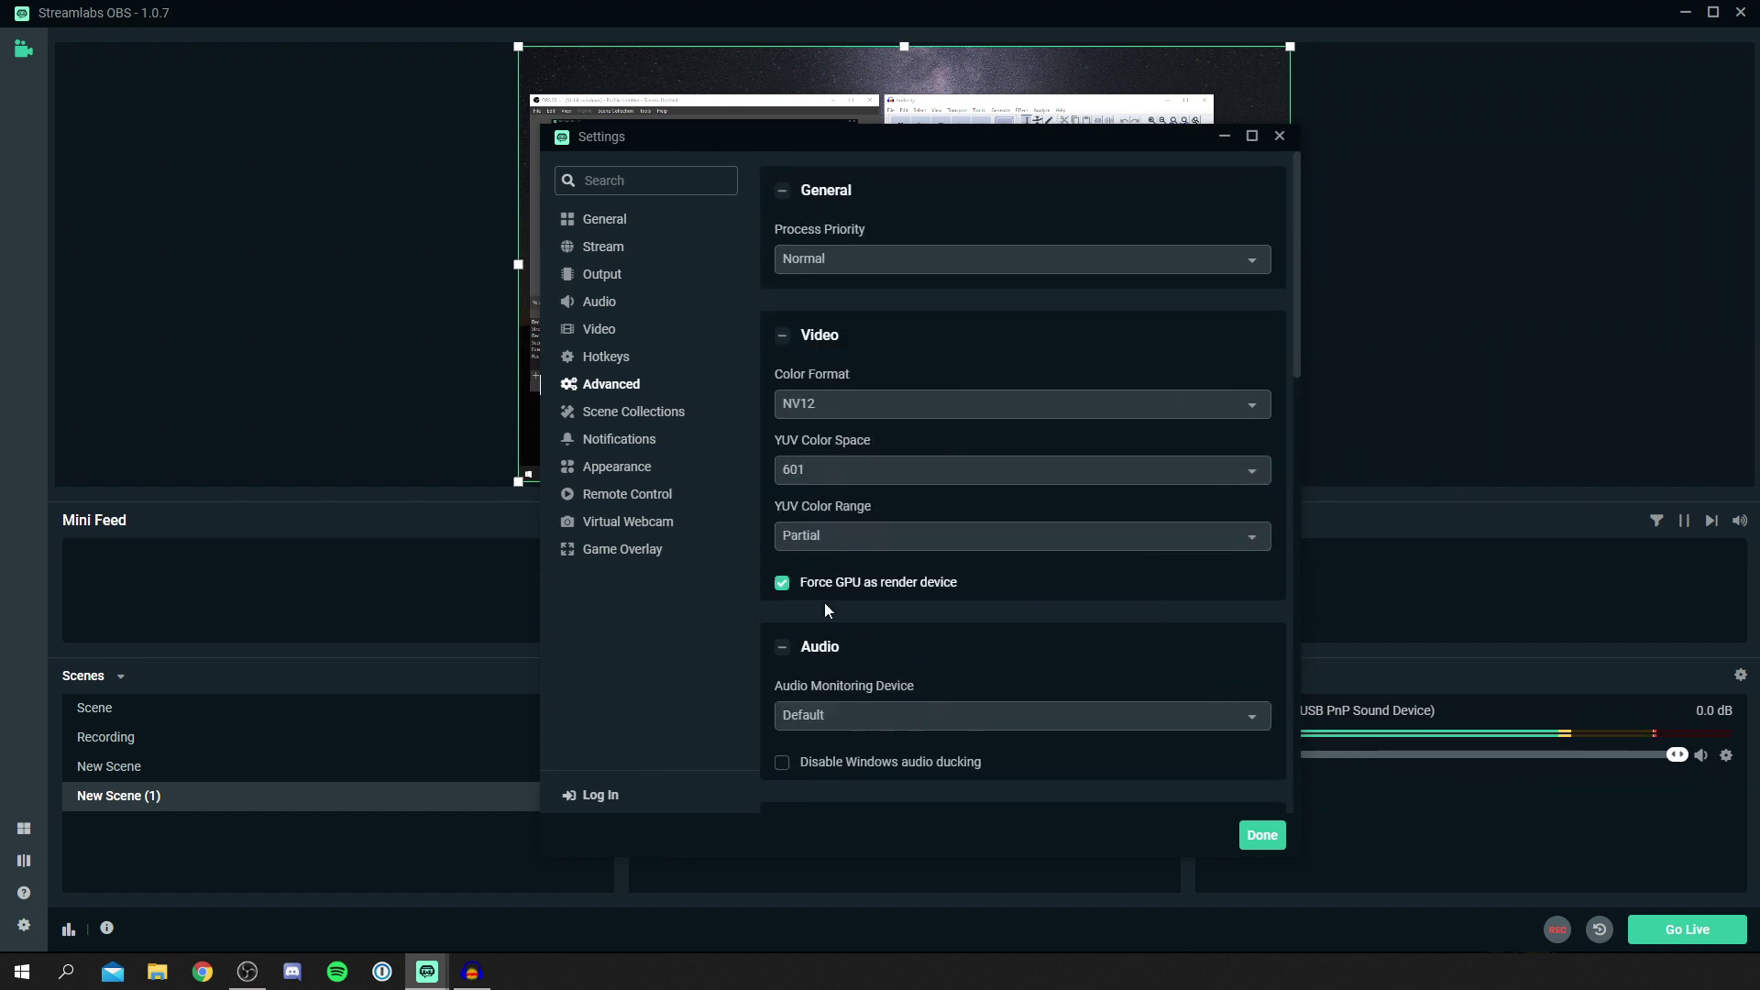
left_click(635, 415)
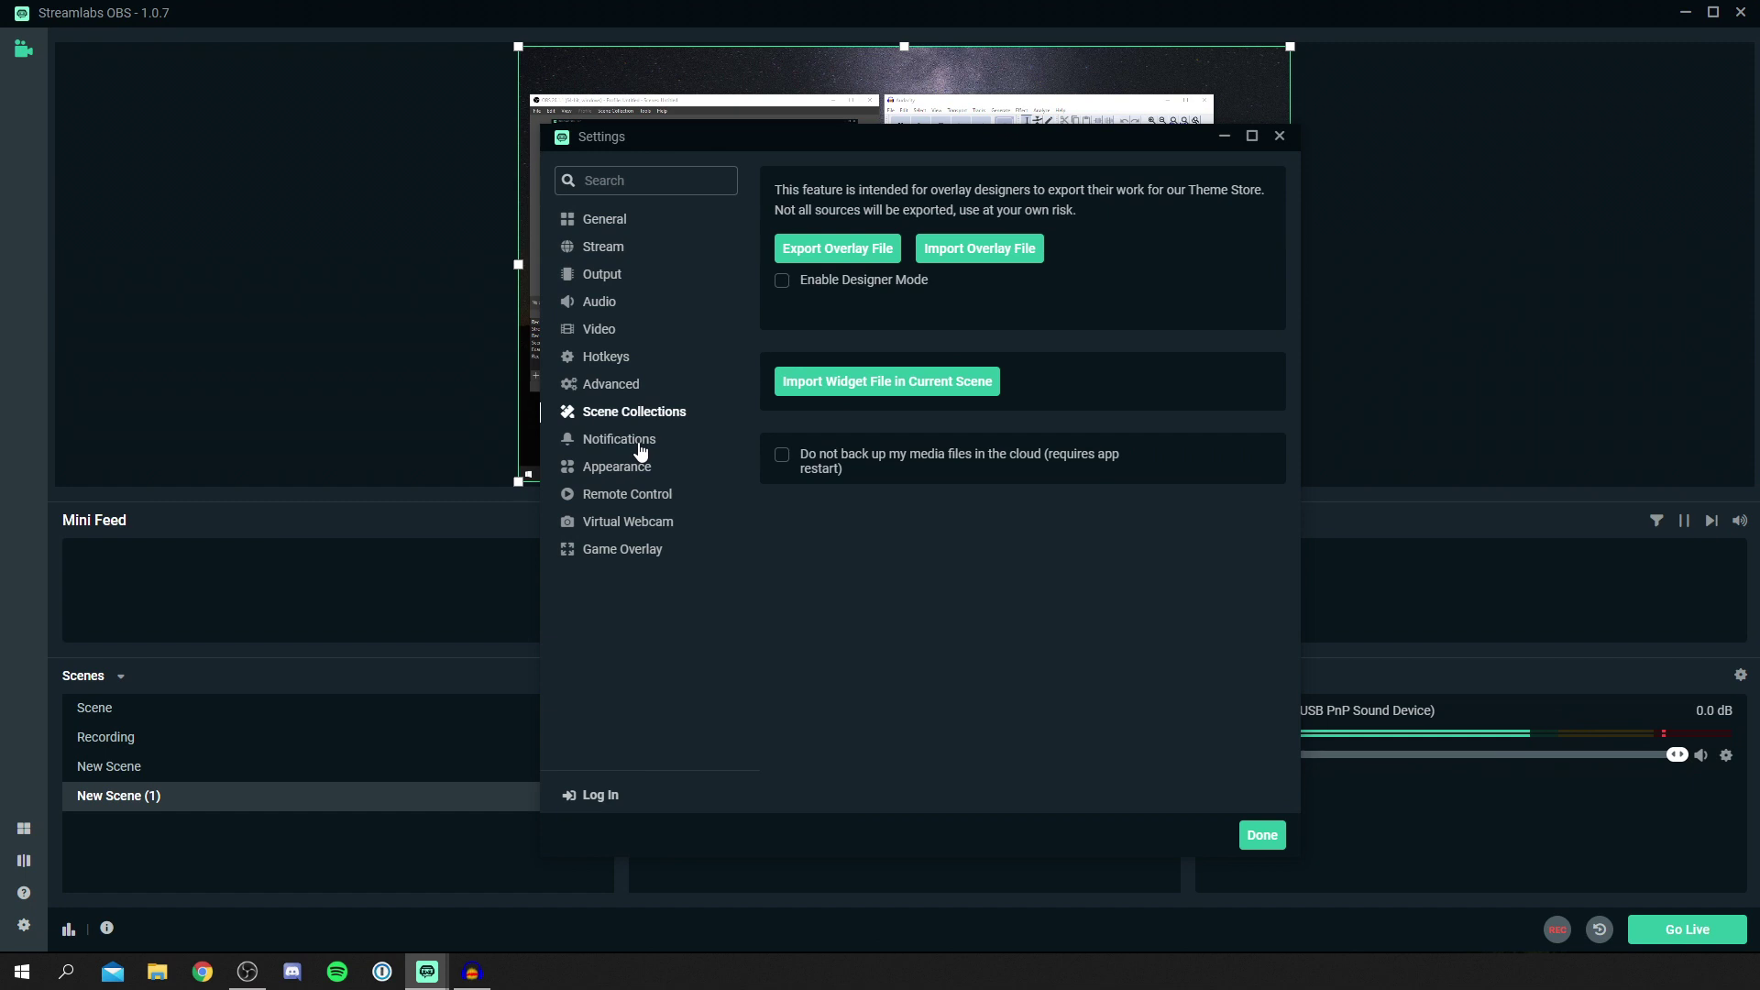
Check the Notifications settings, then close Settings to return to New Scene with the Monitor capture
left_click(641, 444)
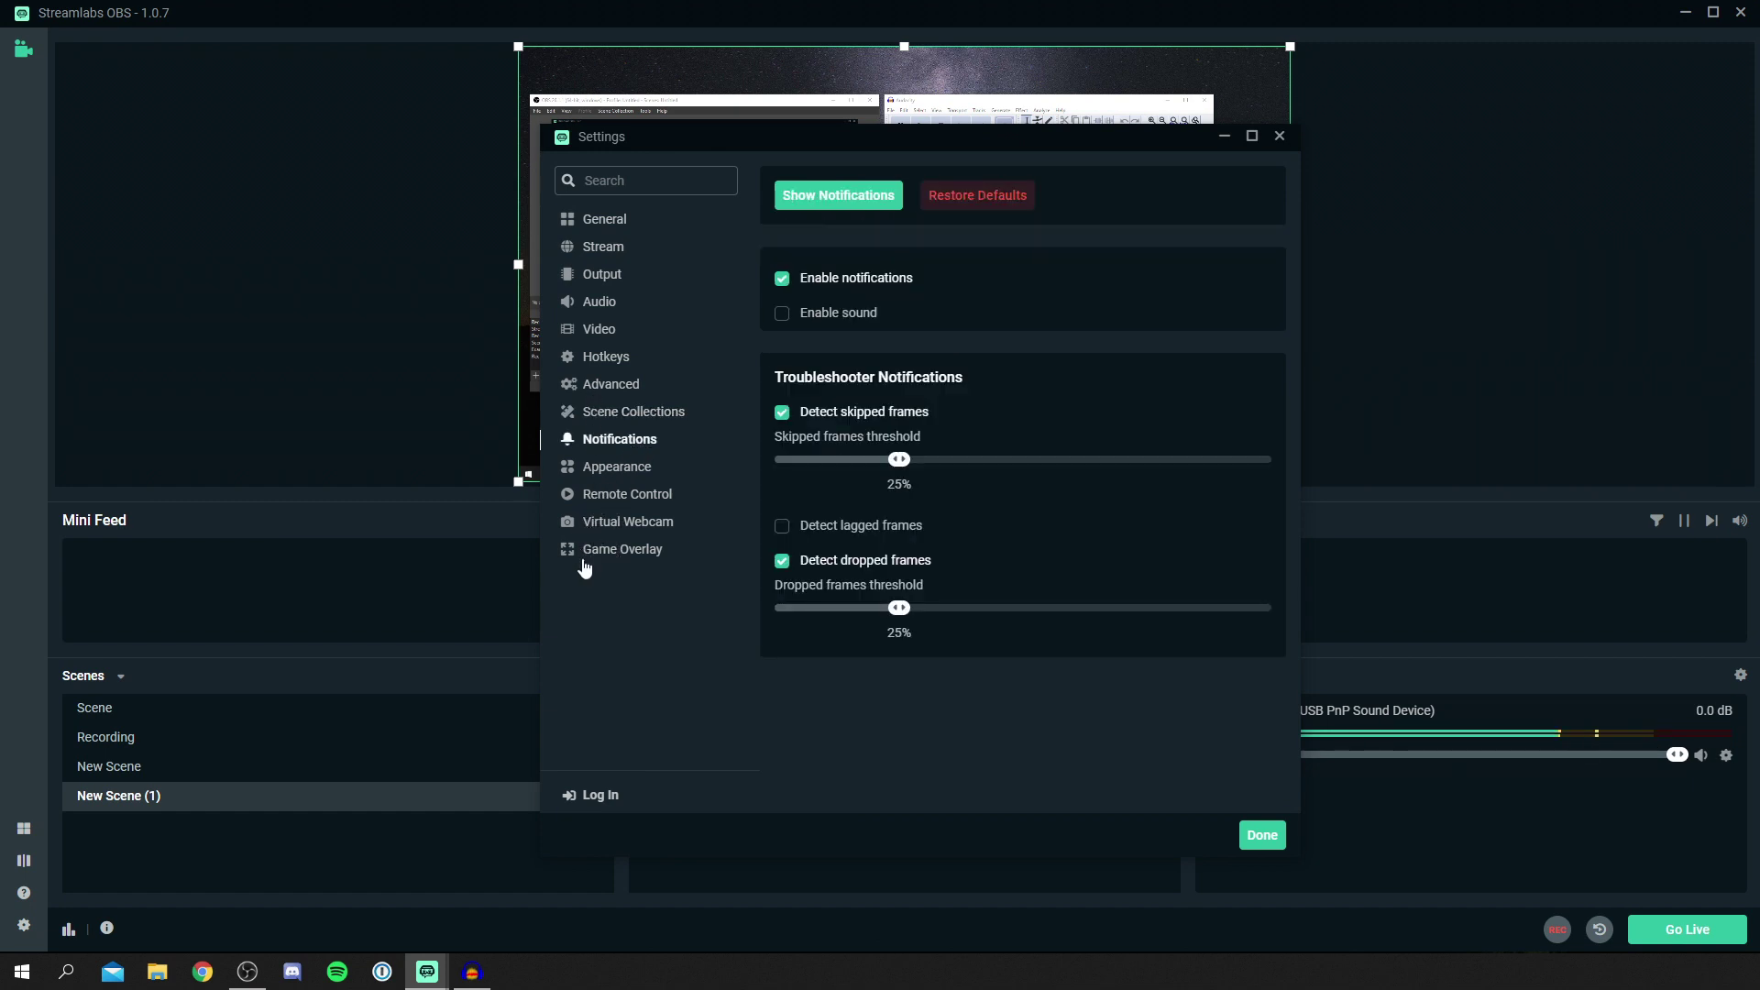
left_click(1274, 840)
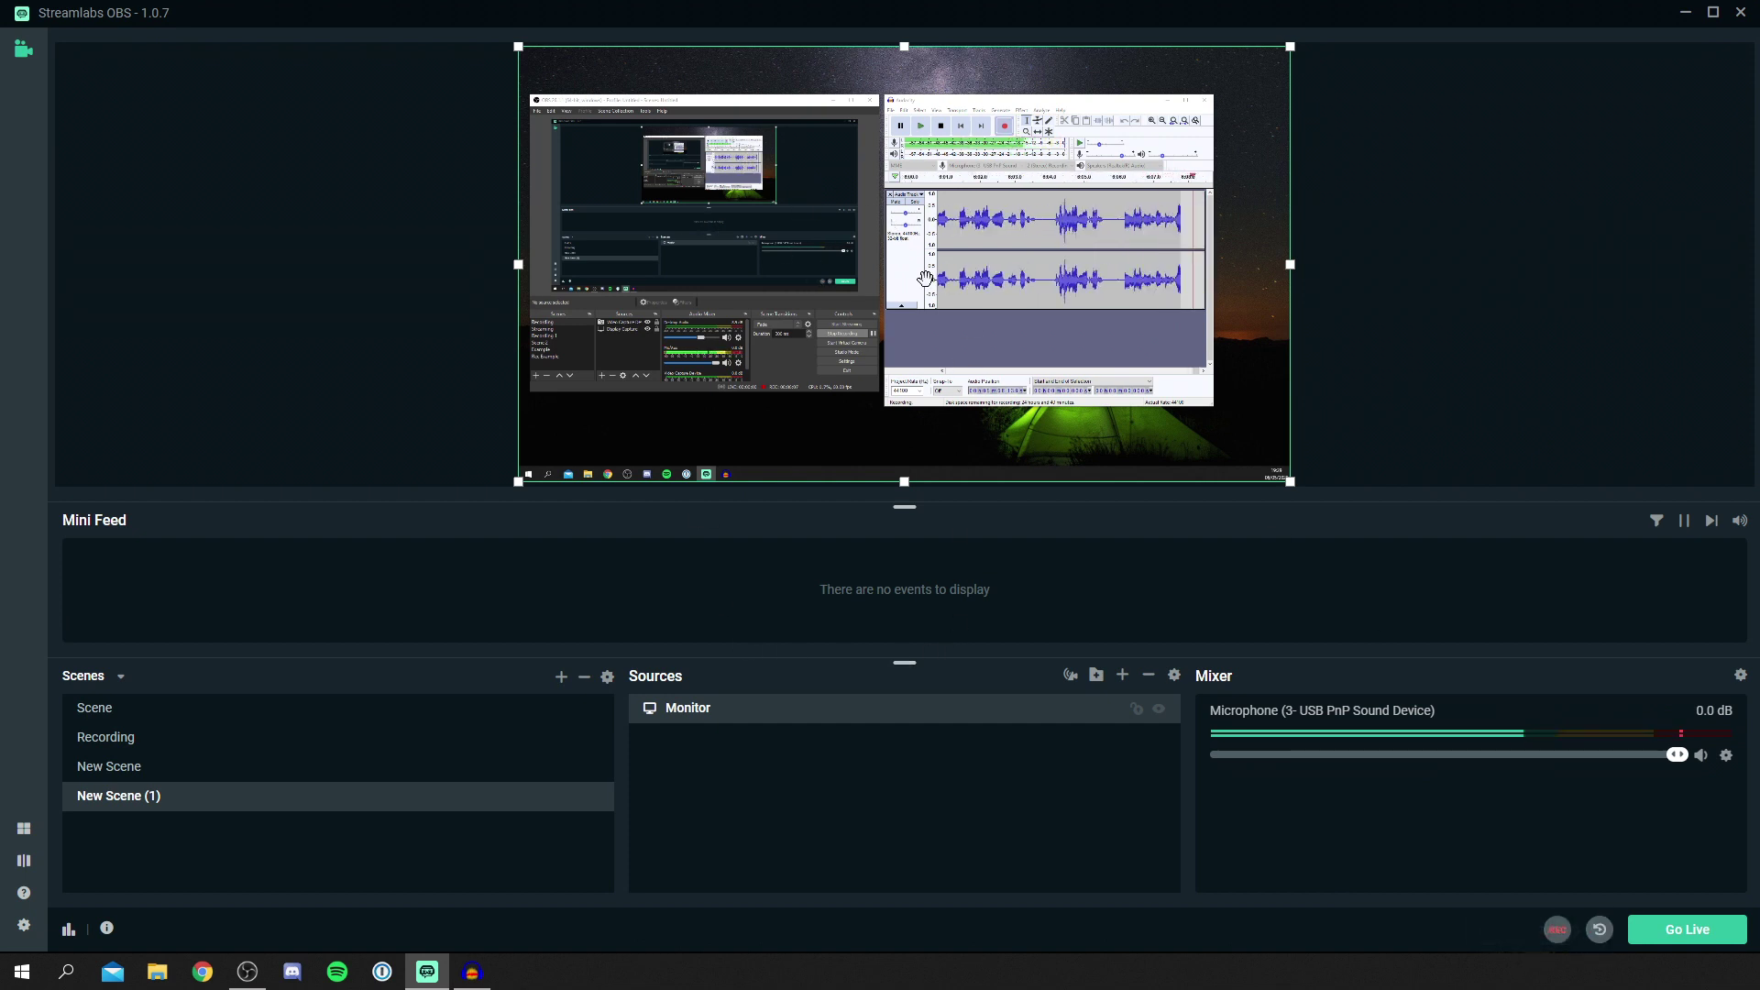
left_click(1123, 676)
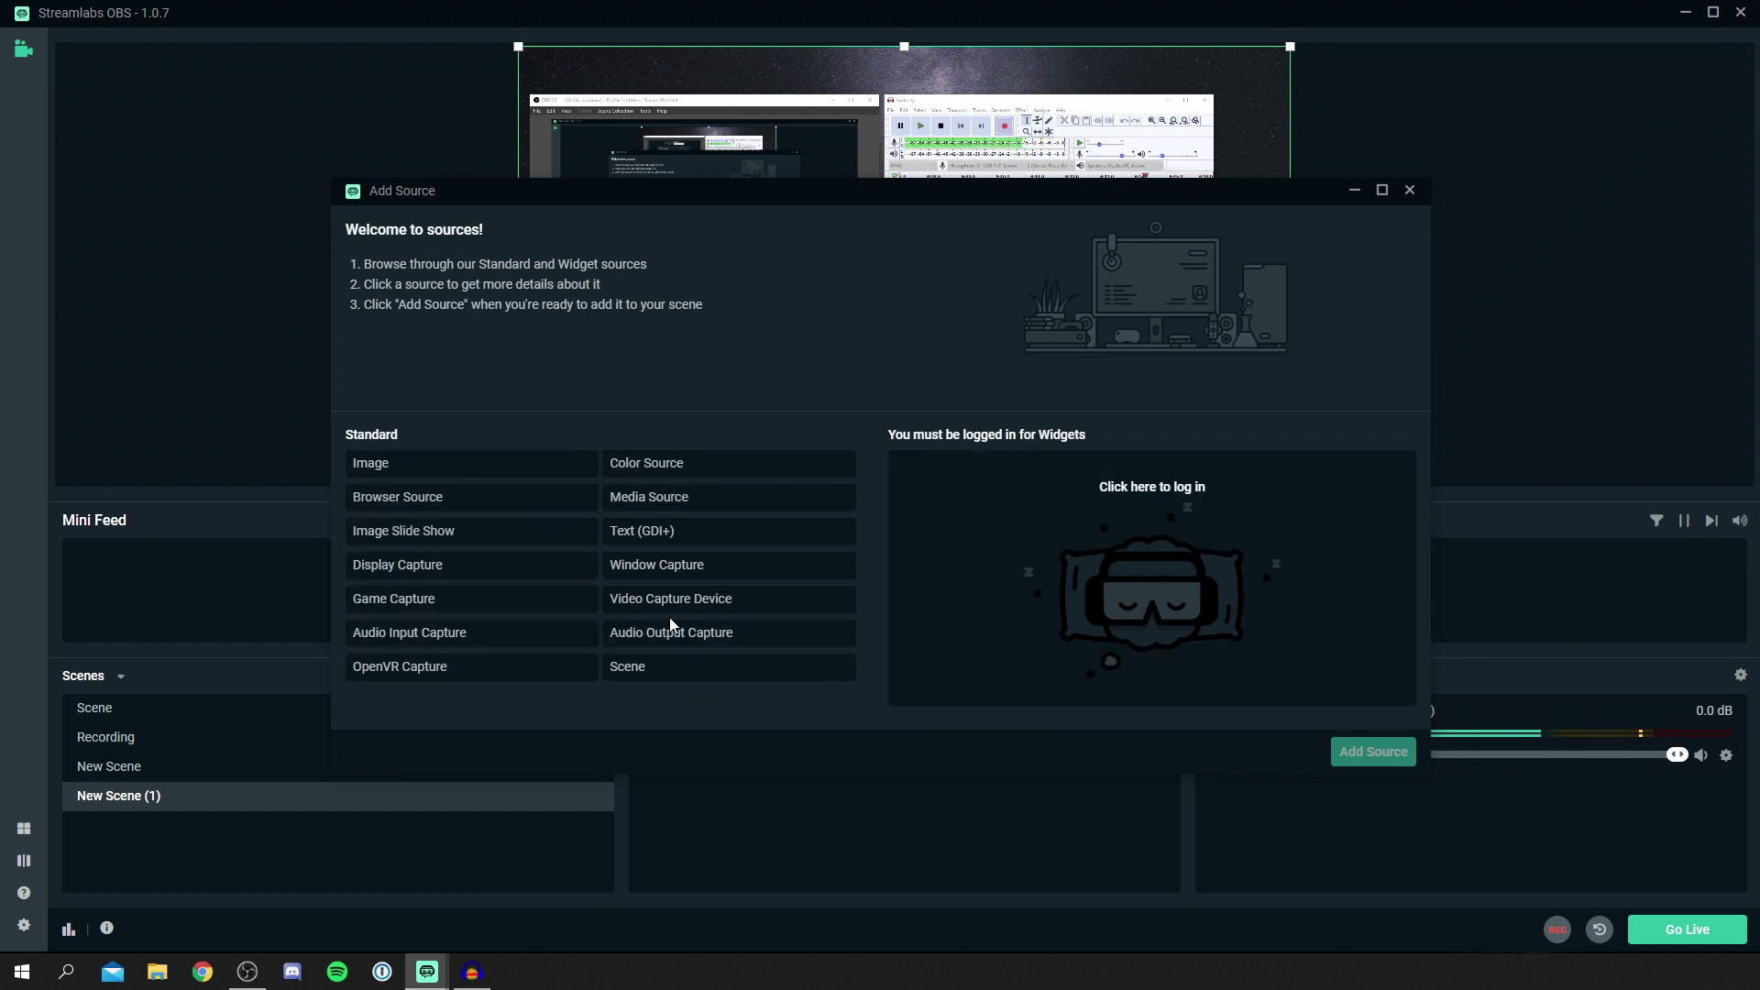
left_click(693, 600)
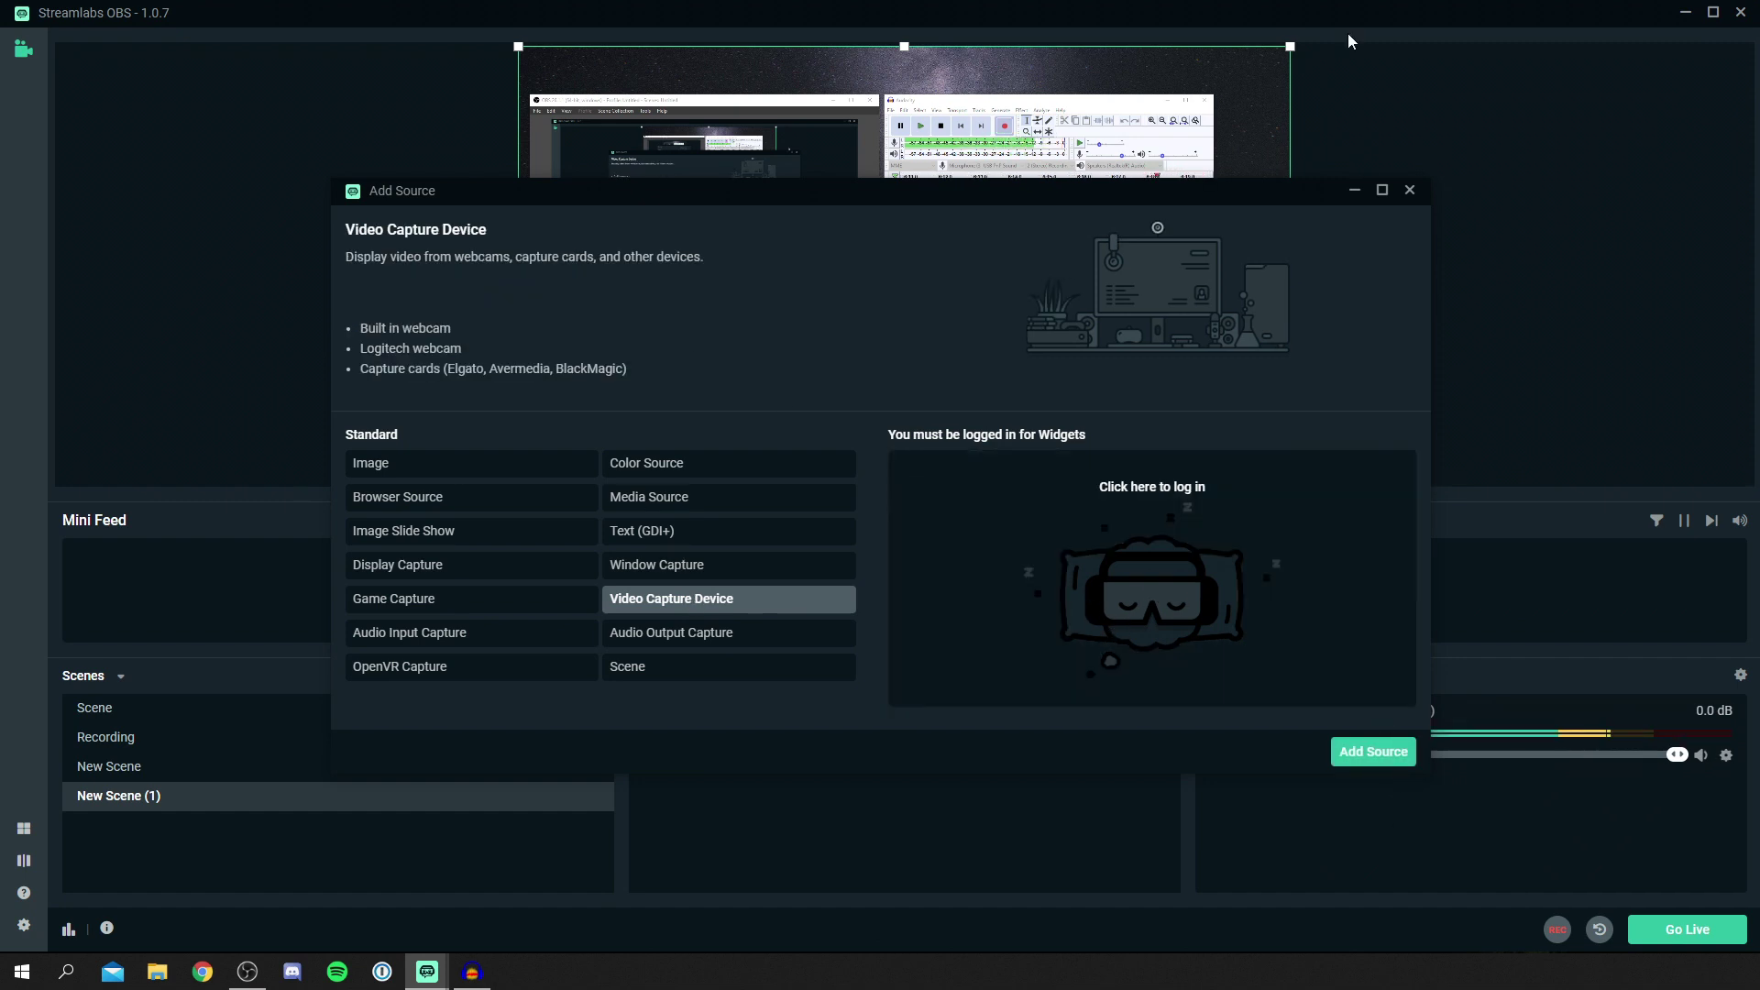
left_click(1410, 190)
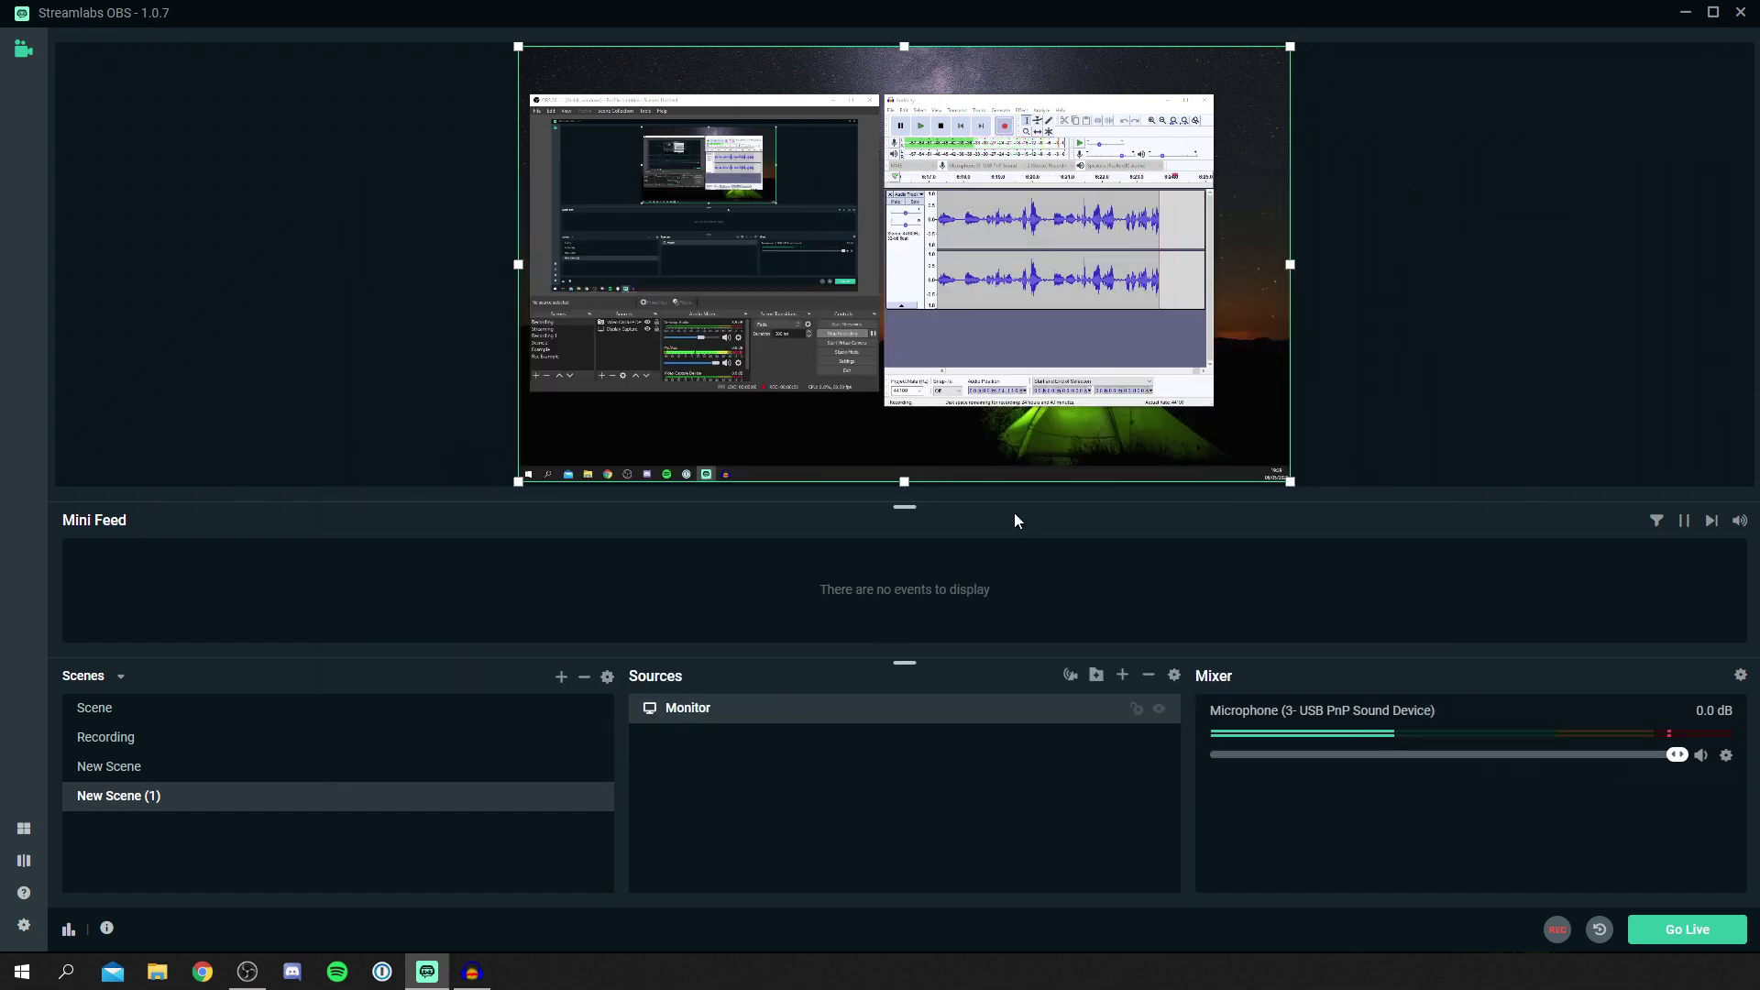